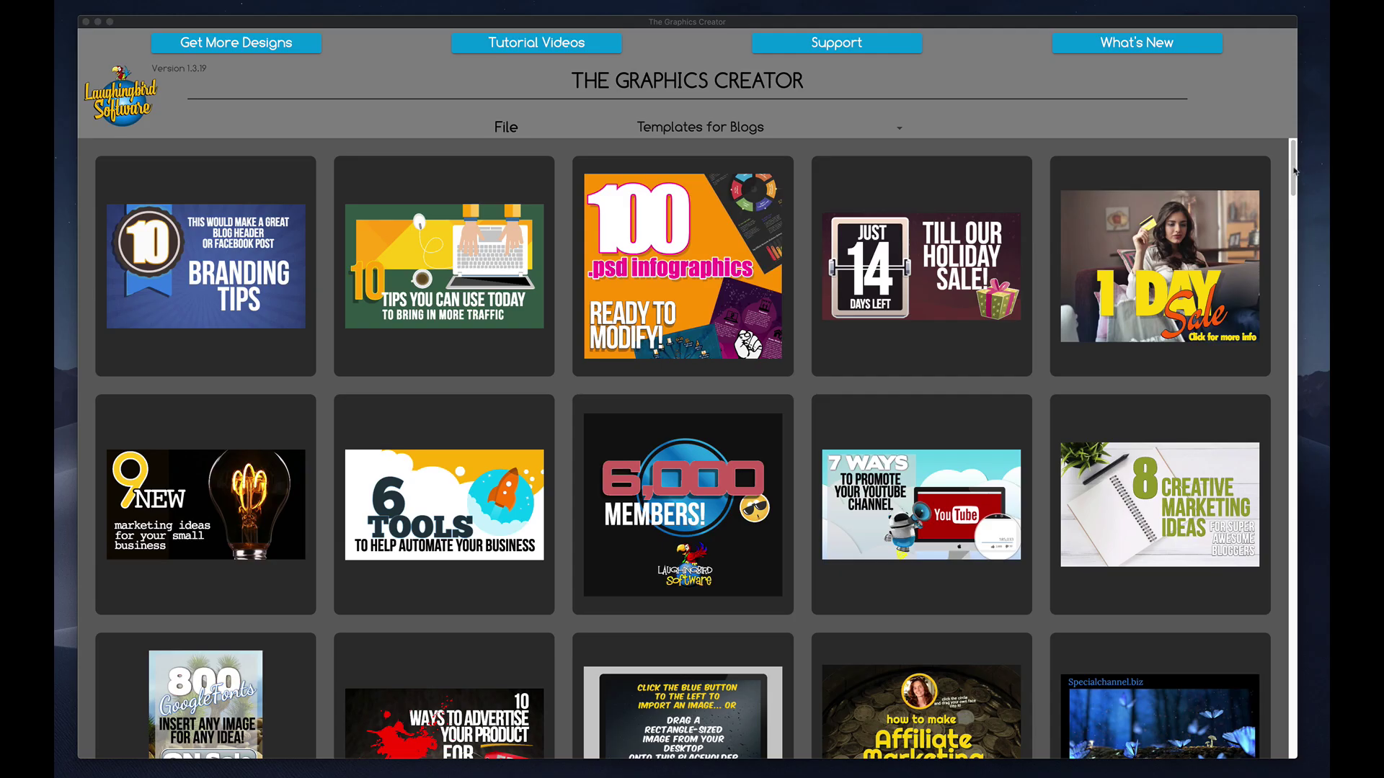
- Browse the Templates for Blogs gallery, then bring the Laughingbird Software homepage to the front
{"action": "left_click", "coordinate": [1294, 170]}
{"action": "mouse_move", "coordinate": [1294, 189]}
{"action": "left_mouse_down"}
{"action": "mouse_move", "coordinate": [1295, 420]}
{"action": "mouse_move", "coordinate": [1296, 189]}
{"action": "left_mouse_up"}
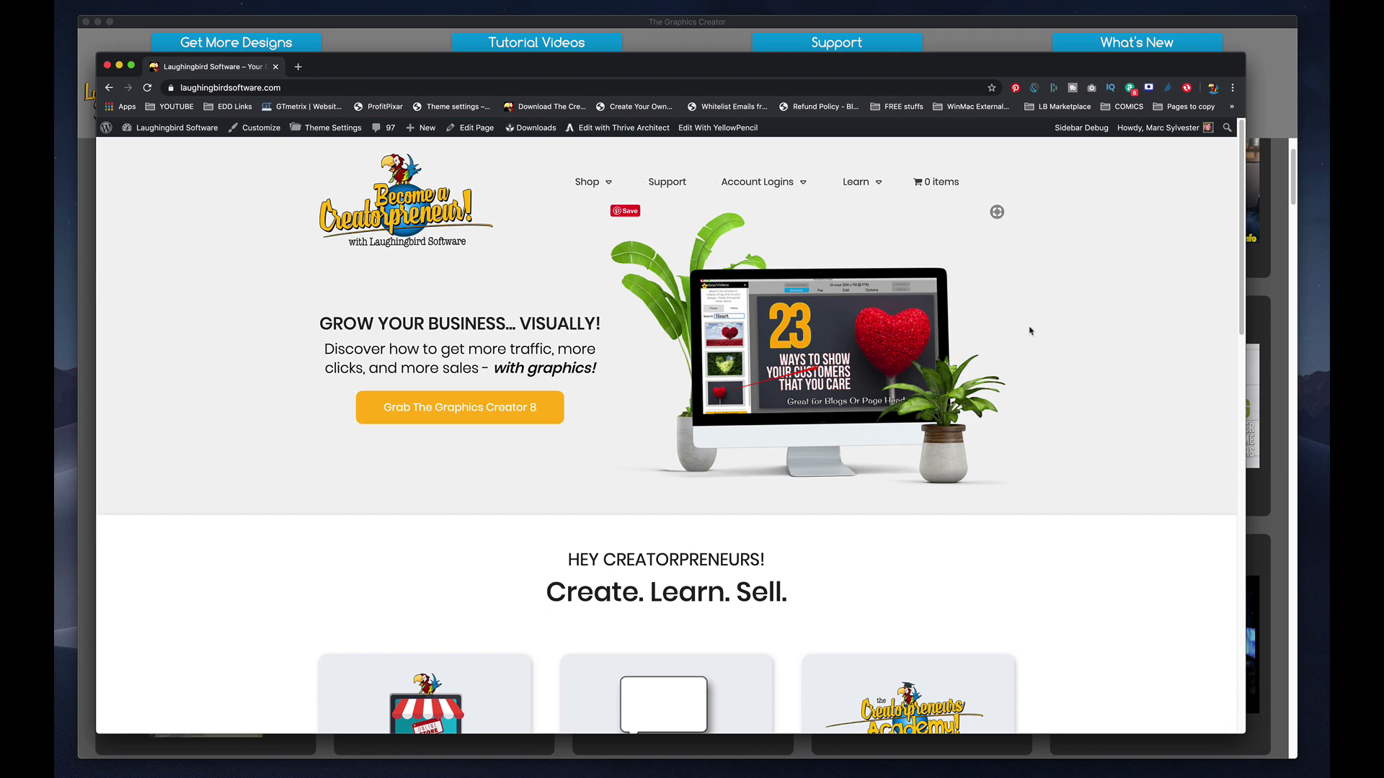
- Open Laughingbird's Blog from the Learn menu and scroll down to the pagination
{"action": "mouse_move", "coordinate": [868, 186]}
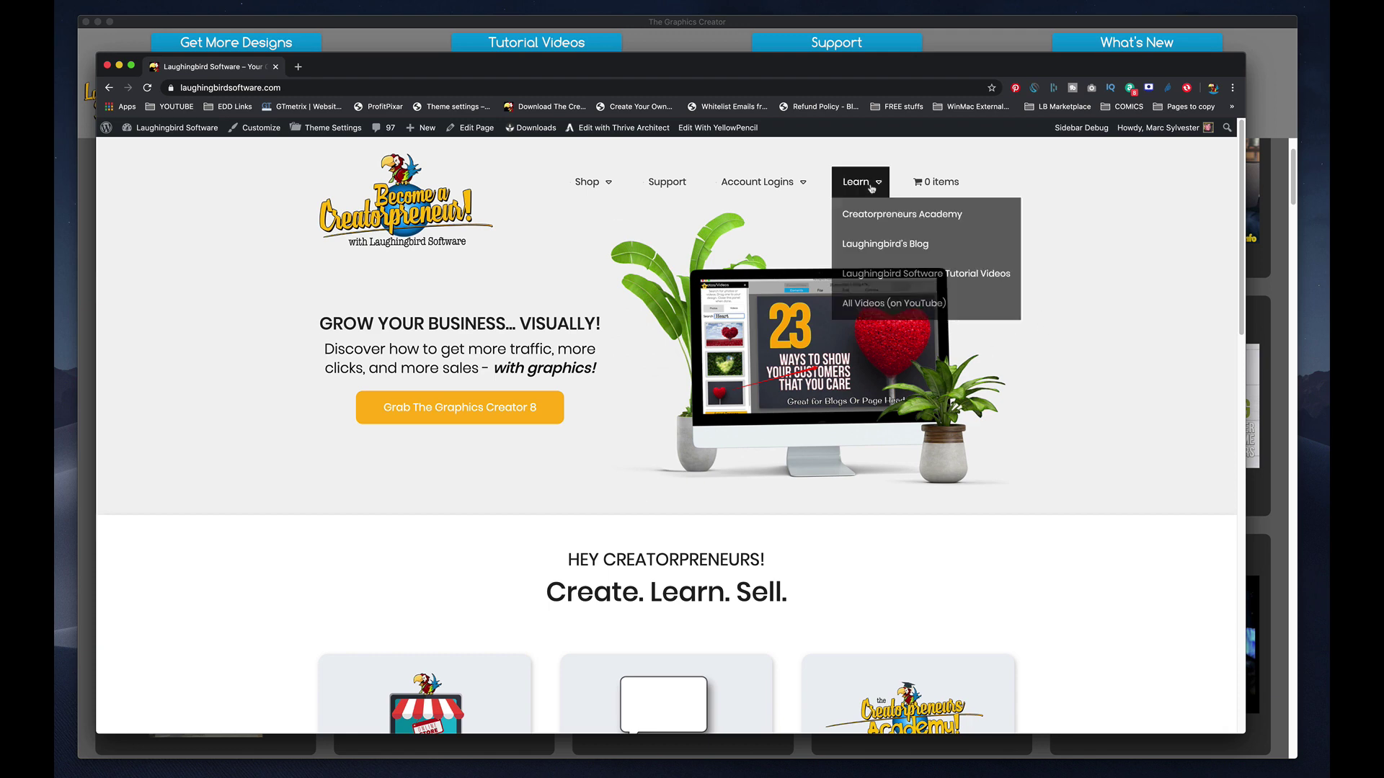
{"action": "left_click", "coordinate": [875, 246]}
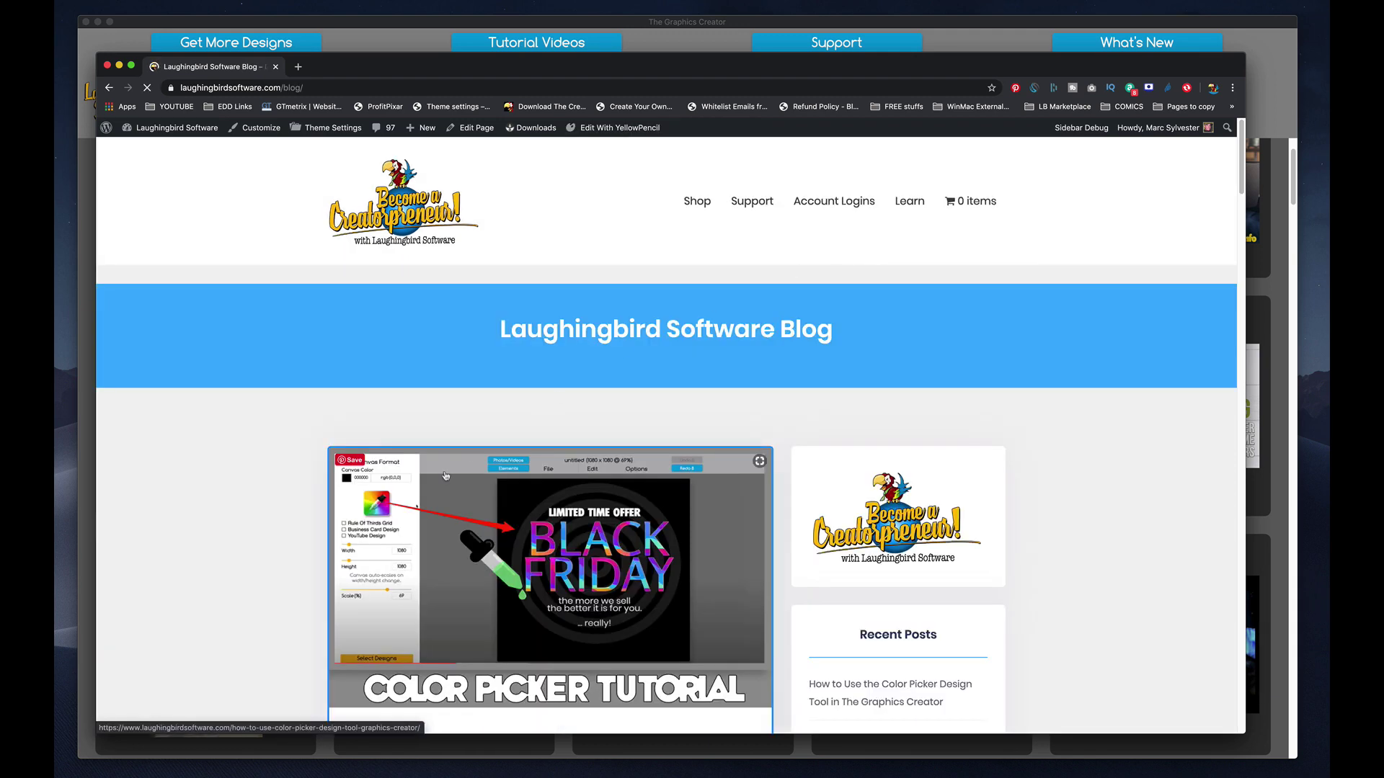
{"action": "scroll", "coordinate": [624, 347], "scroll_direction": "down", "scroll_amount": 15}
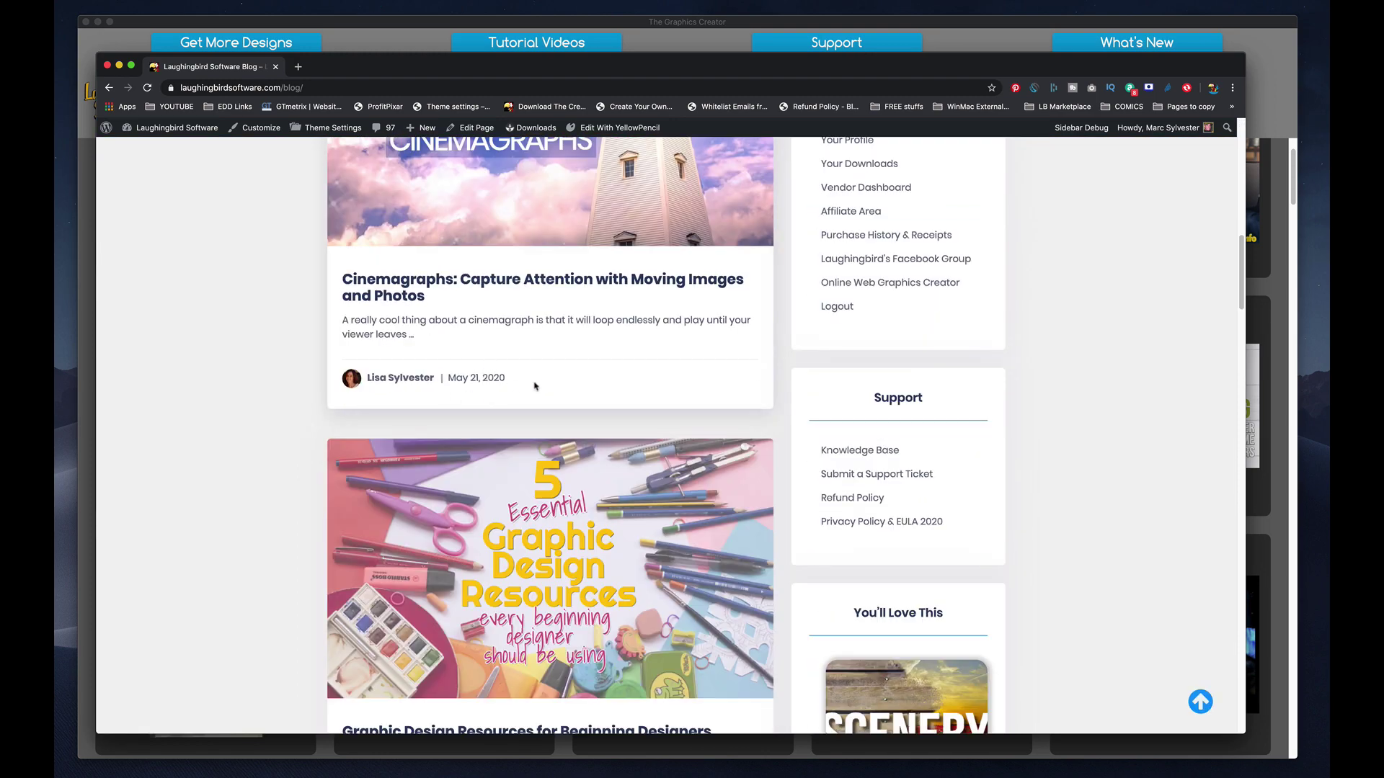
{"action": "scroll", "coordinate": [573, 398], "scroll_direction": "down", "scroll_amount": 15}
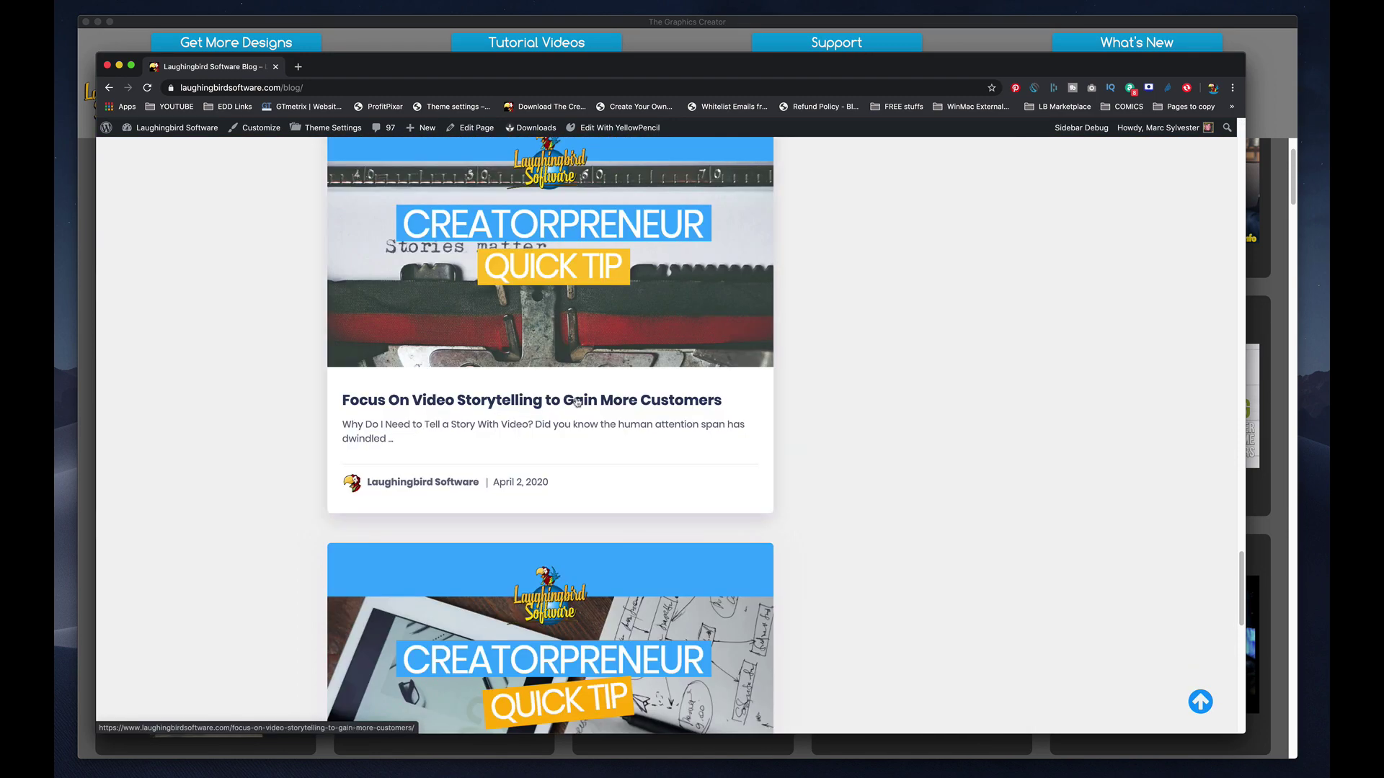
{"action": "scroll", "coordinate": [577, 401], "scroll_direction": "down", "scroll_amount": 5}
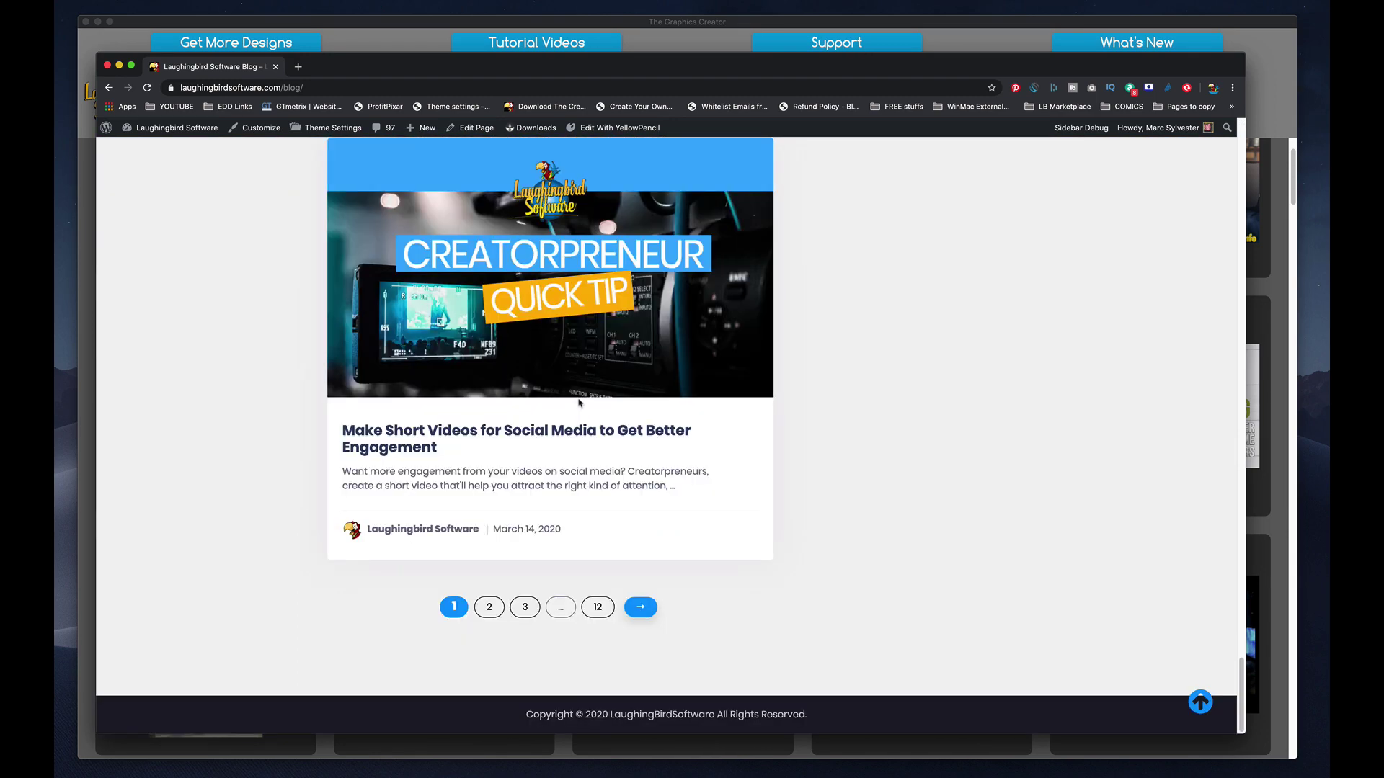
- Go to the last blog page, then page 11, and scroll to the '10 design tools' post
{"action": "left_click", "coordinate": [608, 609]}
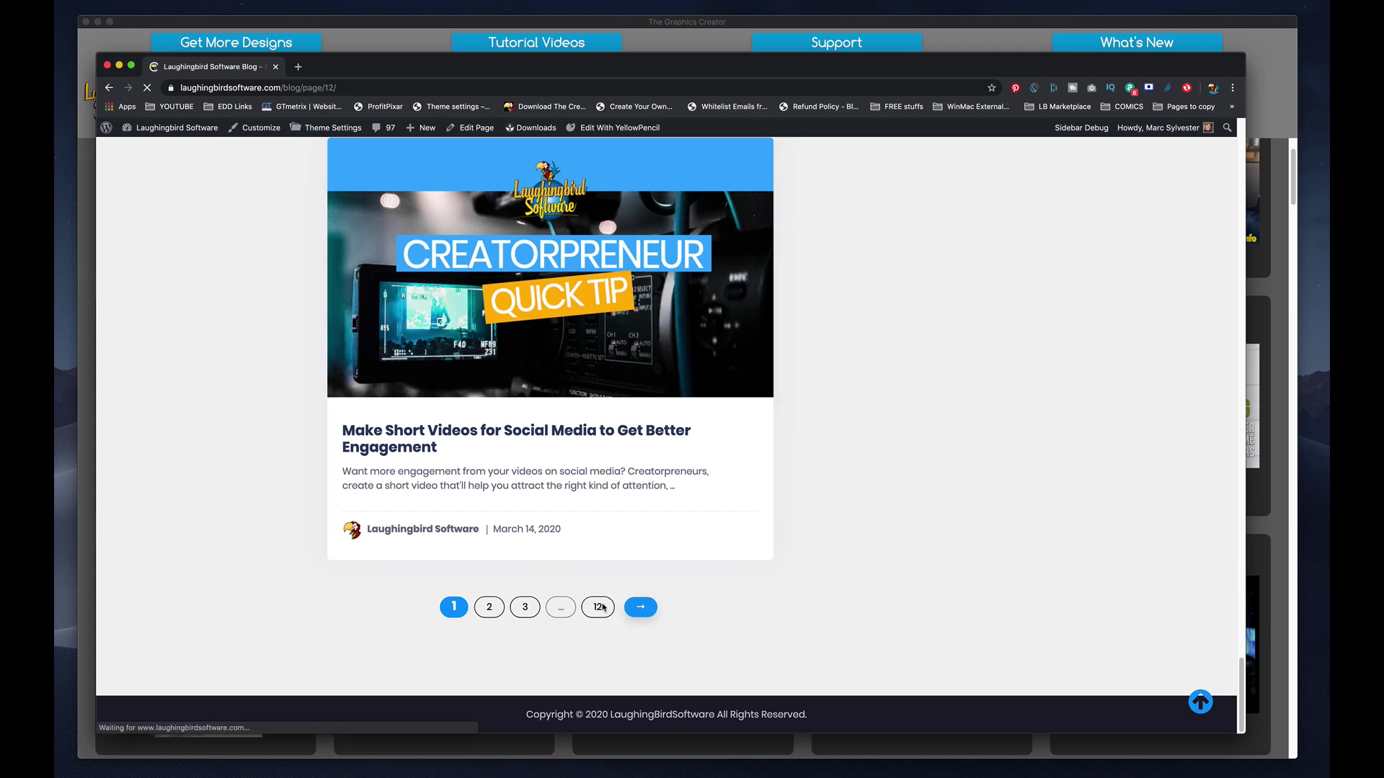
{"action": "scroll", "coordinate": [638, 532], "scroll_direction": "down", "scroll_amount": 10}
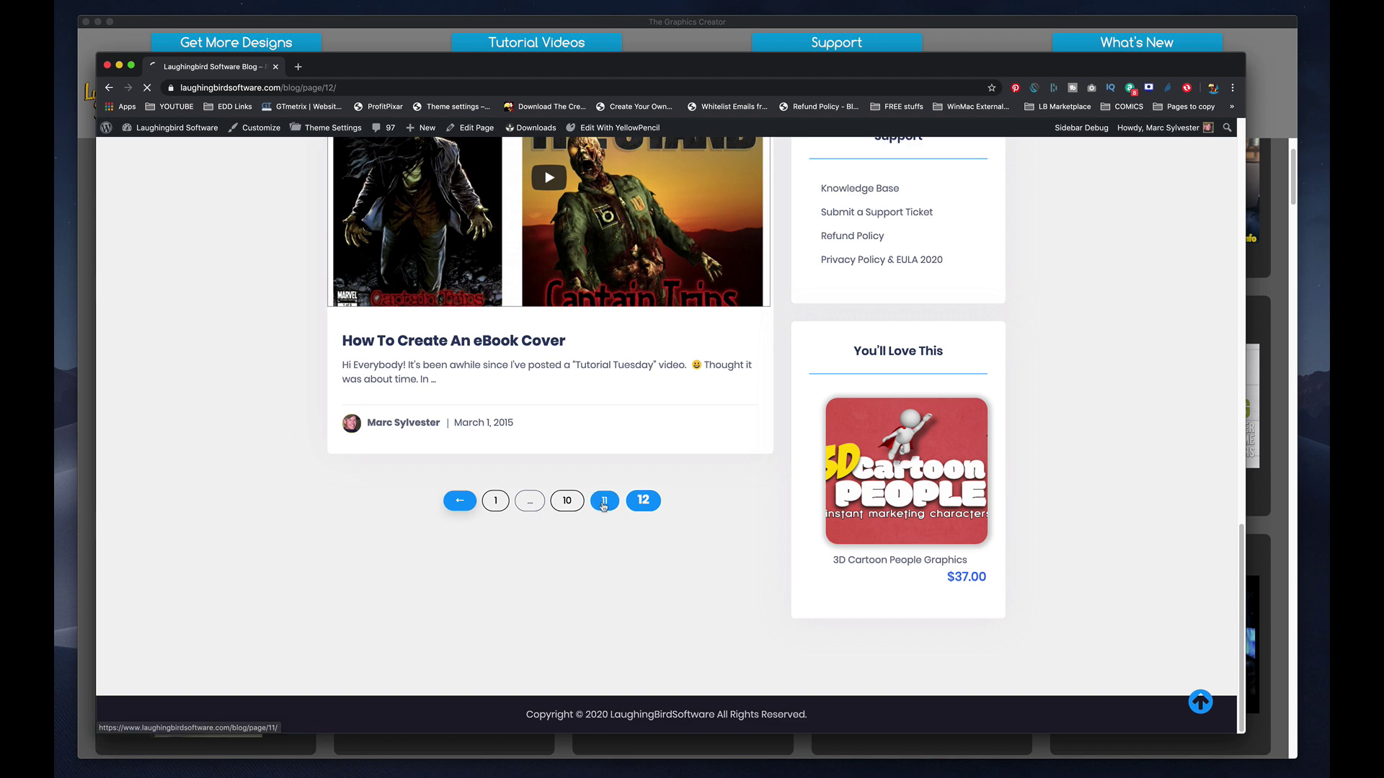
{"action": "left_click", "coordinate": [605, 503]}
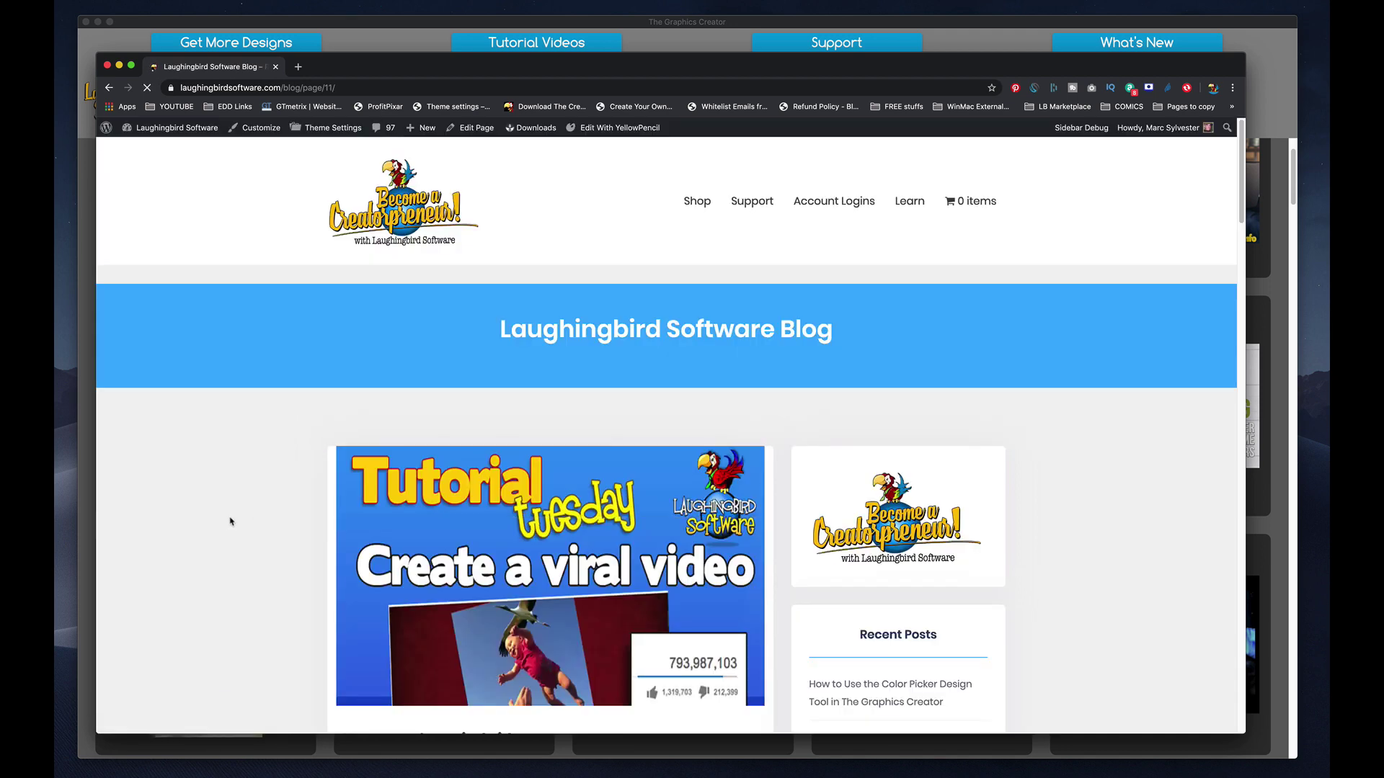
{"action": "scroll", "coordinate": [230, 521], "scroll_direction": "down", "scroll_amount": 15}
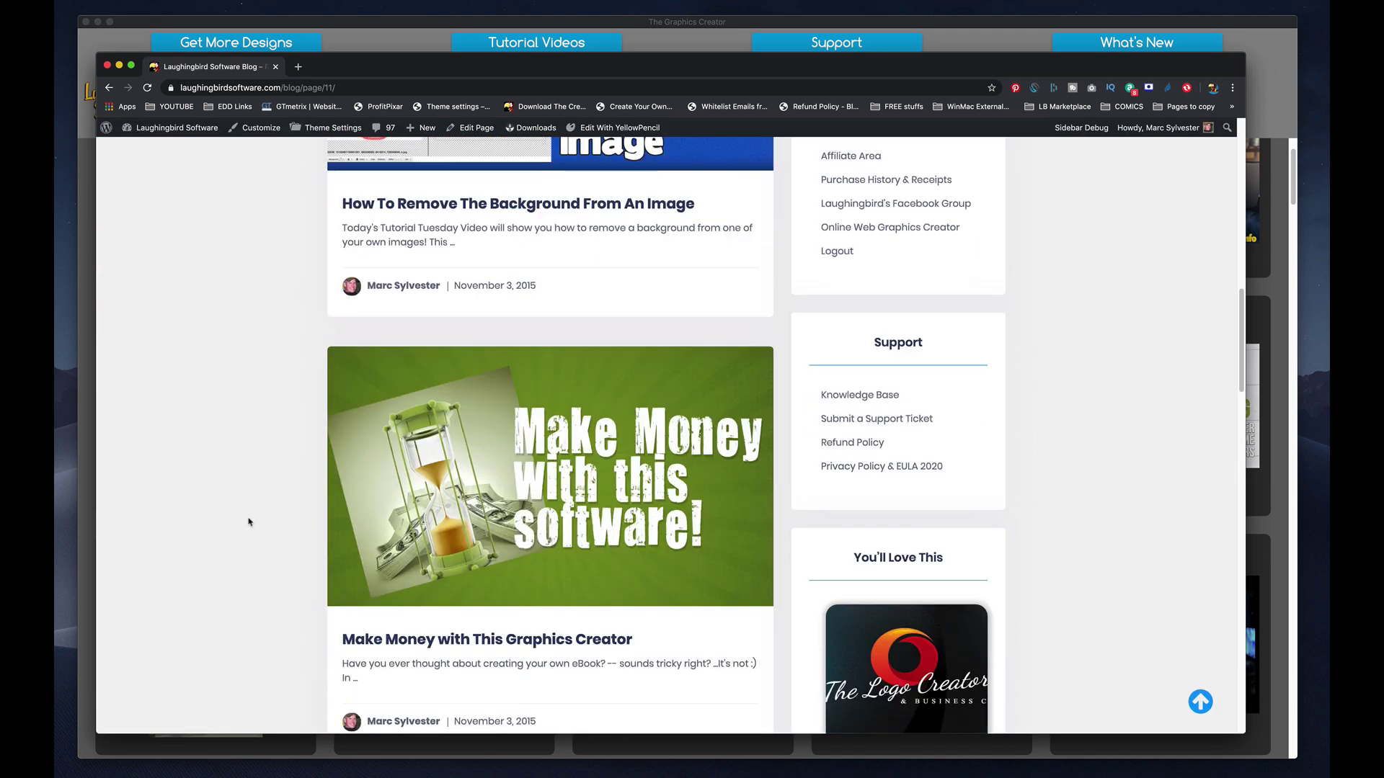
{"action": "scroll", "coordinate": [249, 521], "scroll_direction": "down", "scroll_amount": 10}
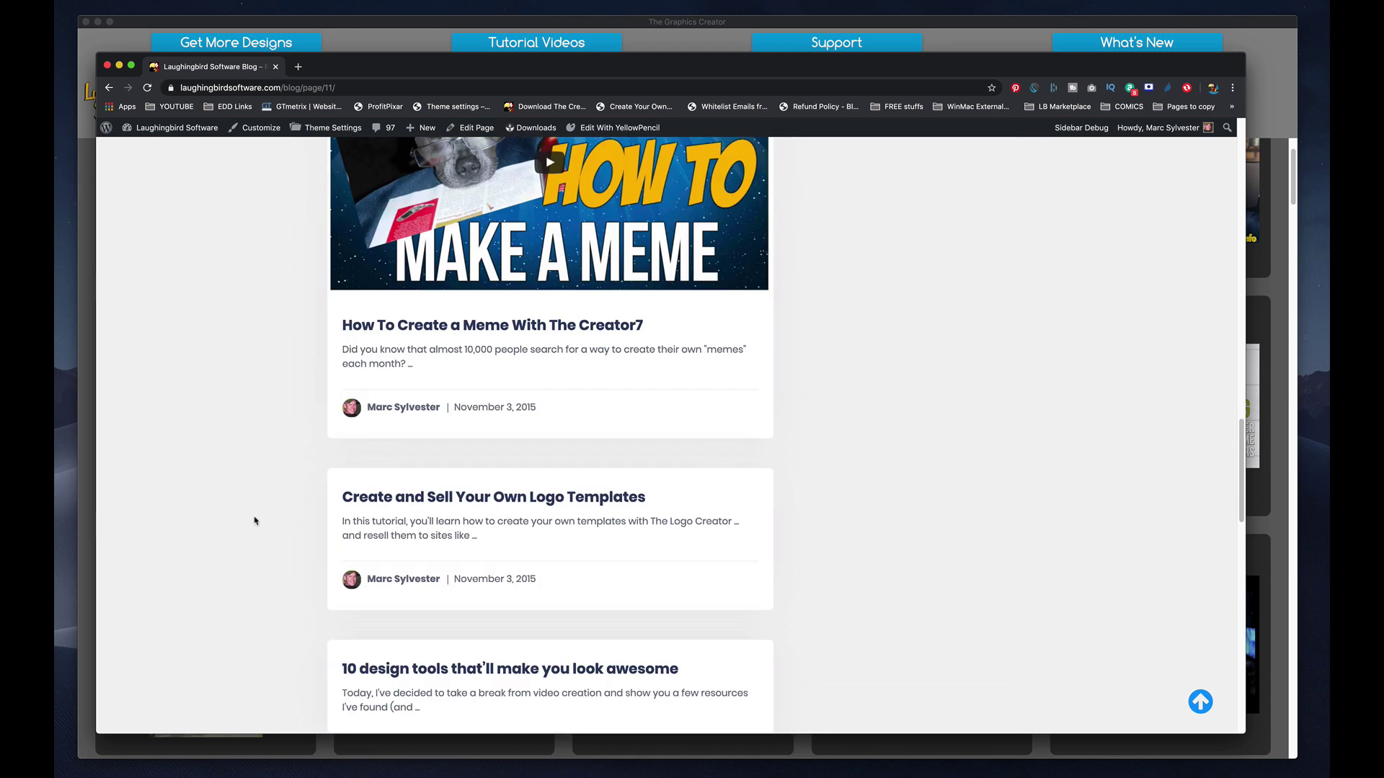
{"action": "scroll", "coordinate": [255, 519], "scroll_direction": "down", "scroll_amount": 4}
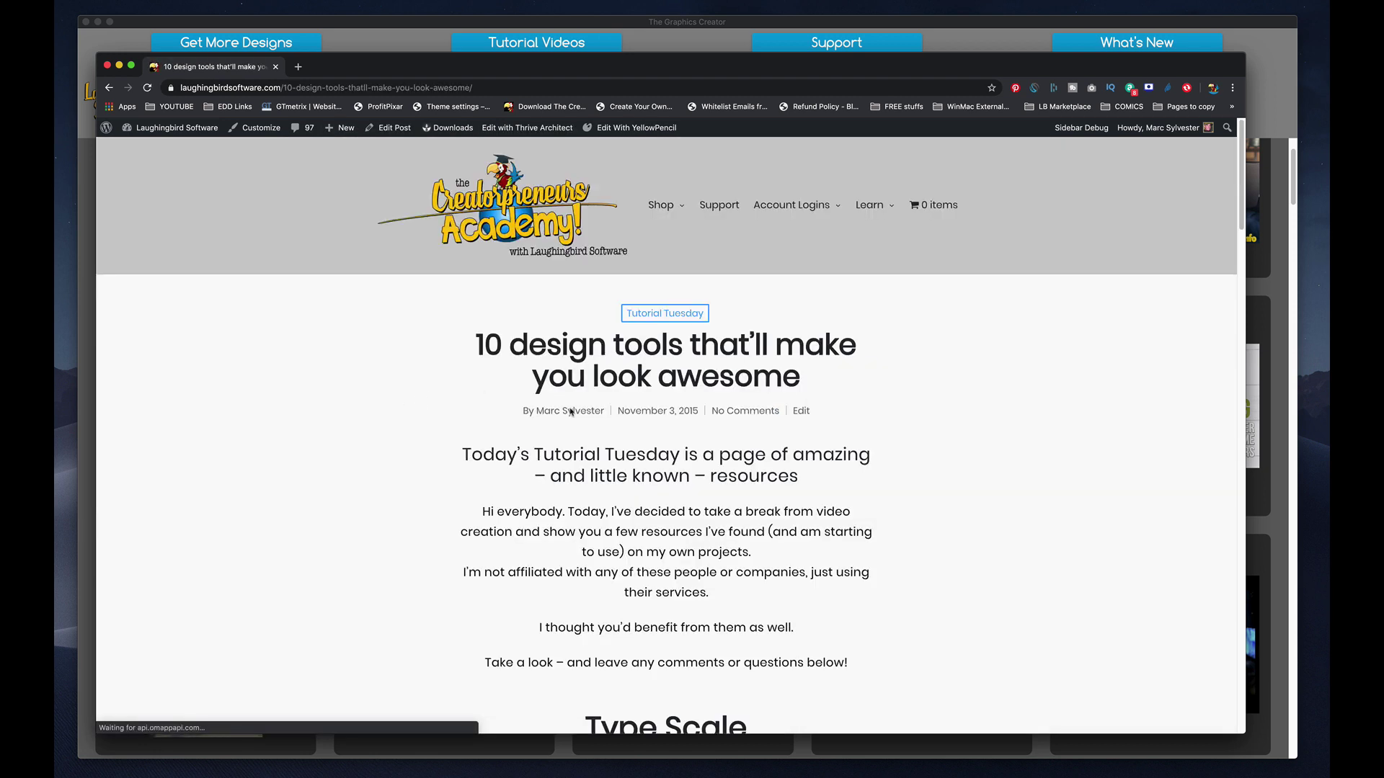
- Open the '10 design tools' post in the WordPress editor and check its Featured image section
{"action": "scroll", "coordinate": [534, 433], "scroll_direction": "down", "scroll_amount": 7}
{"action": "scroll", "coordinate": [537, 438], "scroll_direction": "up", "scroll_amount": 5}
{"action": "scroll", "coordinate": [540, 435], "scroll_direction": "up", "scroll_amount": 2}
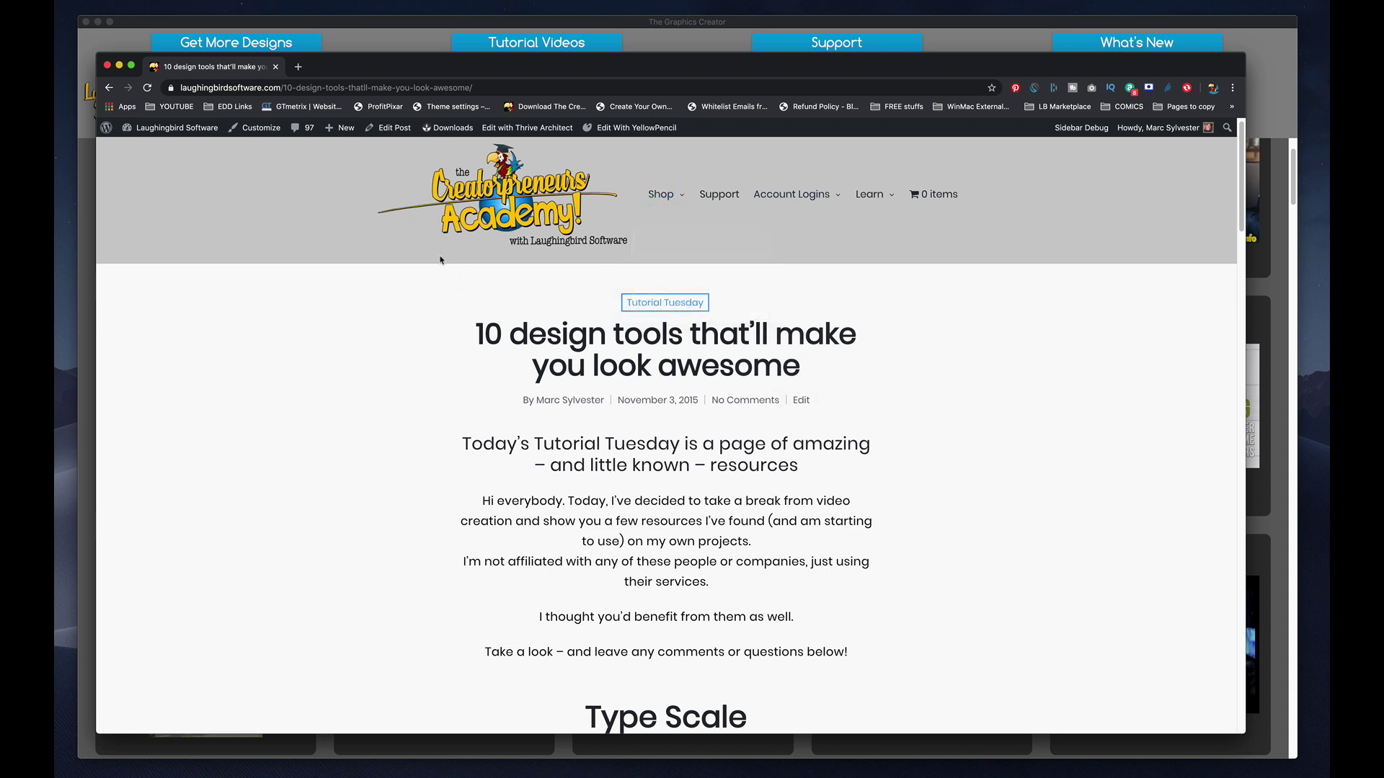
{"action": "left_click", "coordinate": [382, 131]}
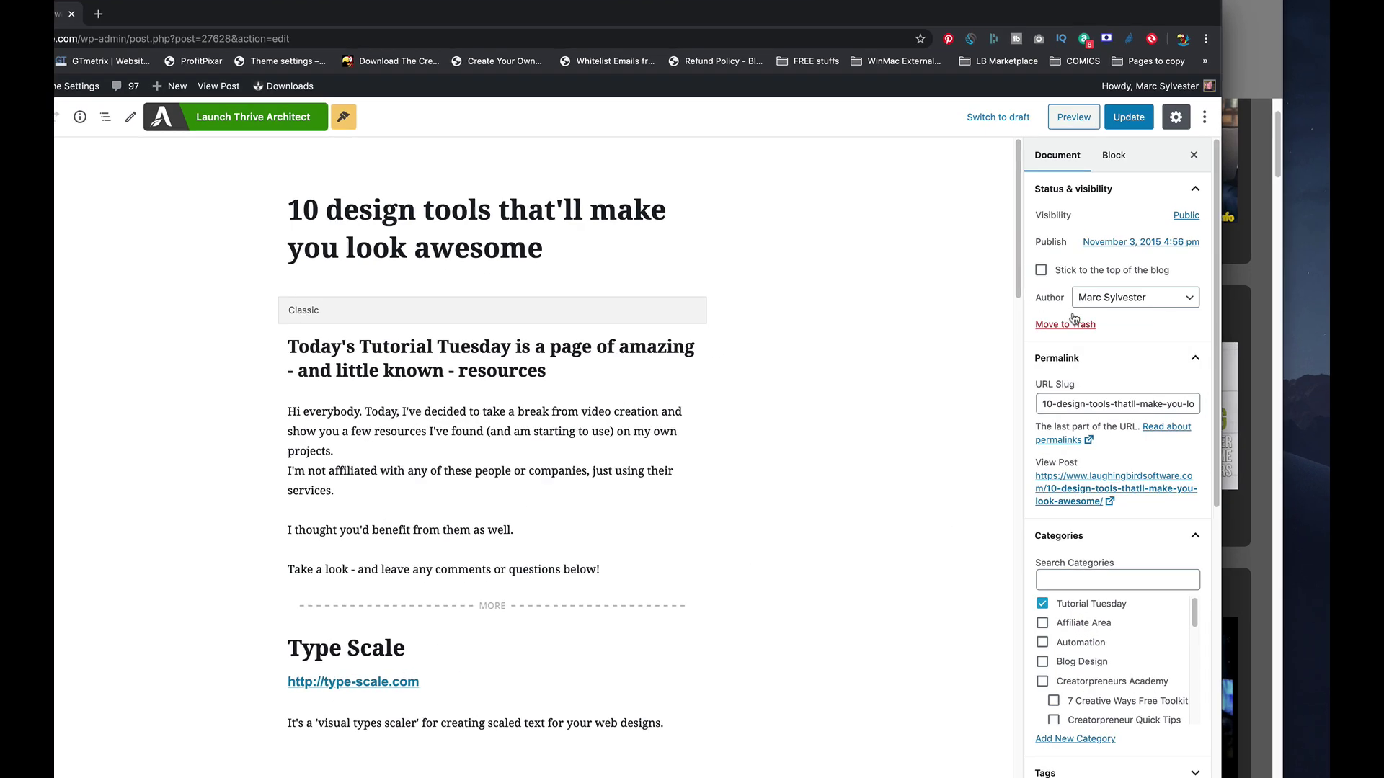
{"action": "scroll", "coordinate": [984, 731], "scroll_direction": "down", "scroll_amount": 10}
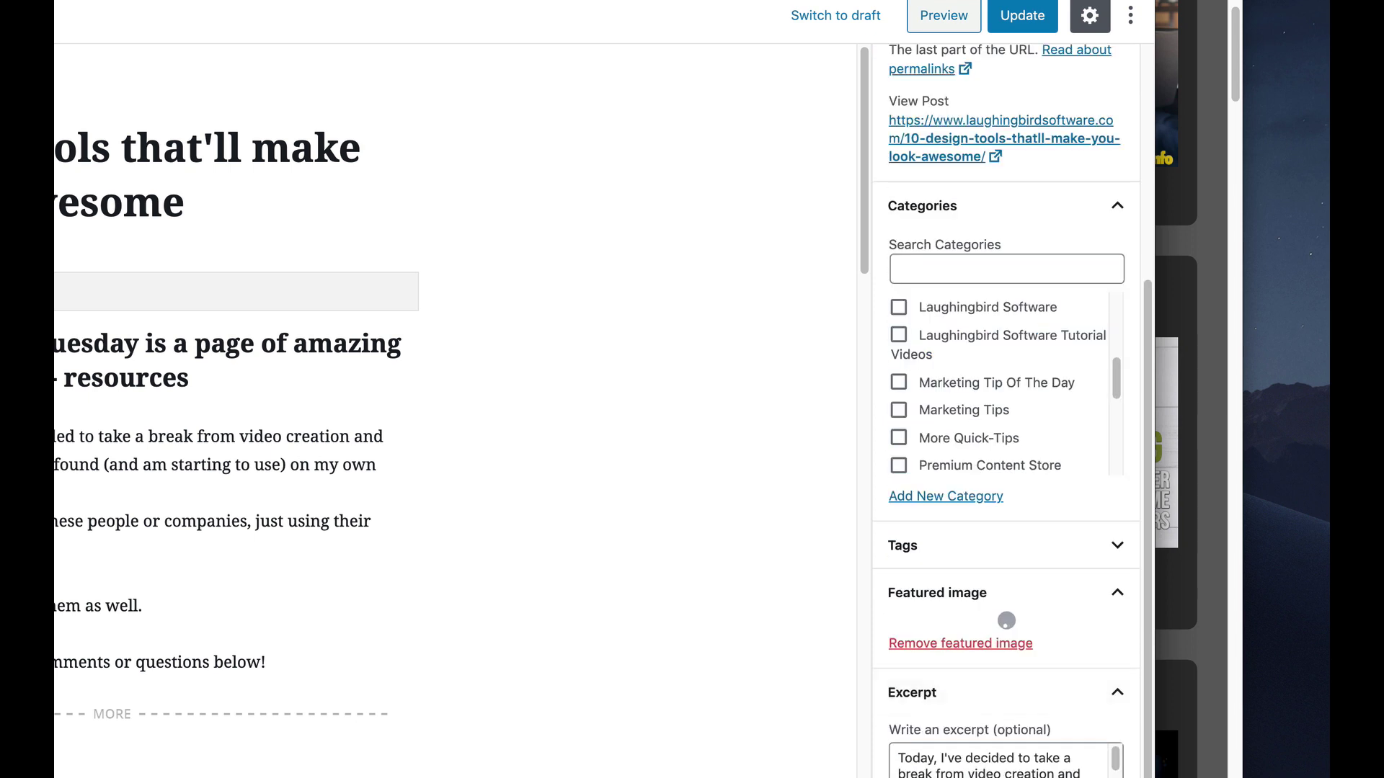
{"action": "scroll", "coordinate": [951, 429], "scroll_direction": "down", "scroll_amount": 3}
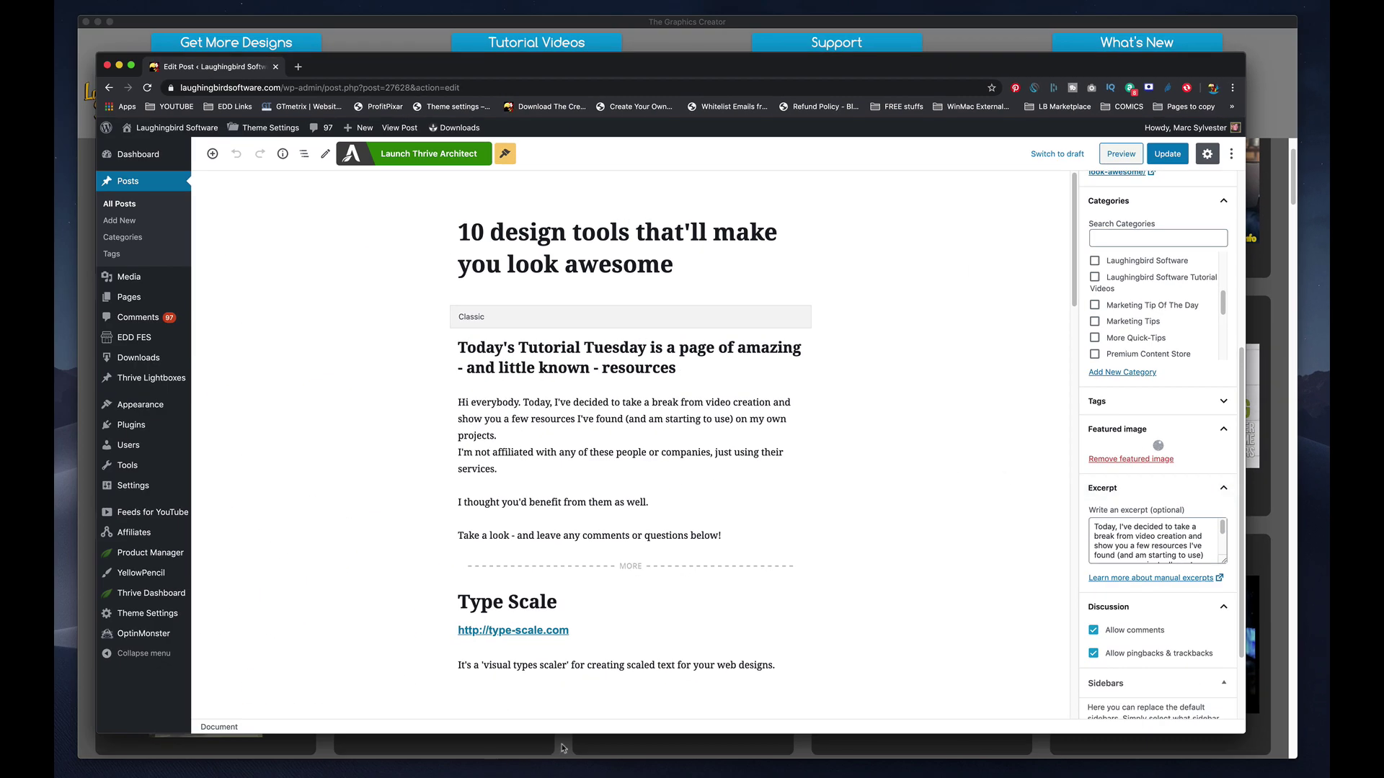
{"action": "left_click", "coordinate": [563, 748]}
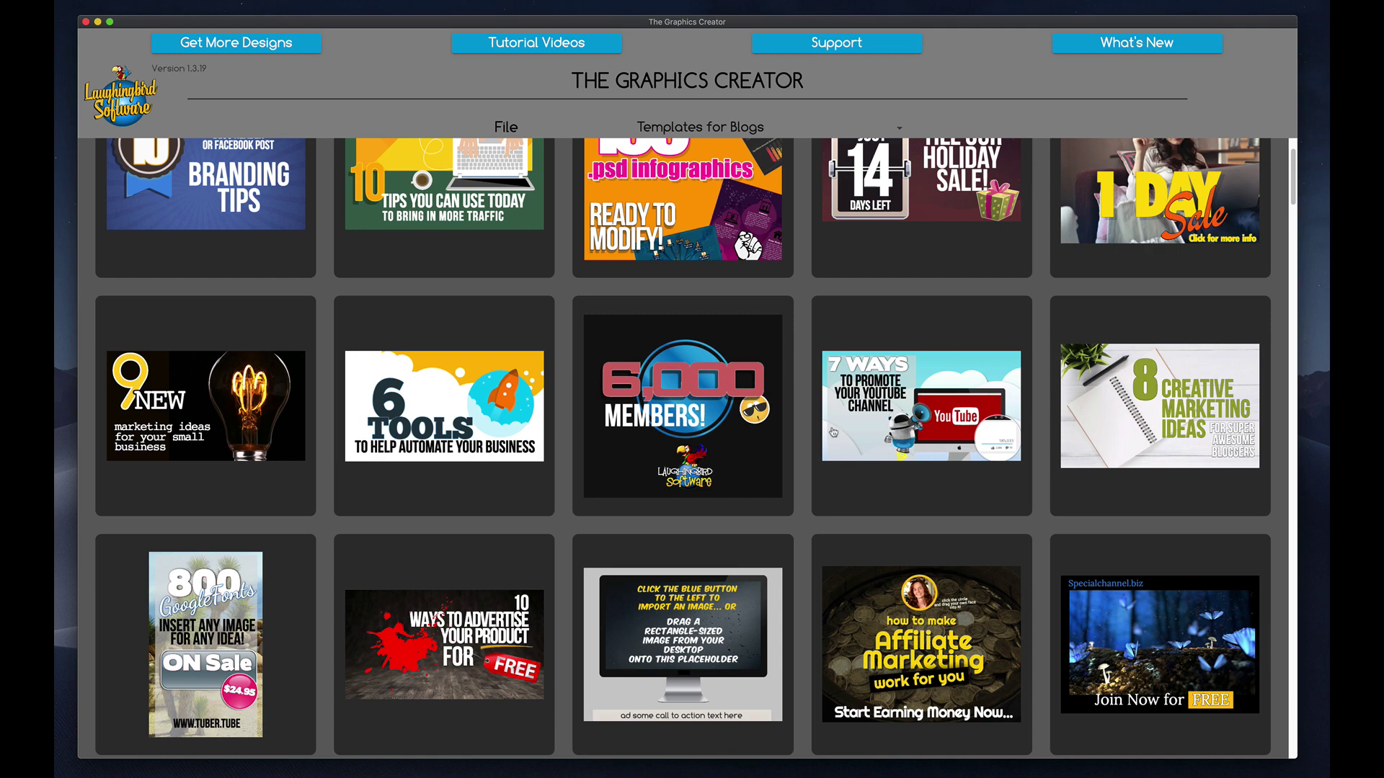
- Open the '6 Tools to Help Automate Your Business' template (1372 x 765), then bring the post editor forward
{"action": "scroll", "coordinate": [830, 436], "scroll_direction": "down", "scroll_amount": 5}
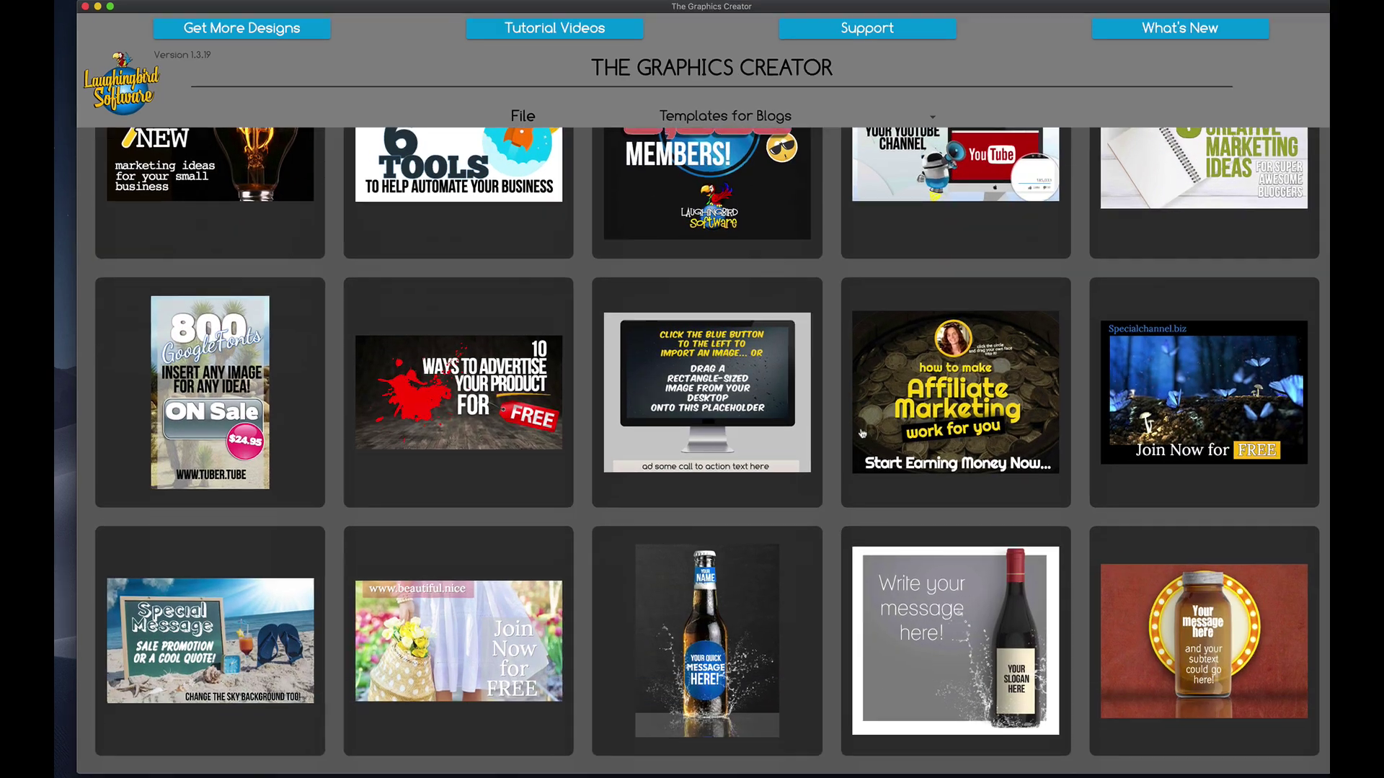
{"action": "scroll", "coordinate": [833, 436], "scroll_direction": "up", "scroll_amount": 5}
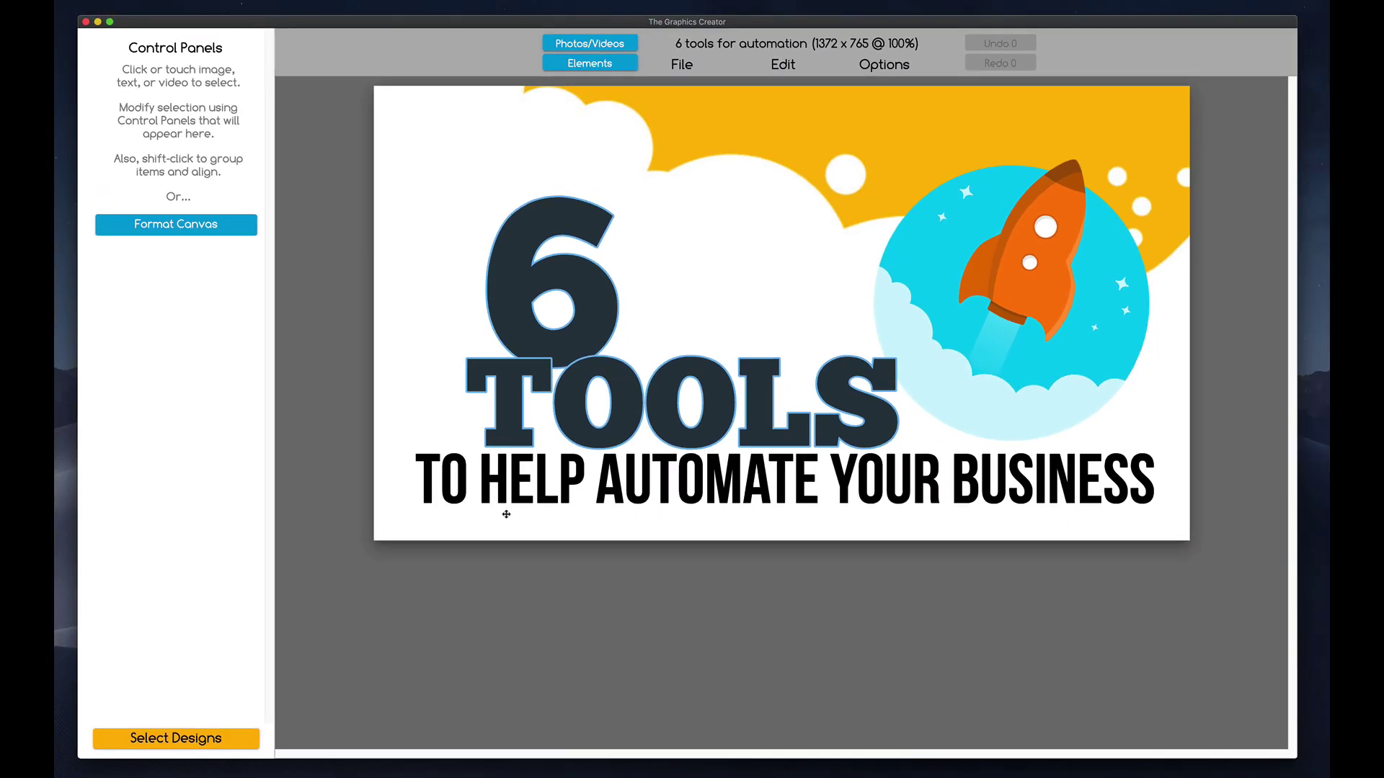
{"action": "left_click", "coordinate": [79, 772]}
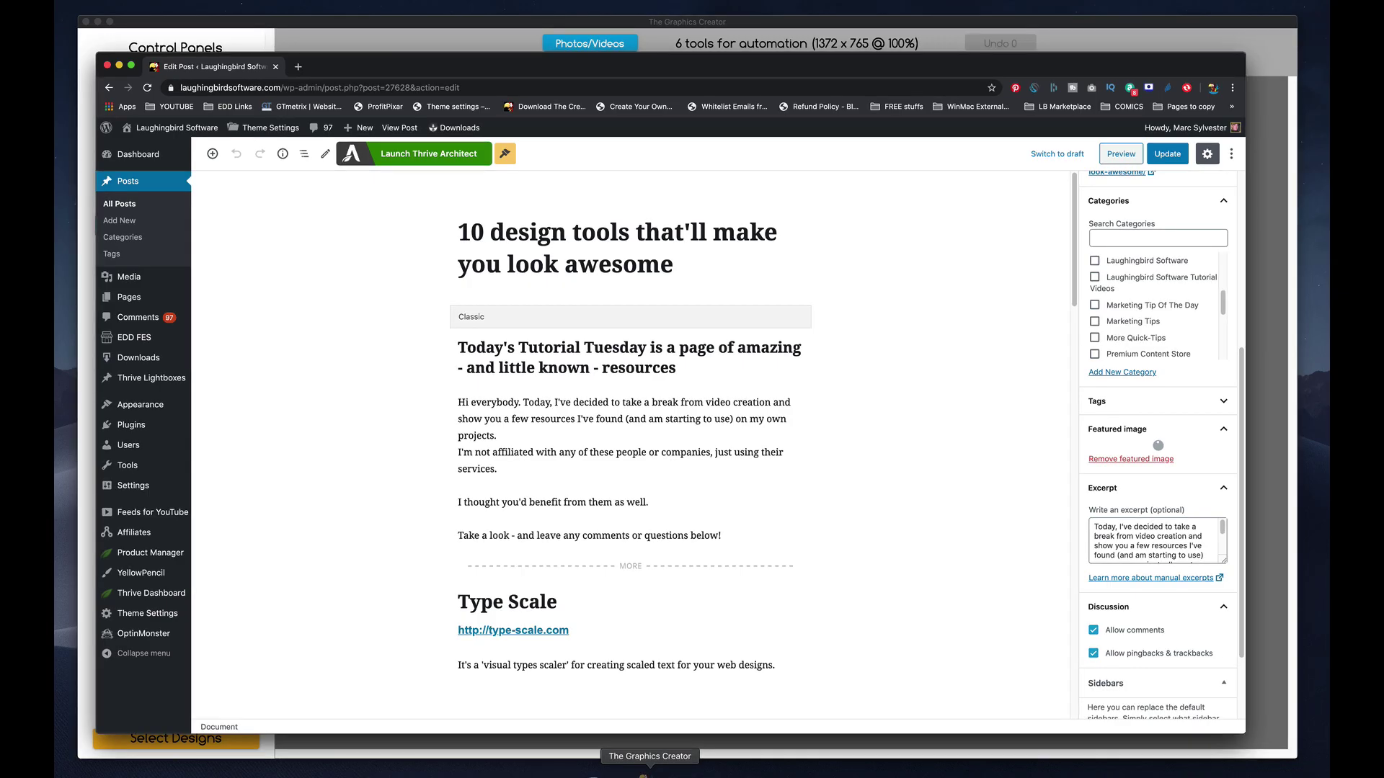
- Retype the headline text as '10', 'design tools' and 'THAT'LL MAKE YOU LOOK AWESOME'
{"action": "left_click", "coordinate": [647, 775]}
{"action": "left_click", "coordinate": [583, 271]}
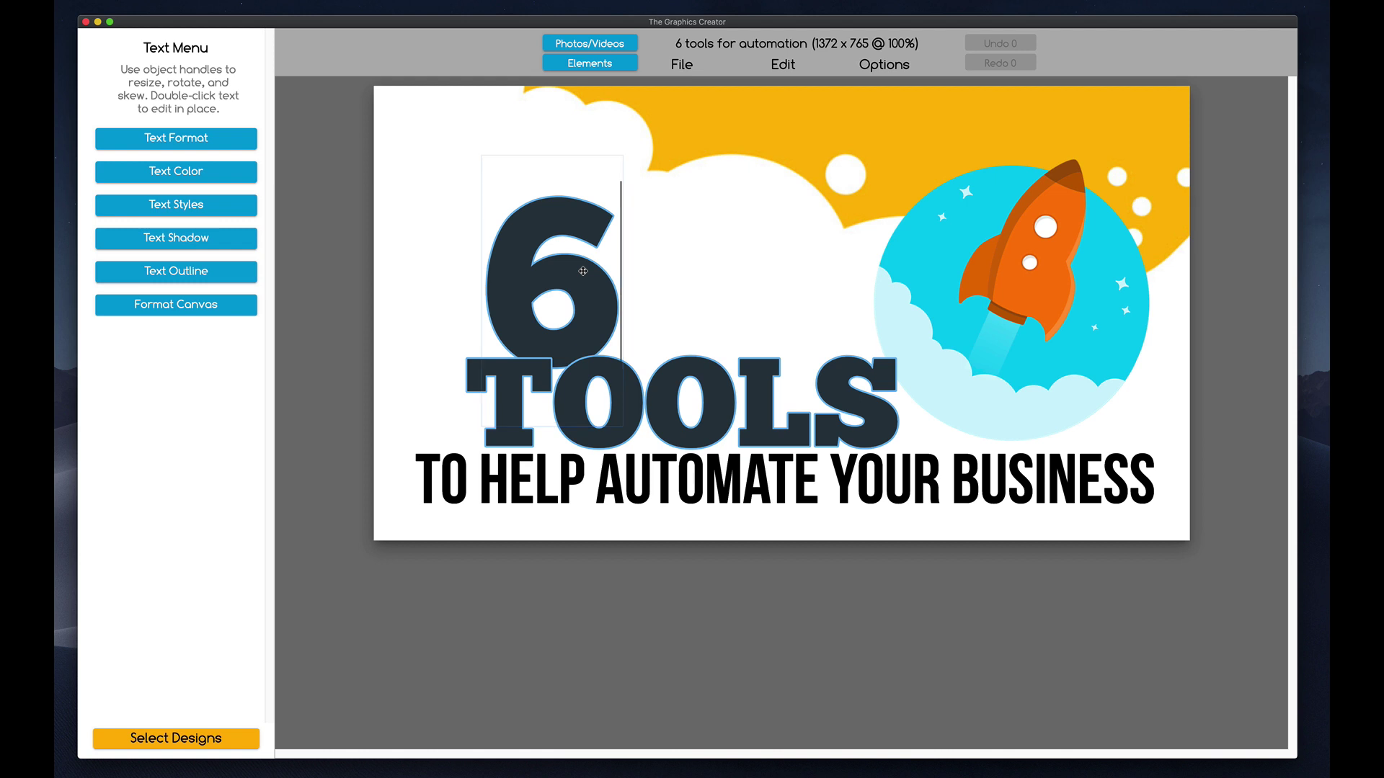
{"action": "double_click", "coordinate": [583, 271]}
{"action": "type", "text": "120"}
{"action": "key", "text": "BackSpace"}
{"action": "key", "text": "BackSpace"}
{"action": "type", "text": "0"}
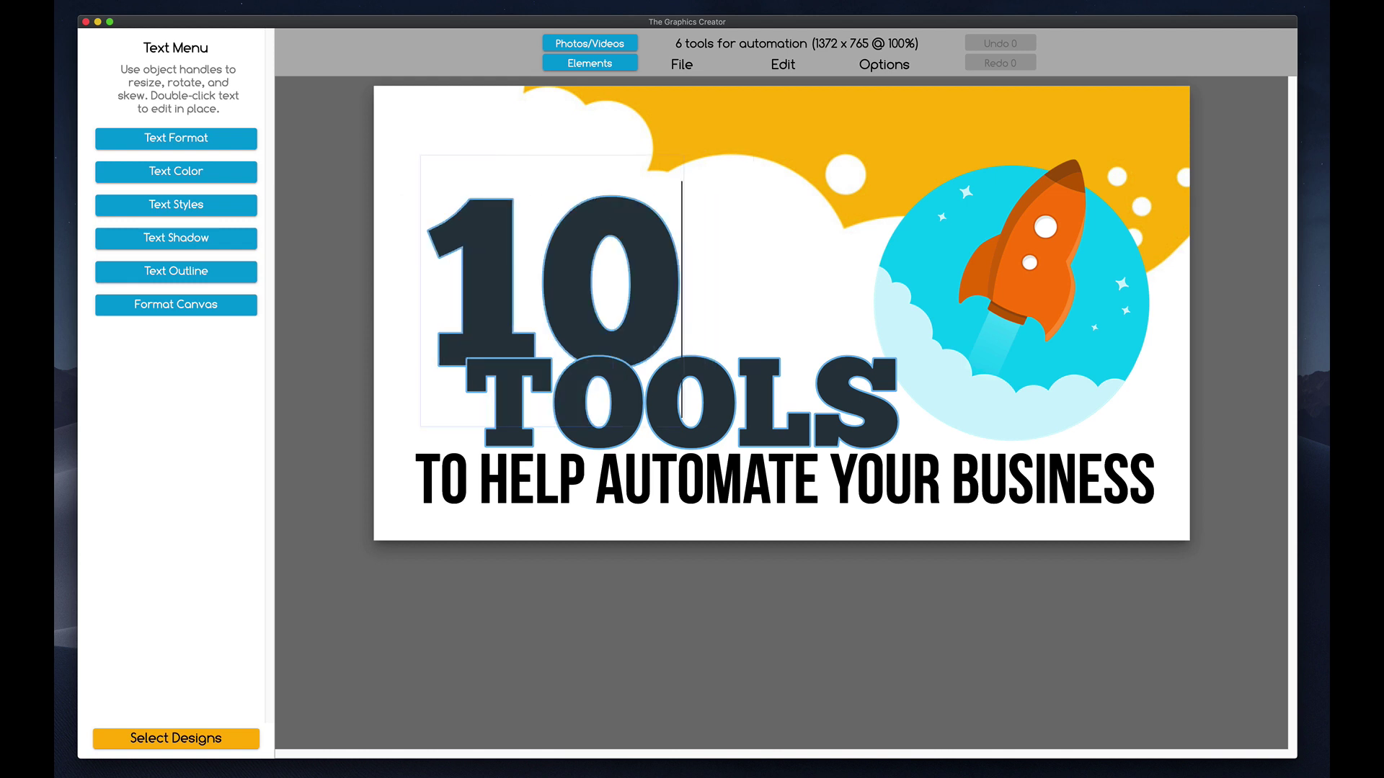
{"action": "double_click", "coordinate": [705, 387]}
{"action": "type", "text": "design tools"}
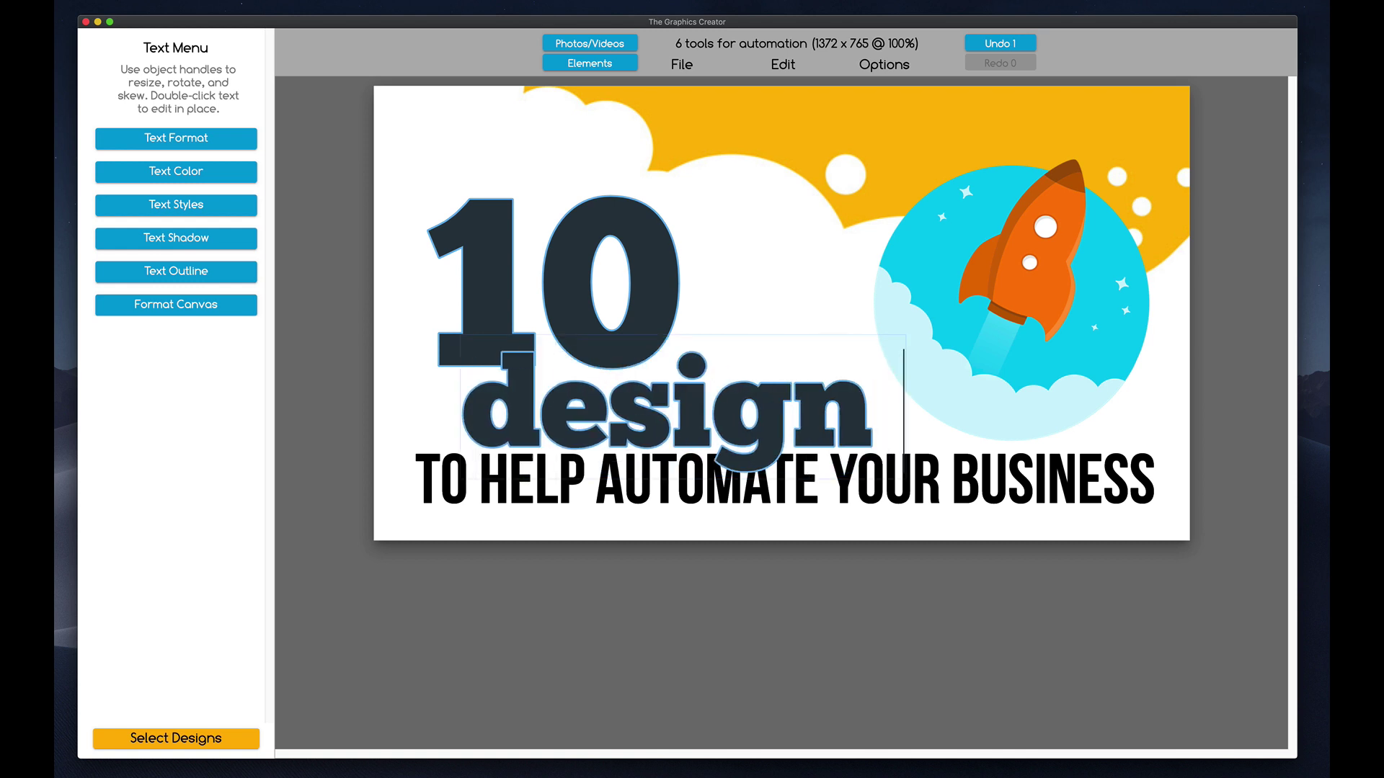
{"action": "double_click", "coordinate": [706, 480]}
{"action": "type", "text": "THAT'LL MAKE YOU LOOK AWESOME"}
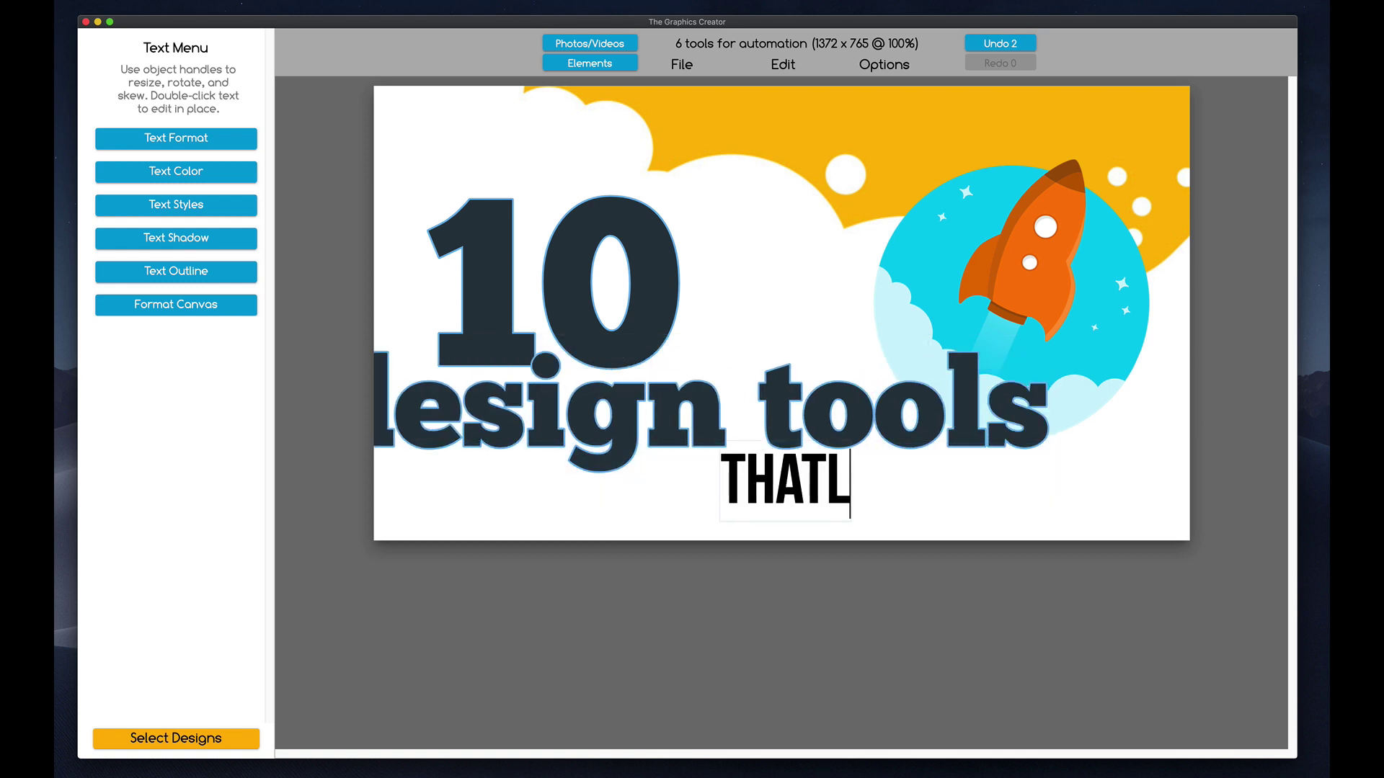
{"action": "left_click", "coordinate": [692, 318]}
- Move the 10 higher on the canvas and shift the rocket up and left
{"action": "left_click", "coordinate": [670, 313]}
{"action": "left_click_drag", "start_coordinate": [670, 314], "coordinate": [694, 248]}
{"action": "left_click", "coordinate": [708, 412]}
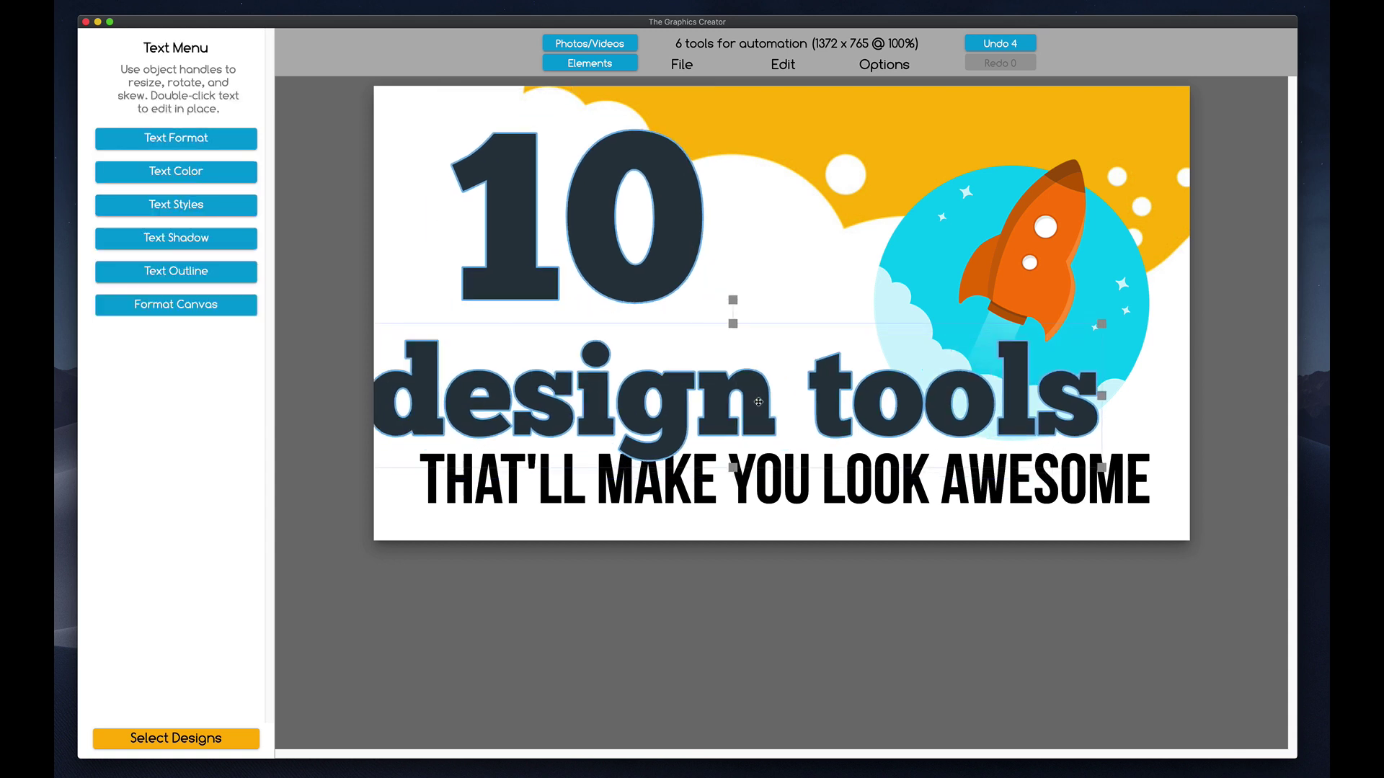
{"action": "left_click_drag", "start_coordinate": [1012, 256], "coordinate": [935, 231]}
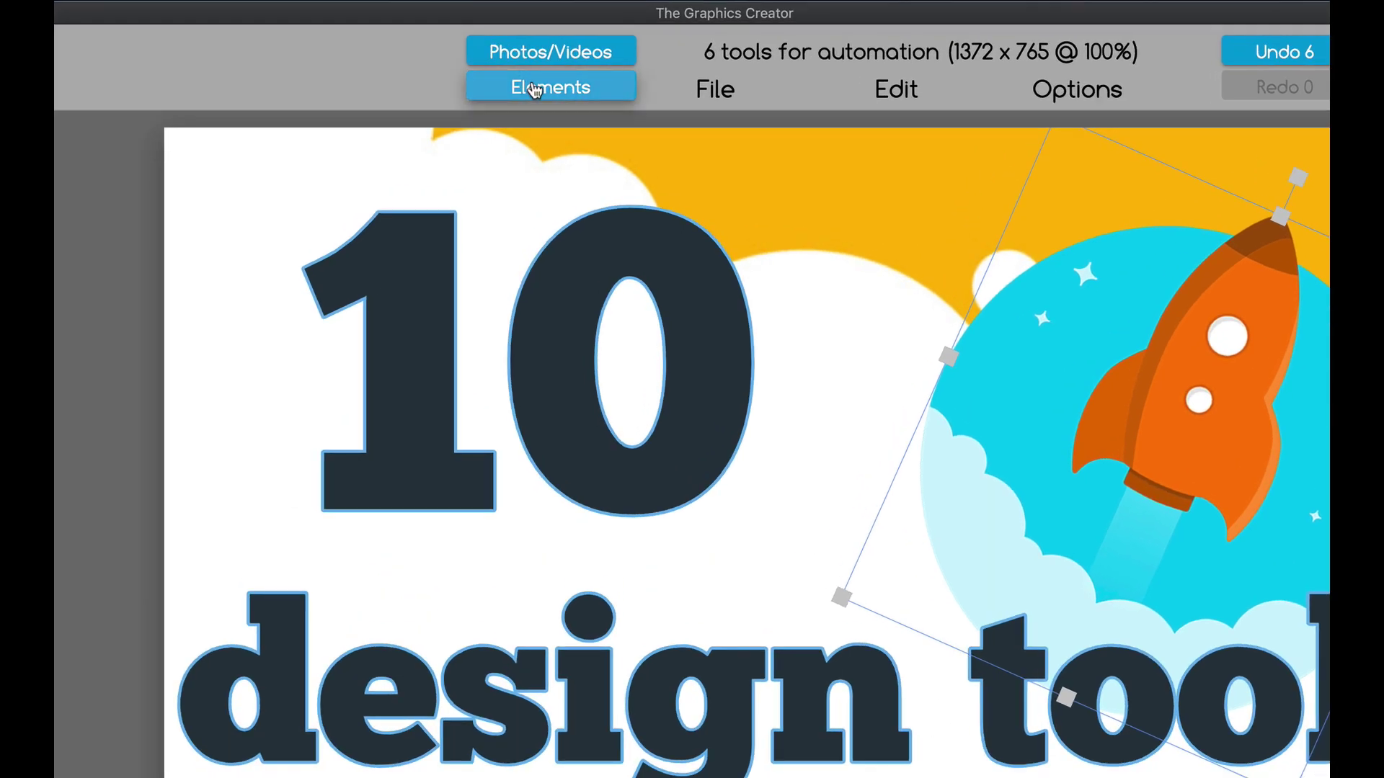
- Show the Flat Objects clip art under Elements › Purchased Elements › Blog Elements
{"action": "left_click", "coordinate": [584, 64]}
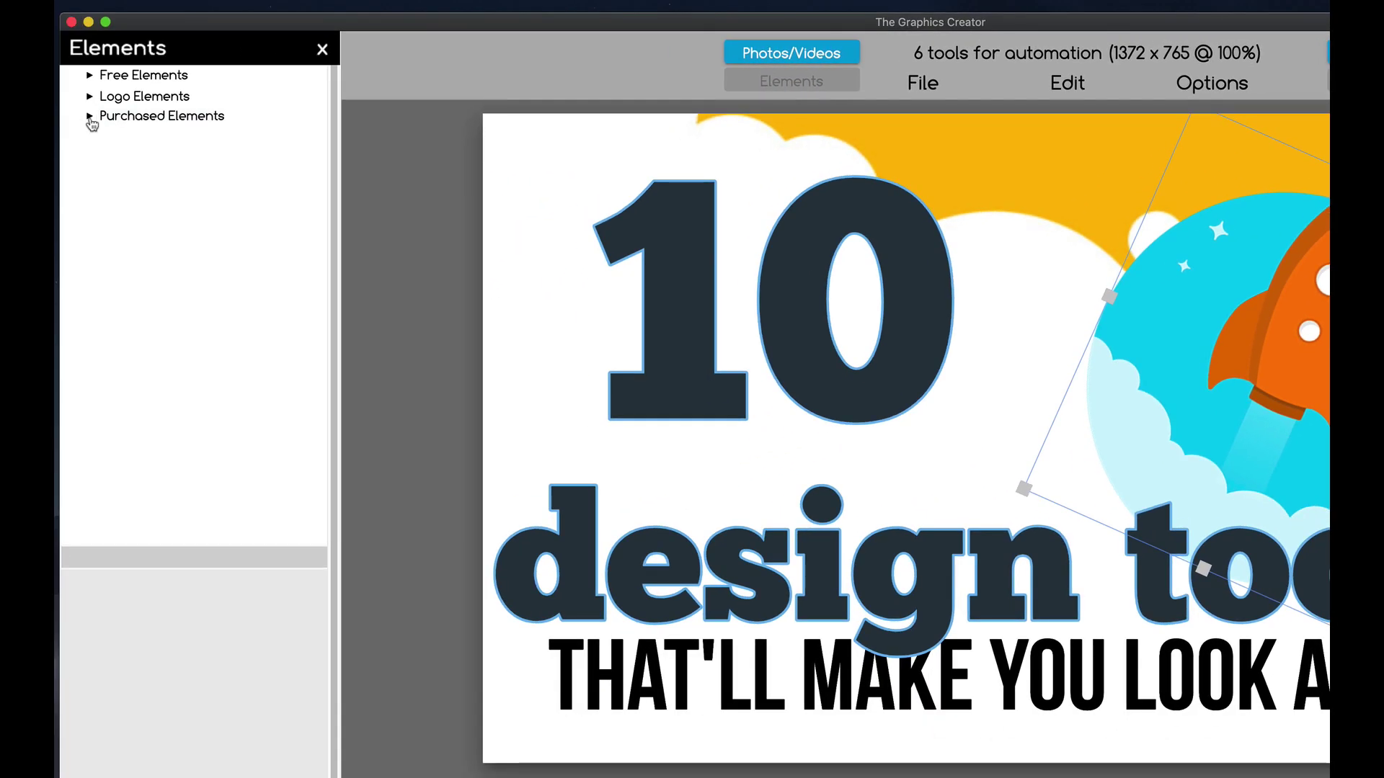
{"action": "left_click", "coordinate": [90, 117]}
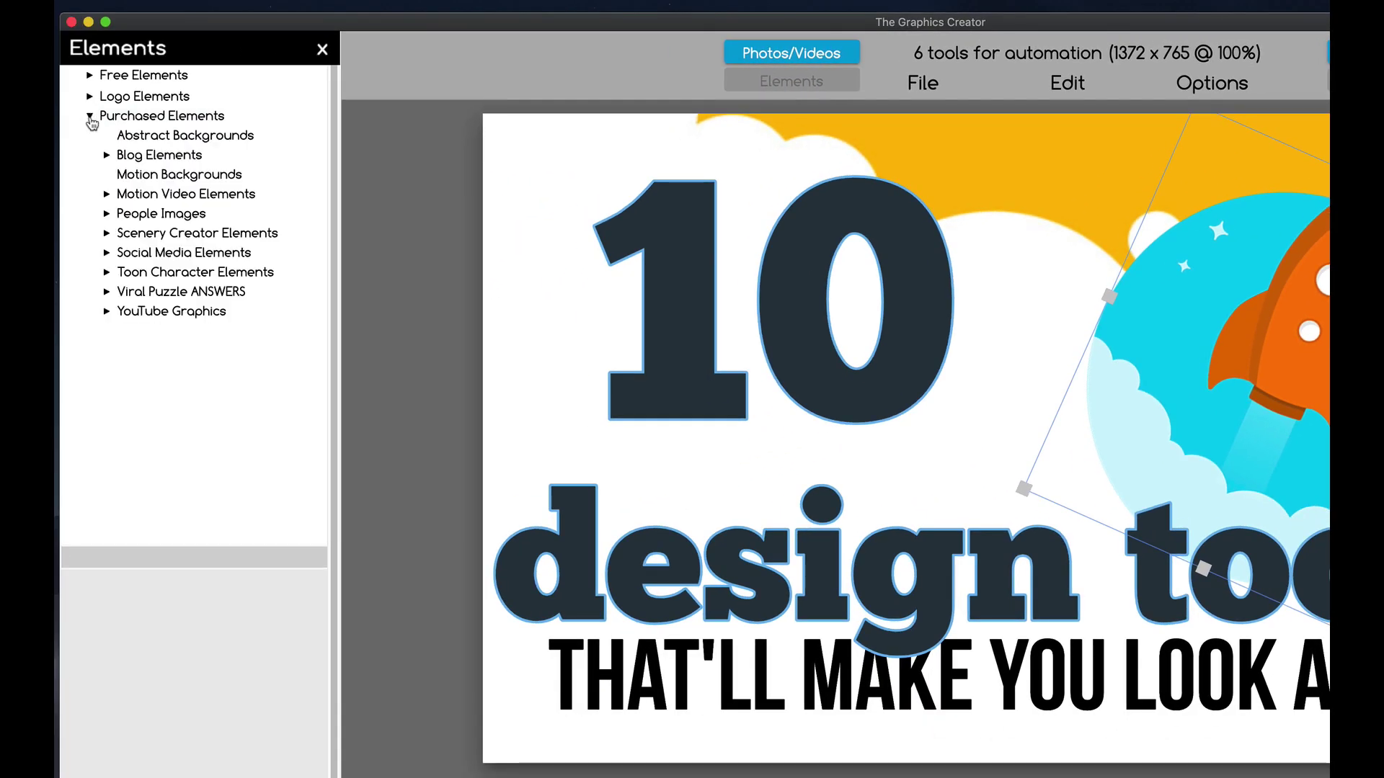
{"action": "left_click", "coordinate": [140, 159]}
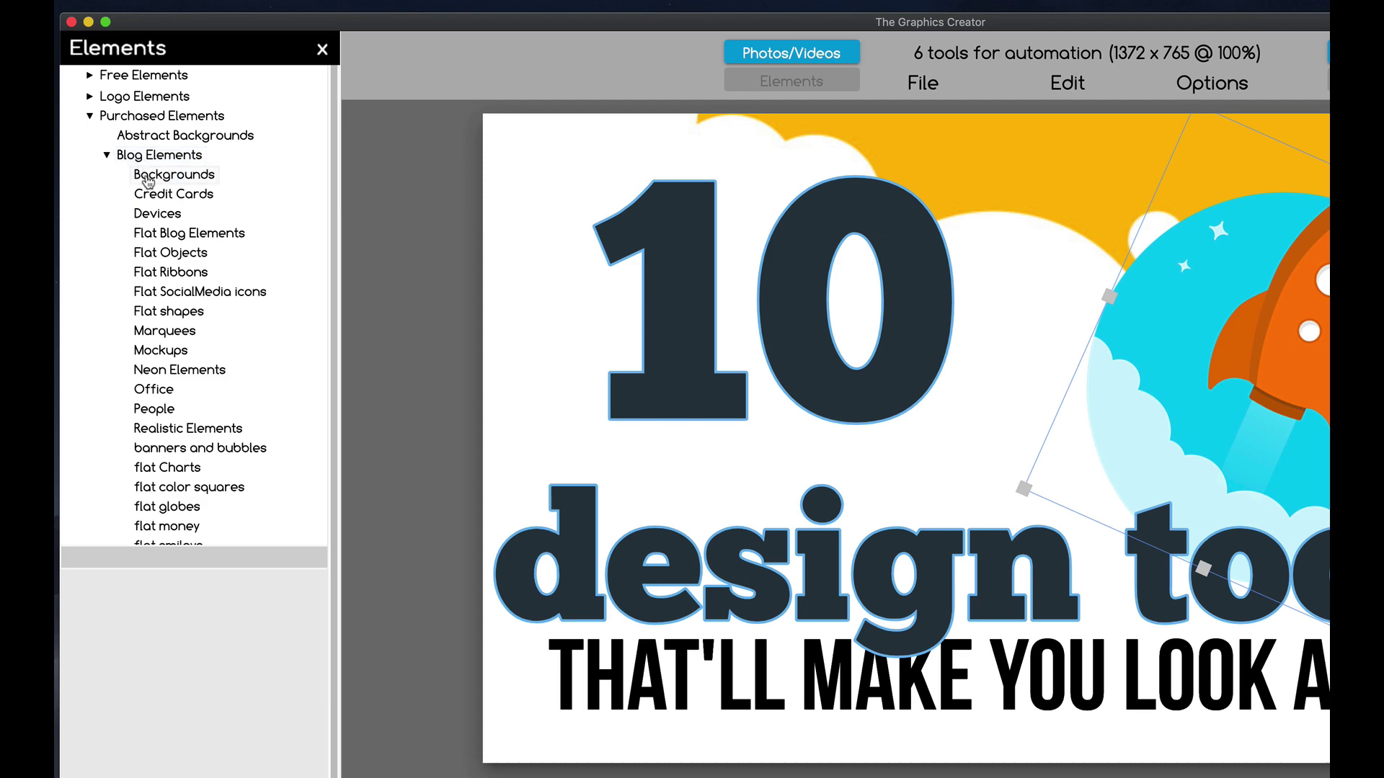
{"action": "left_click", "coordinate": [144, 254]}
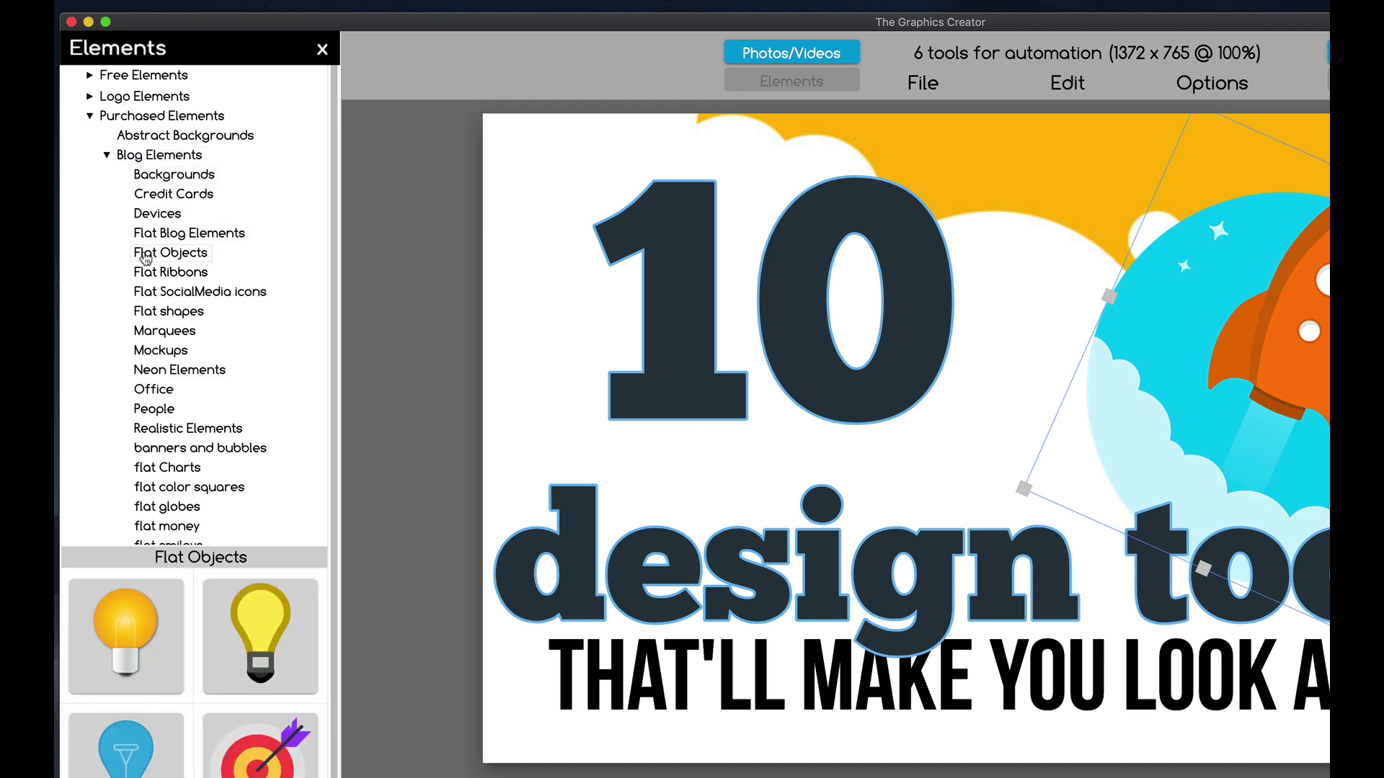
{"action": "scroll", "coordinate": [177, 614], "scroll_direction": "down", "scroll_amount": 3}
{"action": "scroll", "coordinate": [218, 443], "scroll_direction": "down", "scroll_amount": 5}
- Replace the rocket with a paintbrush, then resize, tilt and position it across the title
{"action": "left_click_drag", "start_coordinate": [1013, 248], "coordinate": [994, 240]}
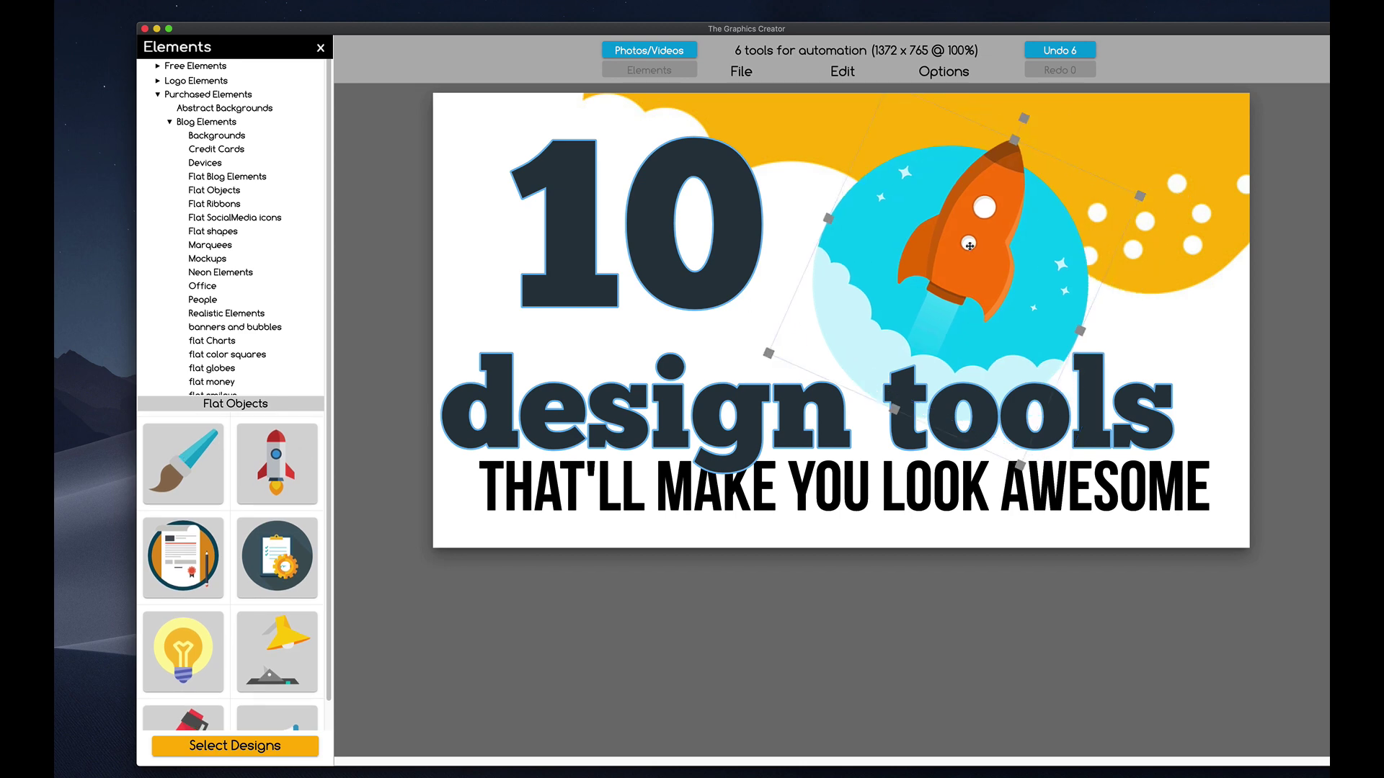
{"action": "key", "text": "Delete"}
{"action": "left_click_drag", "start_coordinate": [191, 466], "coordinate": [927, 286]}
{"action": "left_click", "coordinate": [913, 283]}
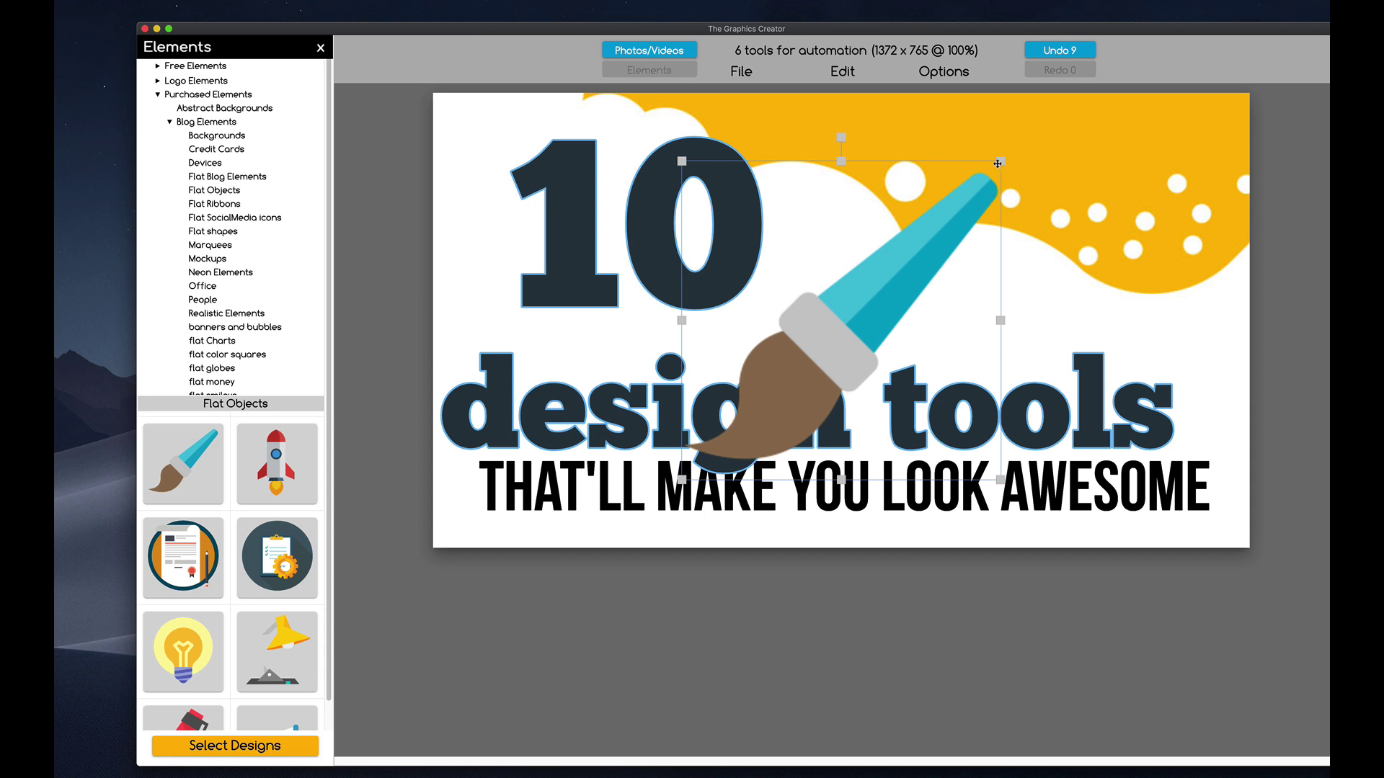
{"action": "left_click_drag", "start_coordinate": [1000, 162], "coordinate": [942, 219]}
{"action": "mouse_move", "coordinate": [812, 196]}
{"action": "left_mouse_down"}
{"action": "mouse_move", "coordinate": [893, 475]}
{"action": "mouse_move", "coordinate": [838, 500]}
{"action": "left_mouse_up"}
{"action": "left_click_drag", "start_coordinate": [792, 390], "coordinate": [824, 327]}
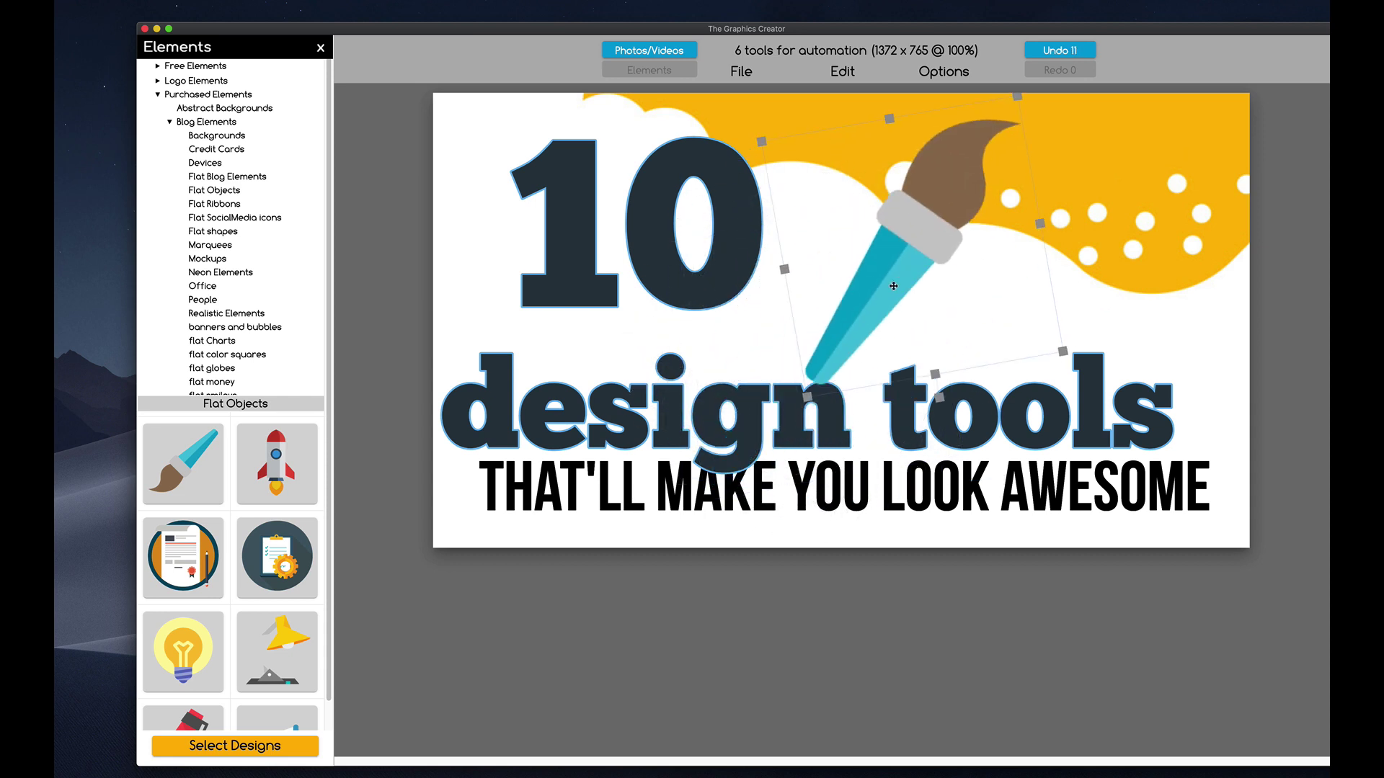
{"action": "left_click_drag", "start_coordinate": [760, 402], "coordinate": [581, 480]}
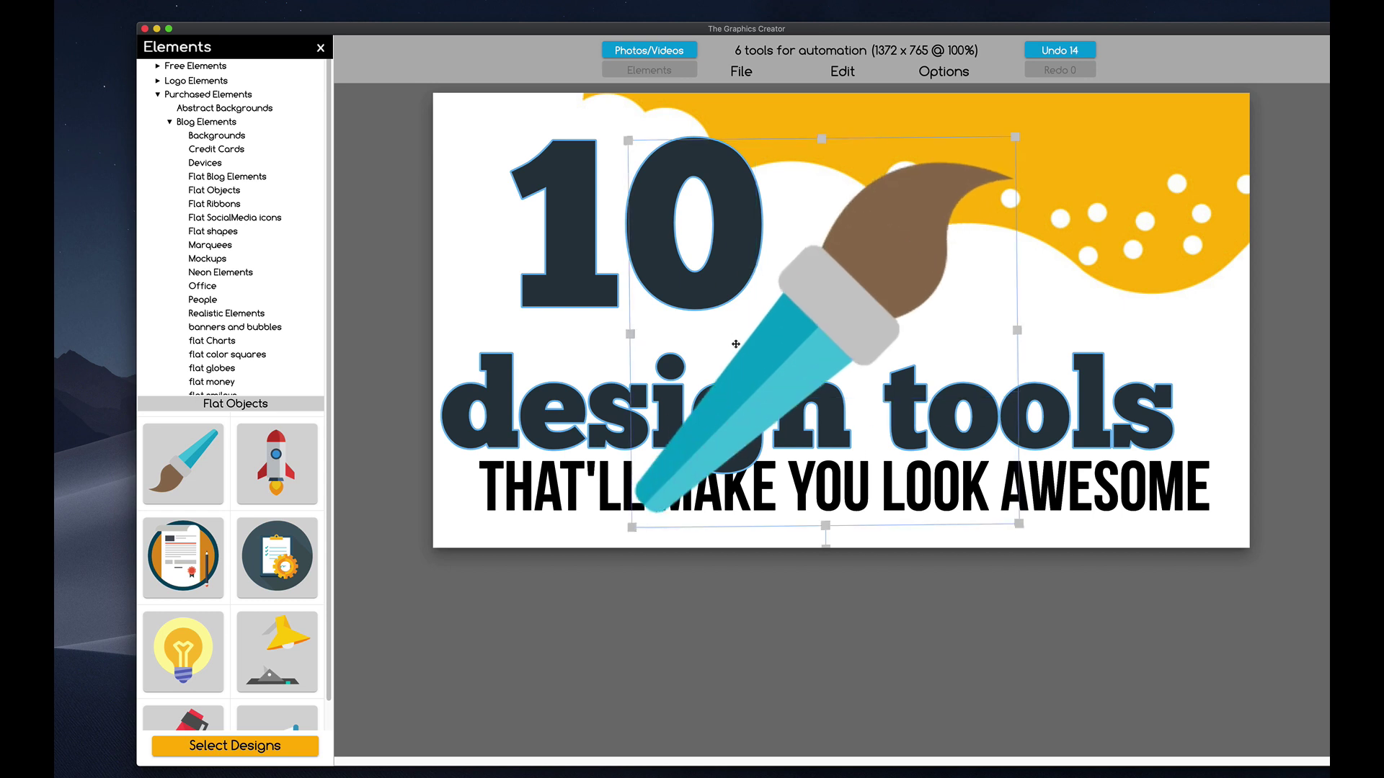
{"action": "left_click_drag", "start_coordinate": [742, 389], "coordinate": [796, 334]}
- Send the paintbrush behind the 'design tools' text with Options > Send Farther
{"action": "left_click", "coordinate": [944, 69]}
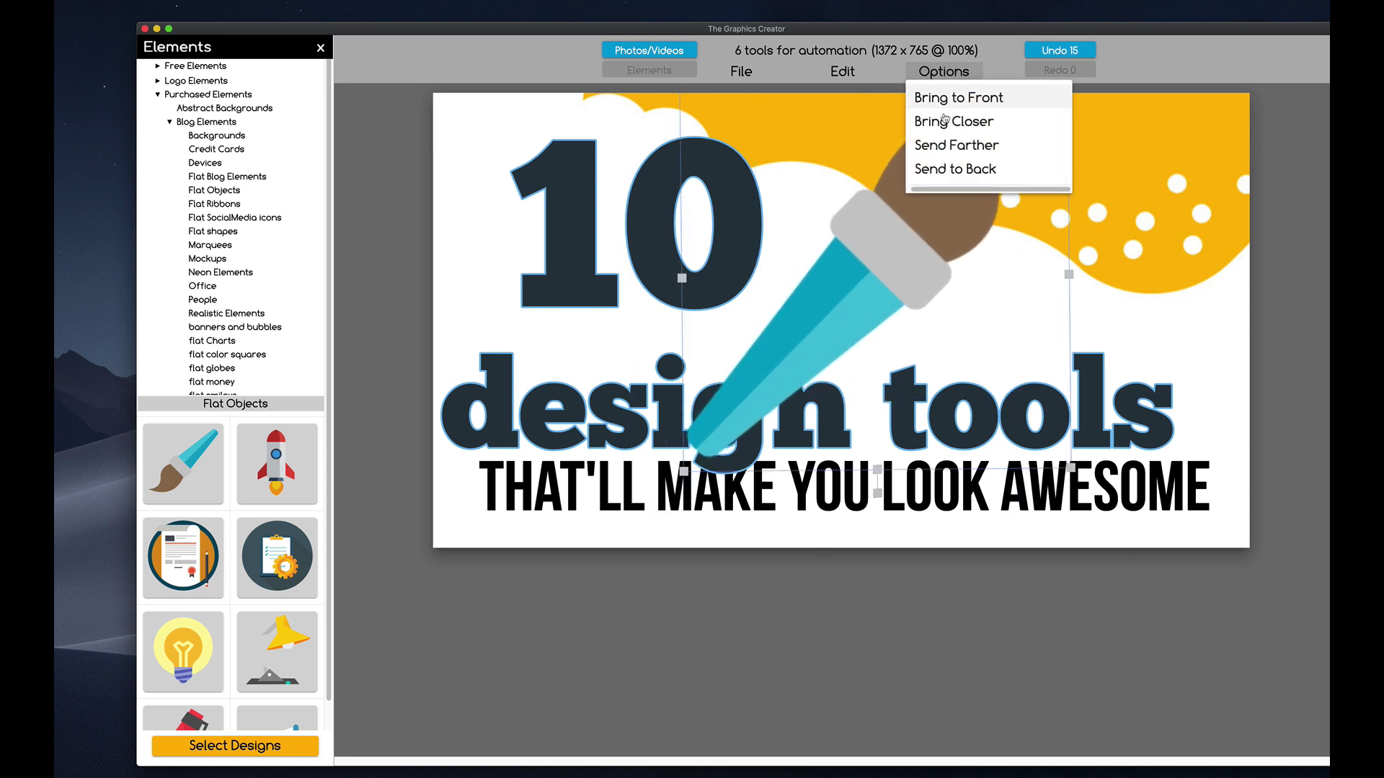
{"action": "left_click", "coordinate": [949, 143]}
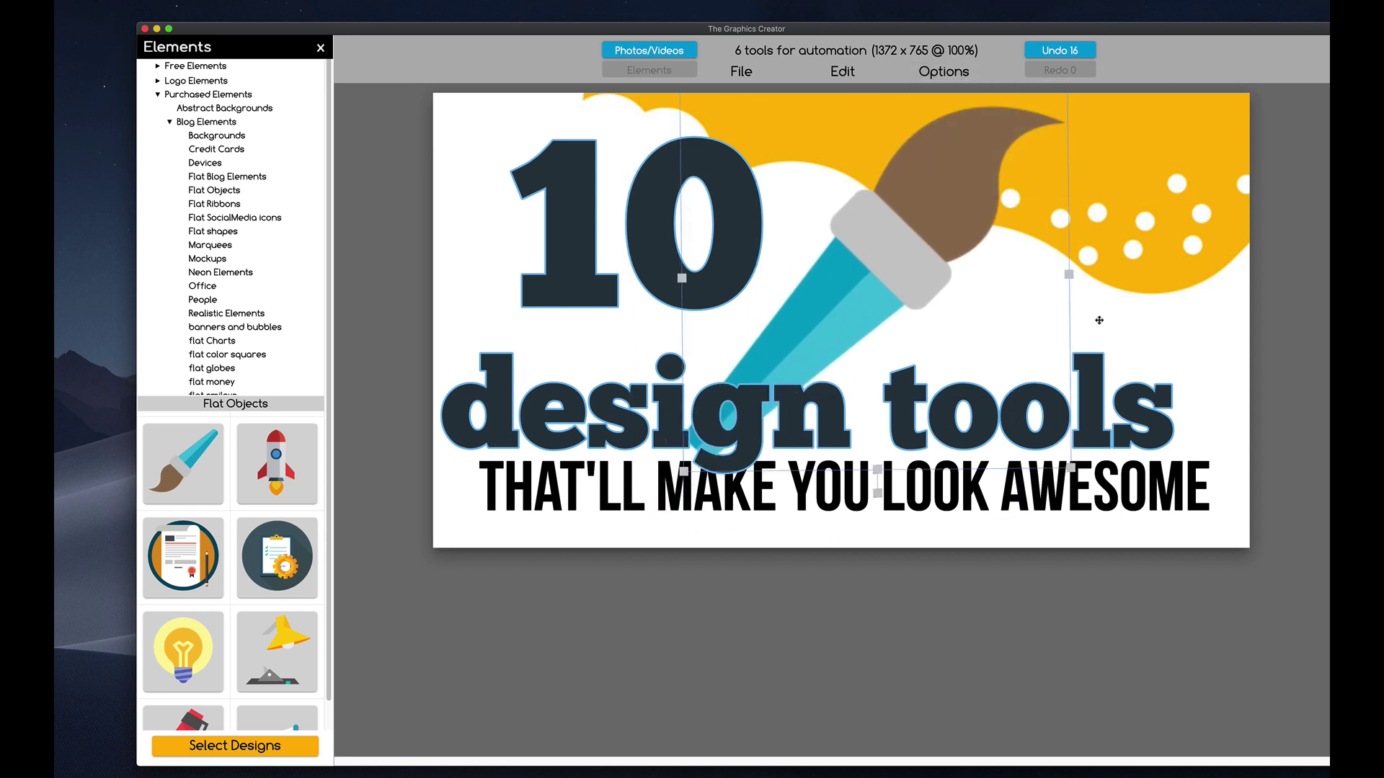
{"action": "left_click", "coordinate": [1214, 342]}
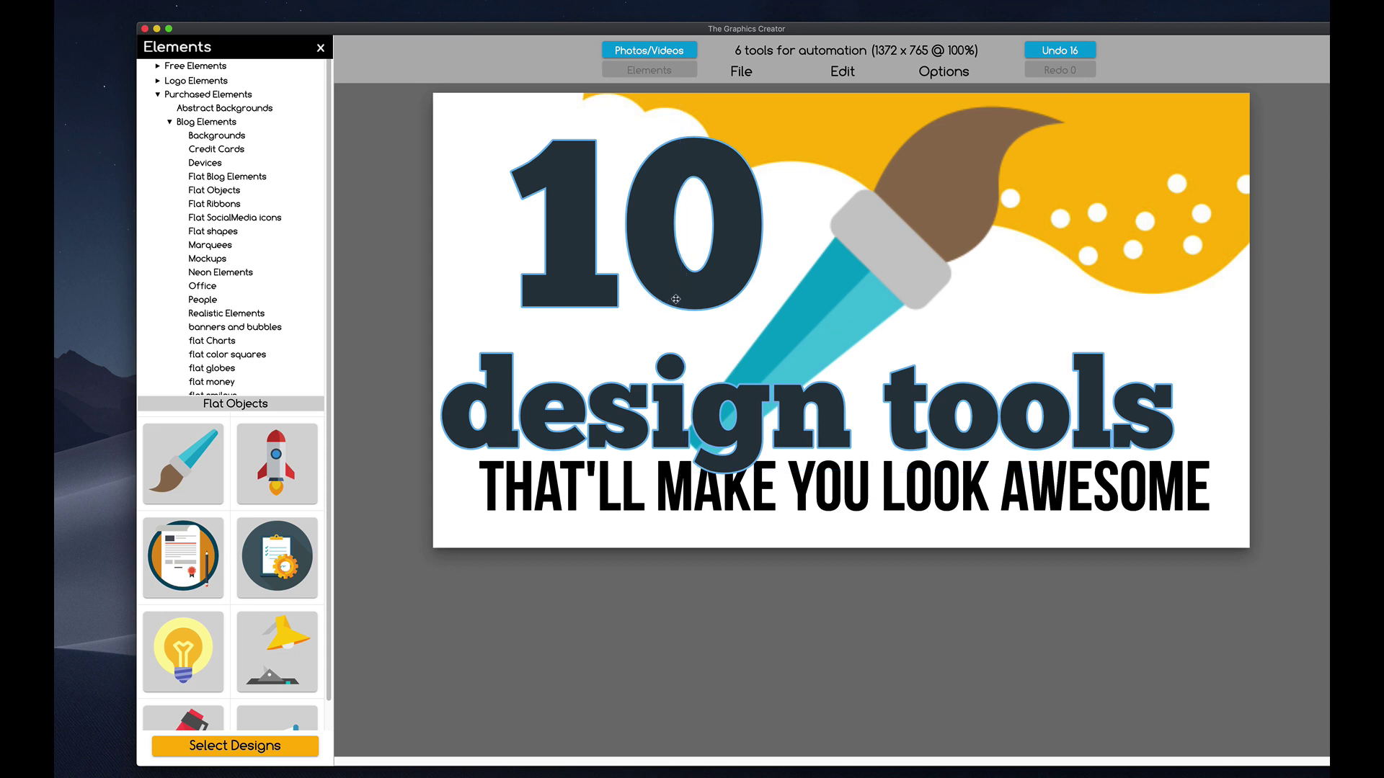
- Realign the 10, the tagline and the 'design tools' text around the brush
{"action": "left_click_drag", "start_coordinate": [679, 298], "coordinate": [638, 321]}
{"action": "left_click", "coordinate": [975, 355]}
{"action": "left_click_drag", "start_coordinate": [1114, 498], "coordinate": [1124, 504]}
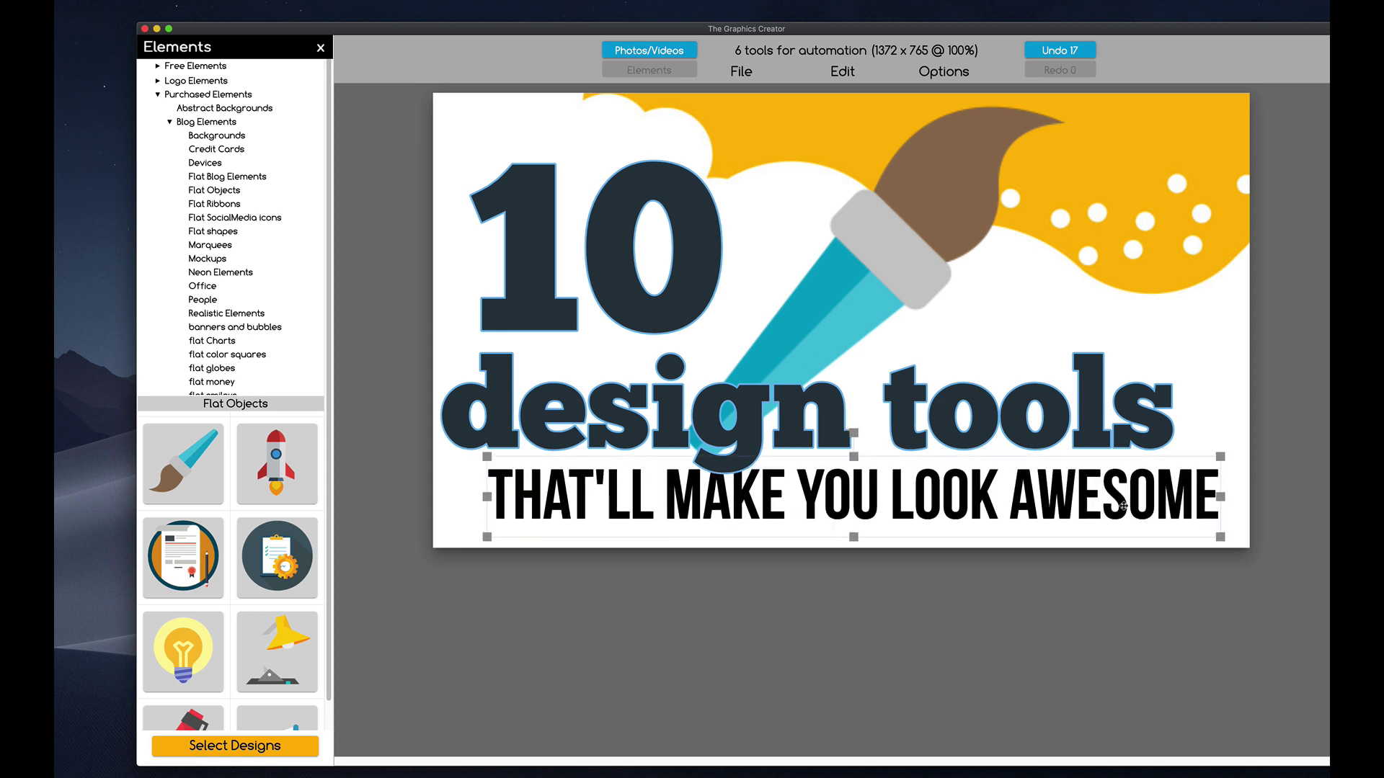
{"action": "left_click_drag", "start_coordinate": [1095, 447], "coordinate": [1122, 453]}
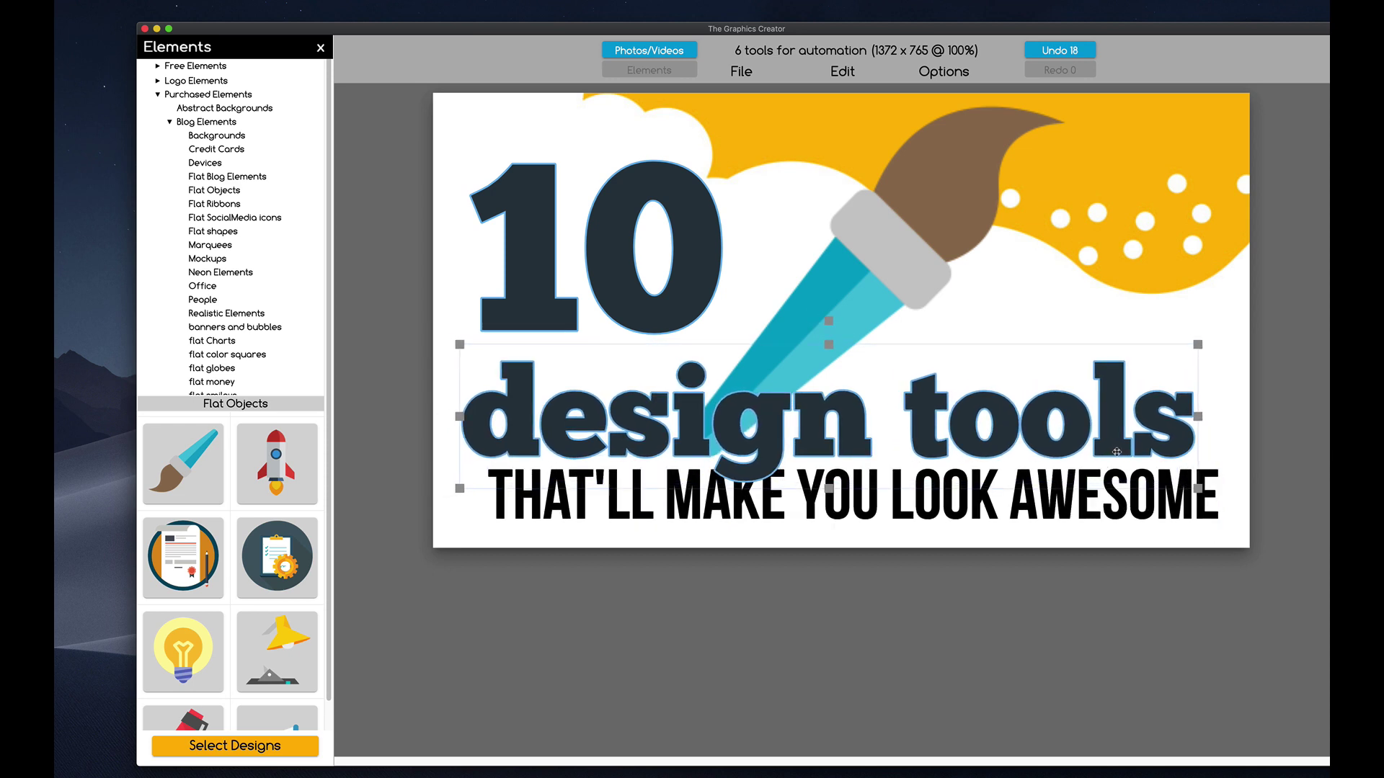
{"action": "left_click_drag", "start_coordinate": [715, 285], "coordinate": [732, 297]}
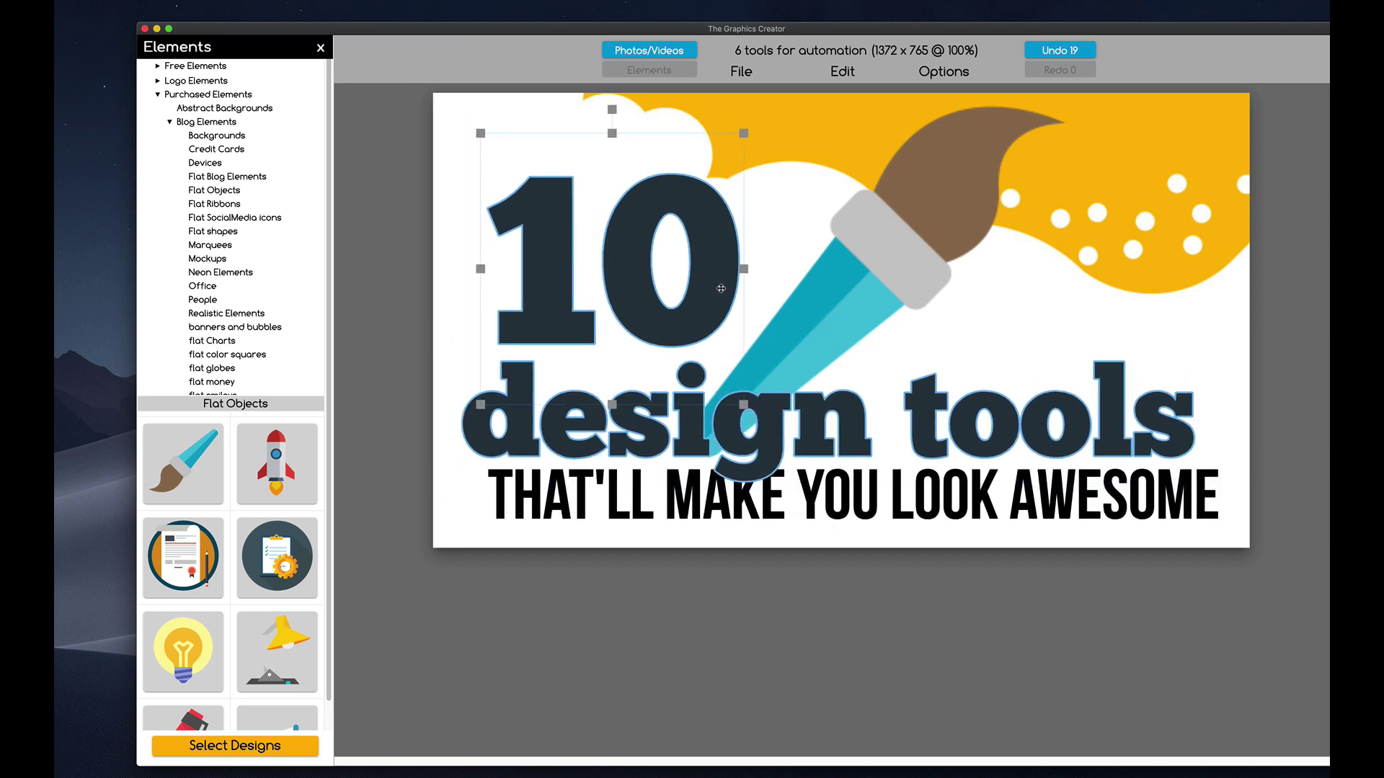
- Nudge the 10, then export the graphic as PNG '10 tools.png' into Downloads
{"action": "left_click", "coordinate": [772, 209]}
{"action": "left_click", "coordinate": [736, 70]}
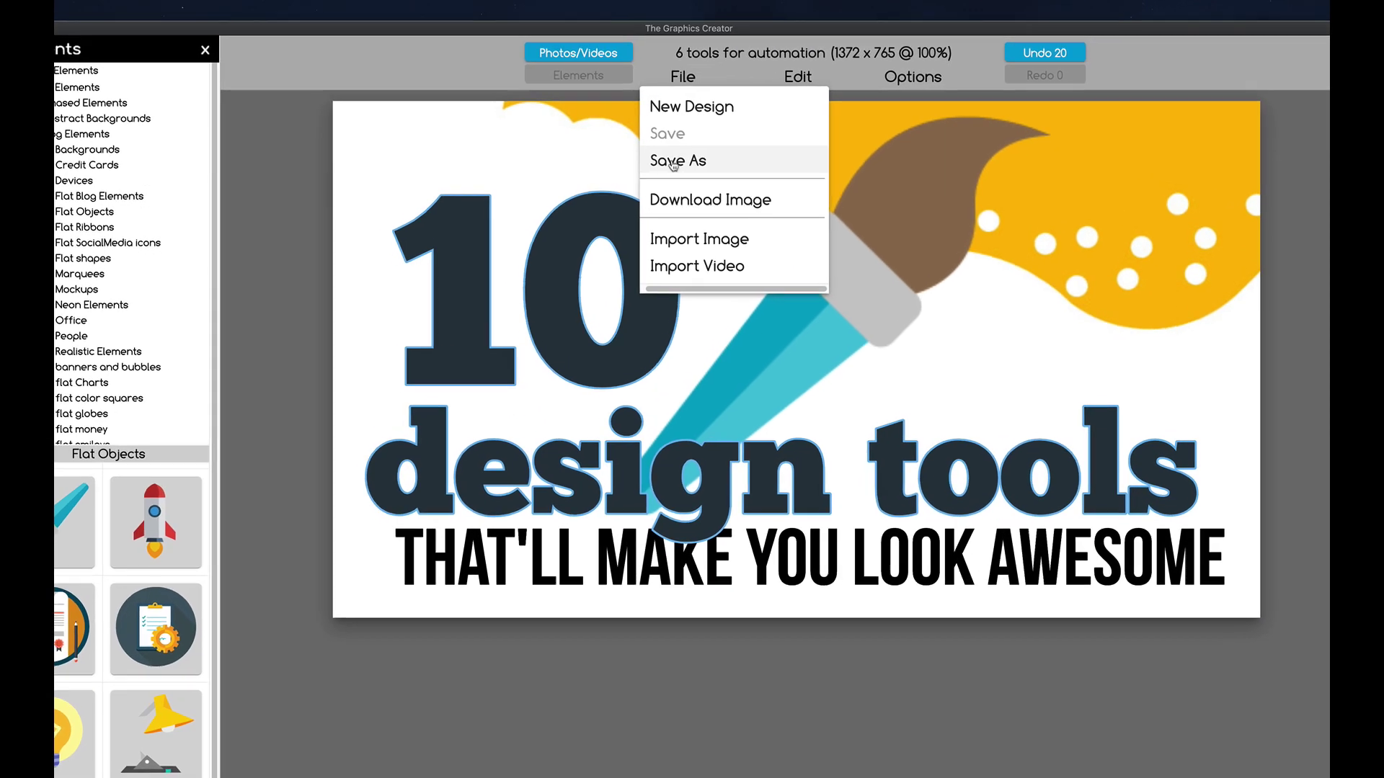
{"action": "left_click", "coordinate": [611, 224]}
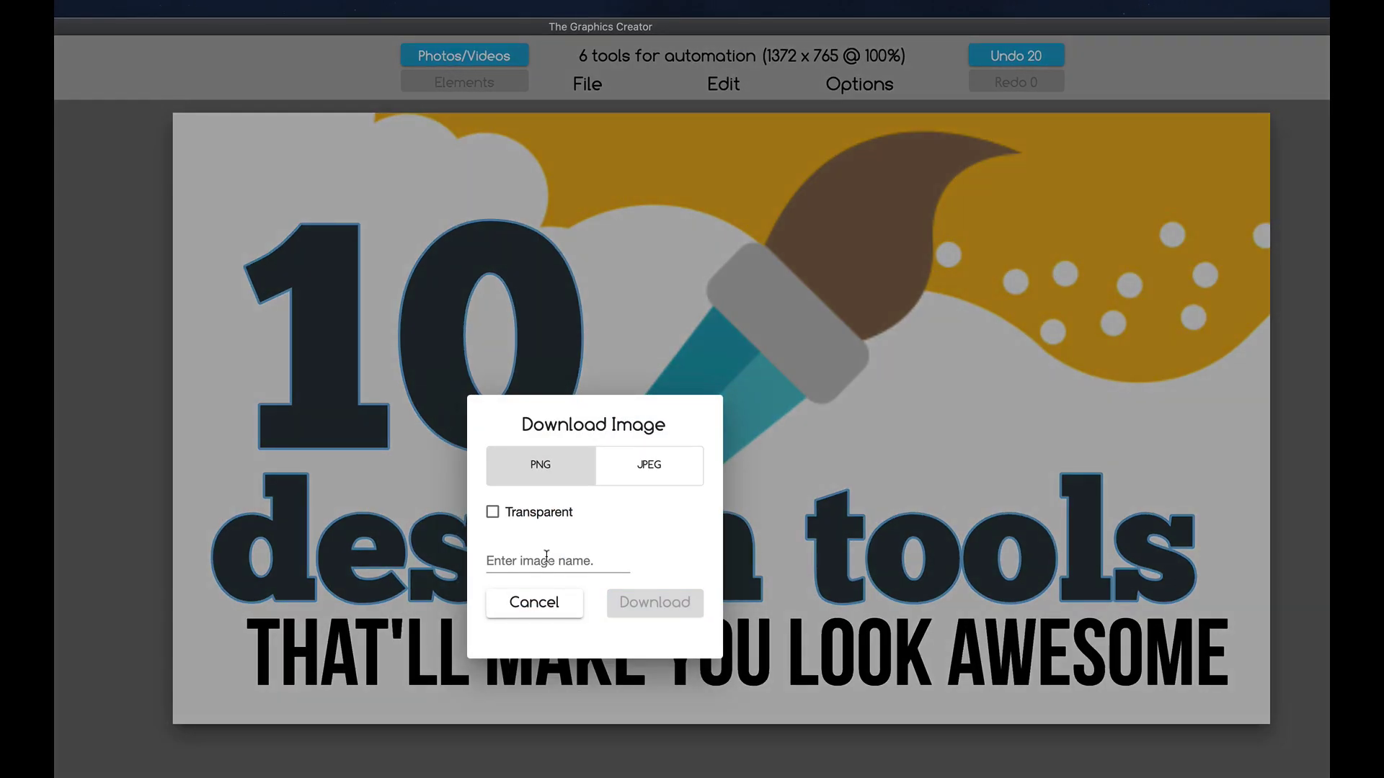
{"action": "left_click", "coordinate": [585, 533]}
{"action": "type", "text": "10 tools"}
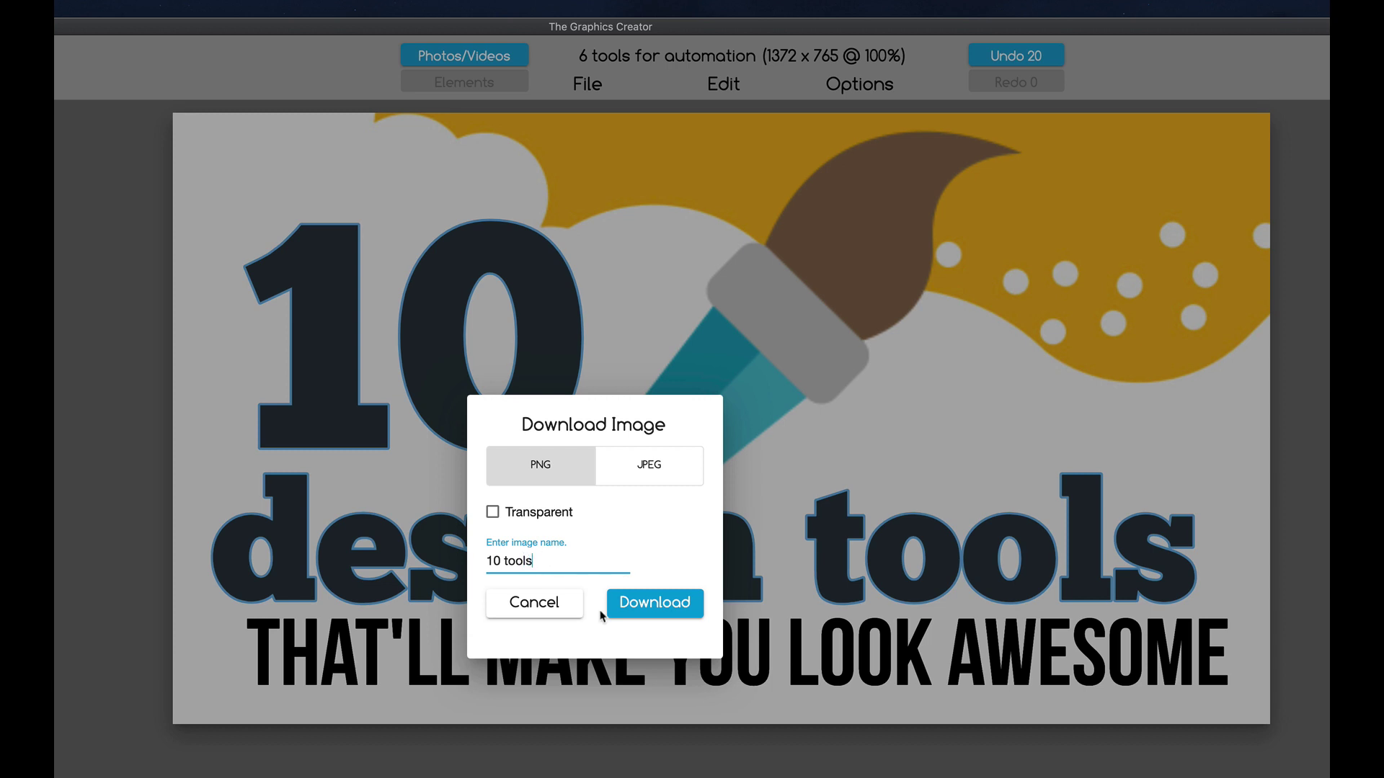
{"action": "left_click", "coordinate": [626, 604]}
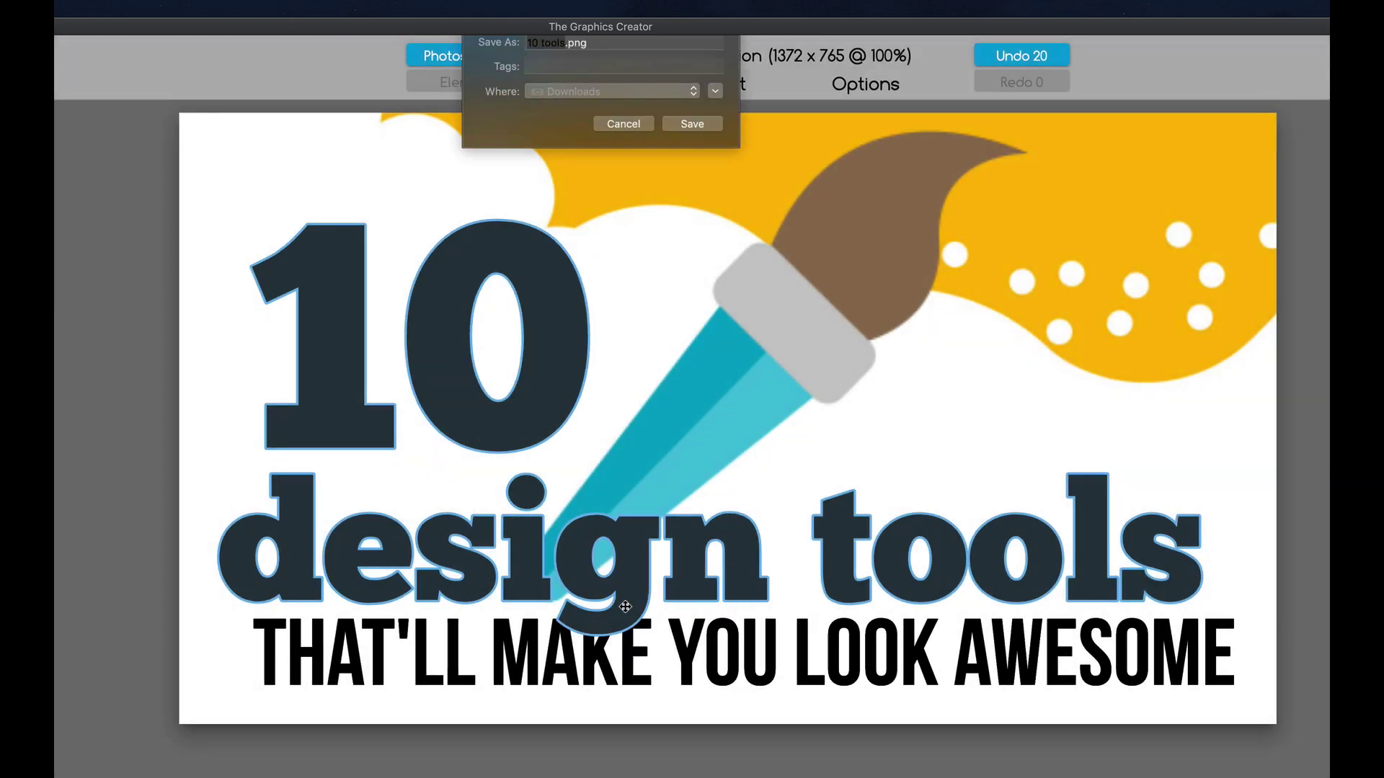
{"action": "left_click", "coordinate": [692, 138]}
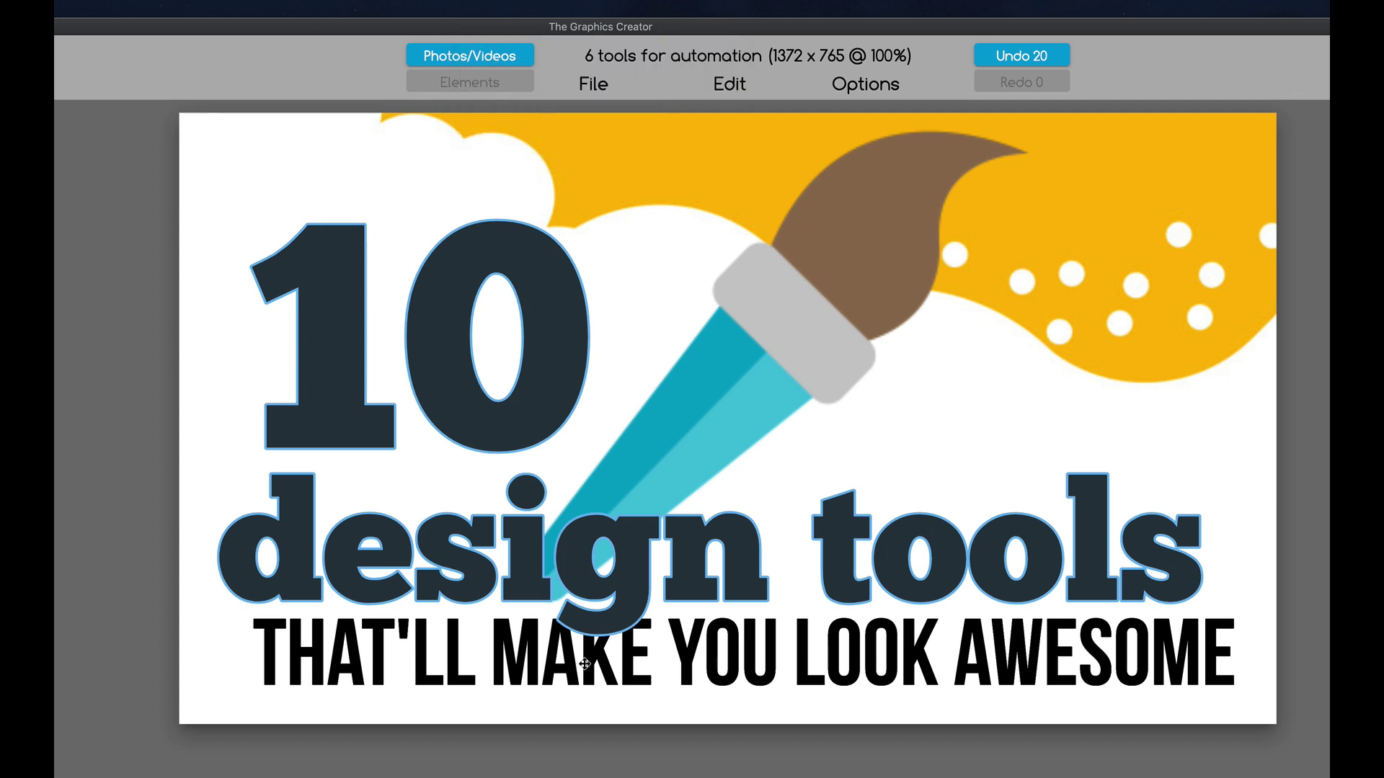
{"action": "key", "text": "super+Tab"}
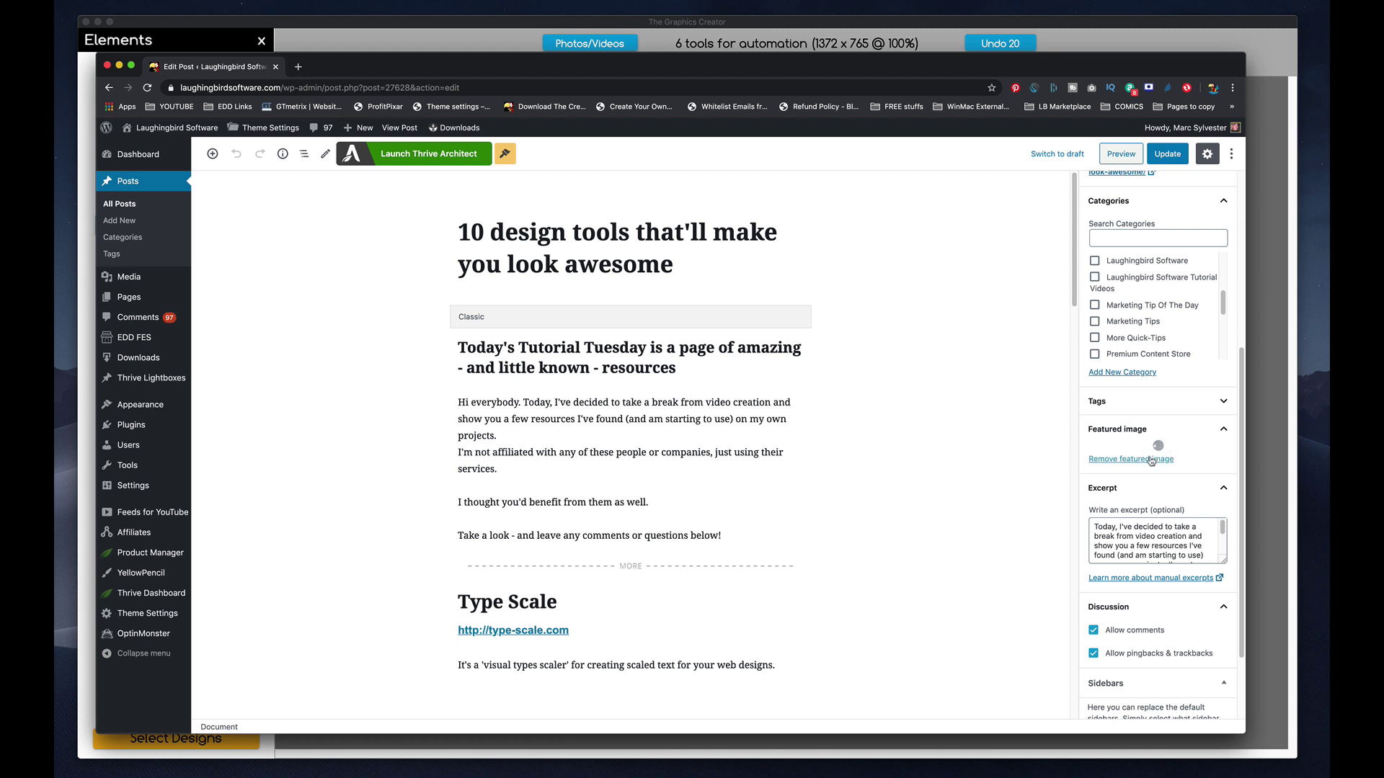
- Replace the featured image with the uploaded '10 tools.png', update the post and view it live
{"action": "left_click", "coordinate": [1151, 459]}
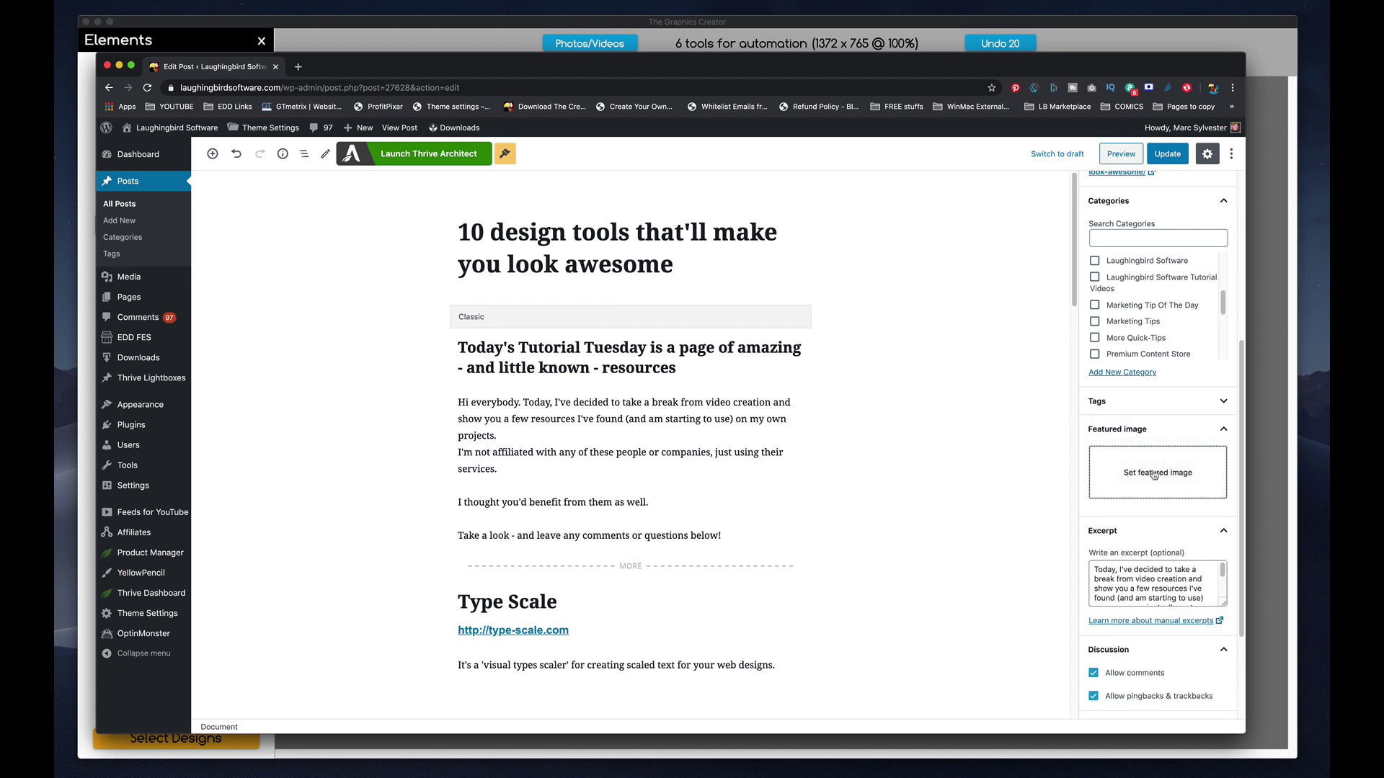
{"action": "left_click", "coordinate": [1155, 475]}
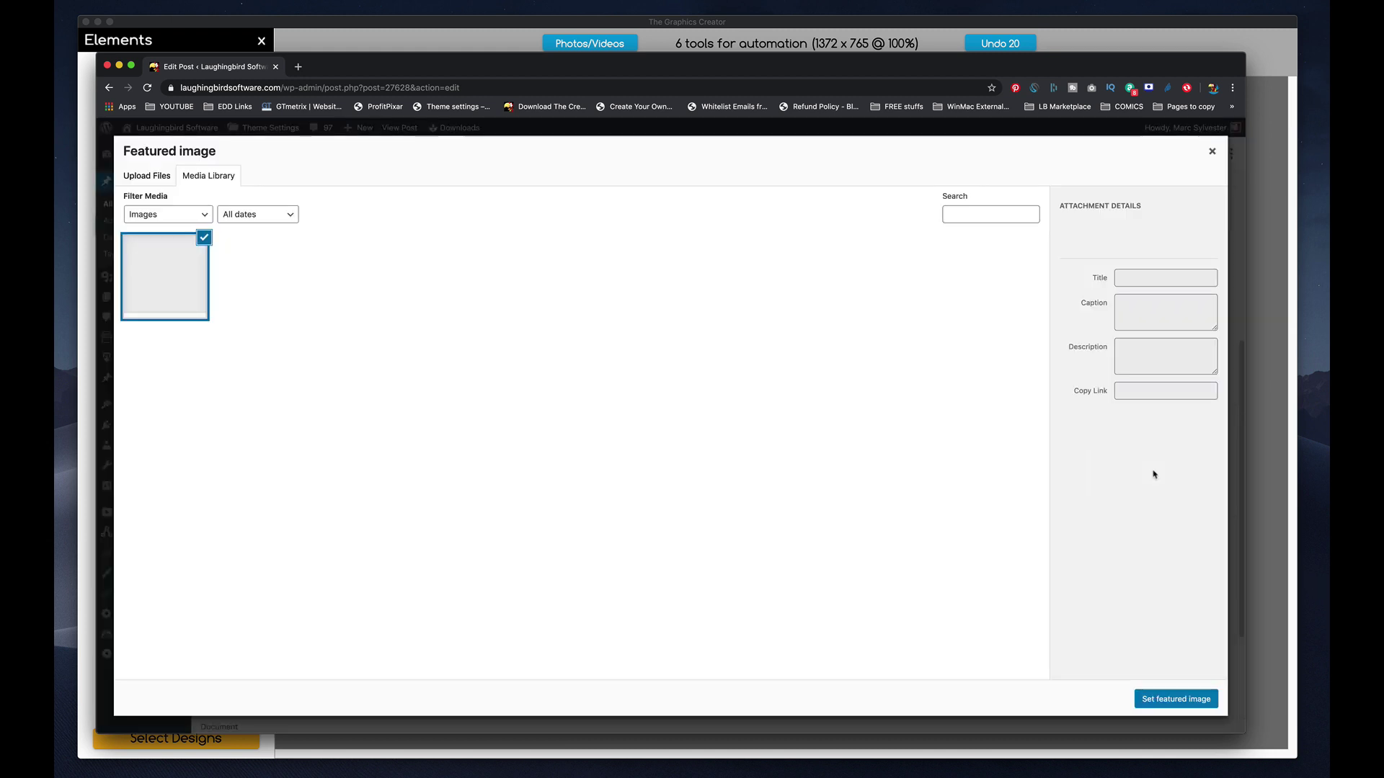
{"action": "left_click", "coordinate": [153, 179]}
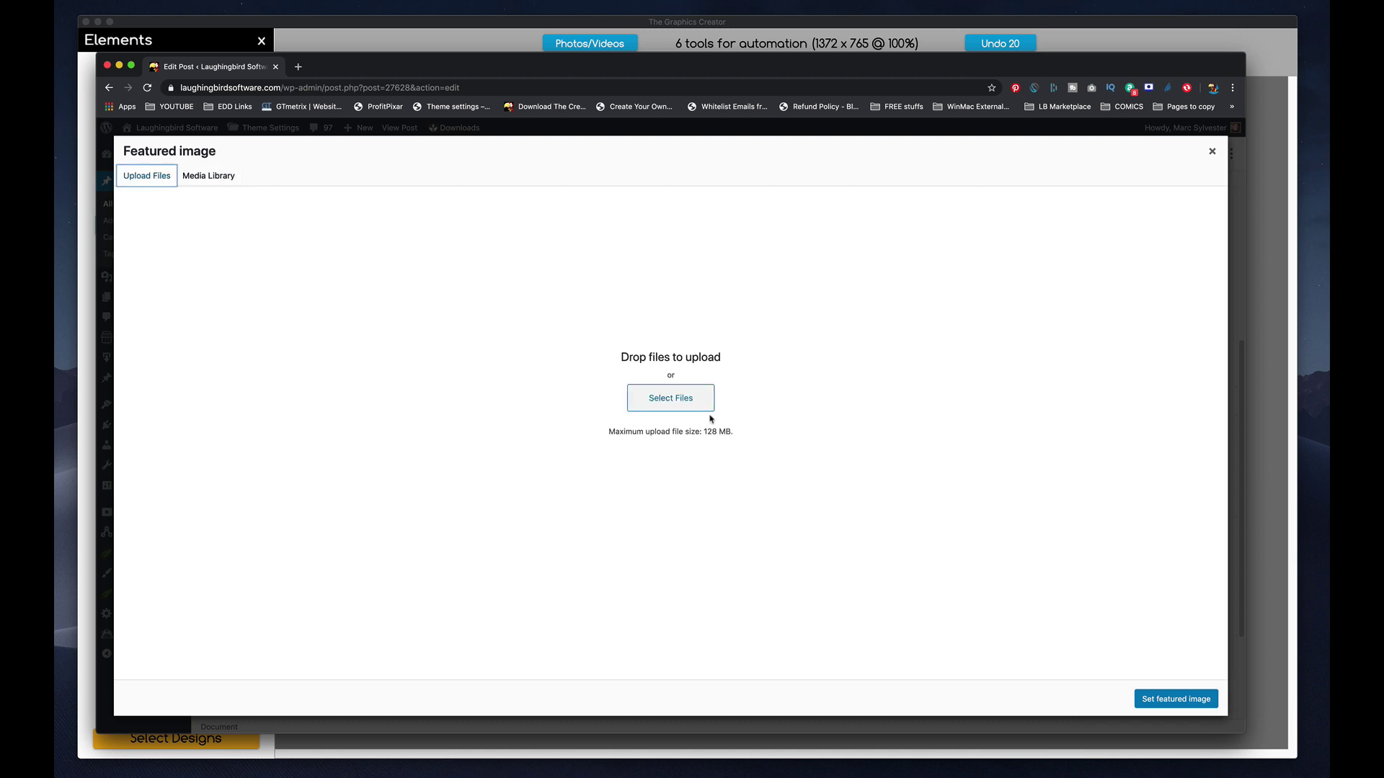
{"action": "left_click", "coordinate": [673, 406]}
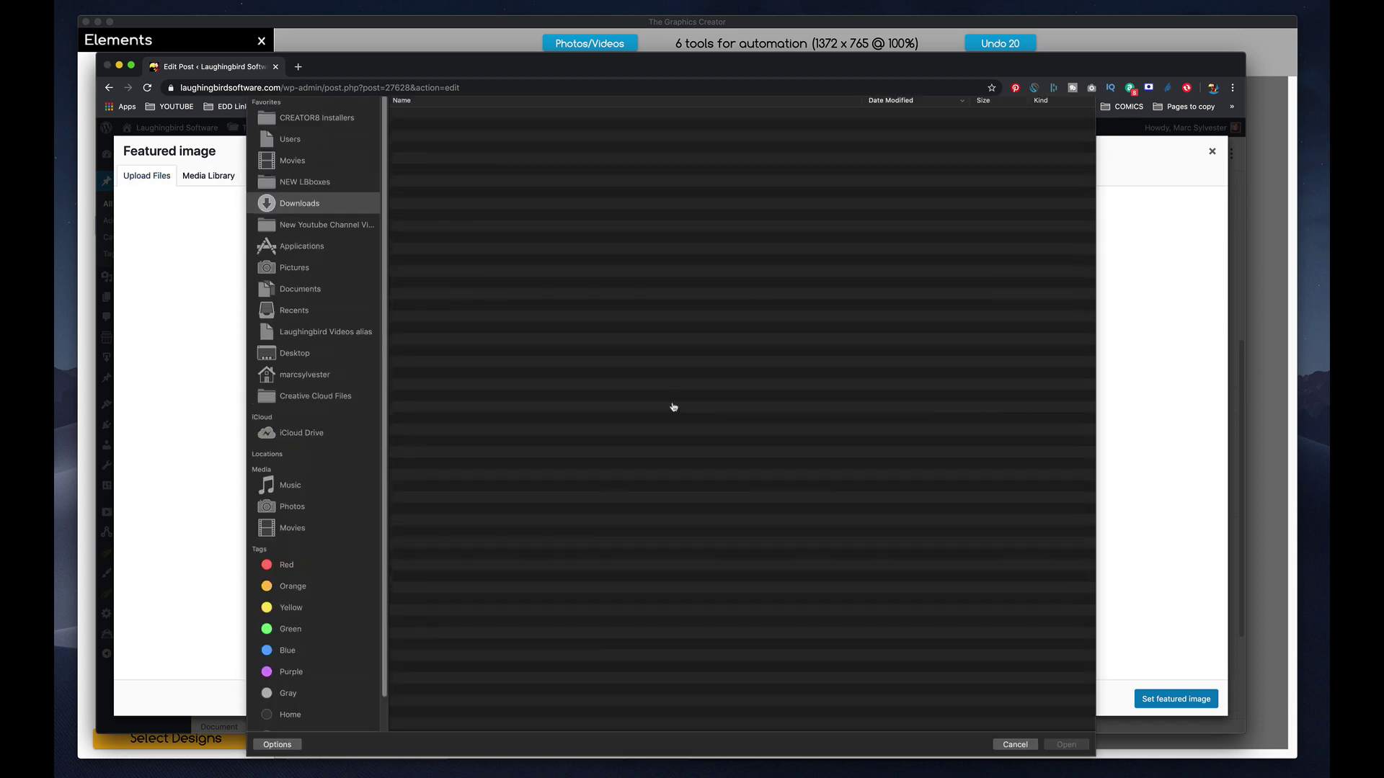
{"action": "left_click", "coordinate": [444, 144]}
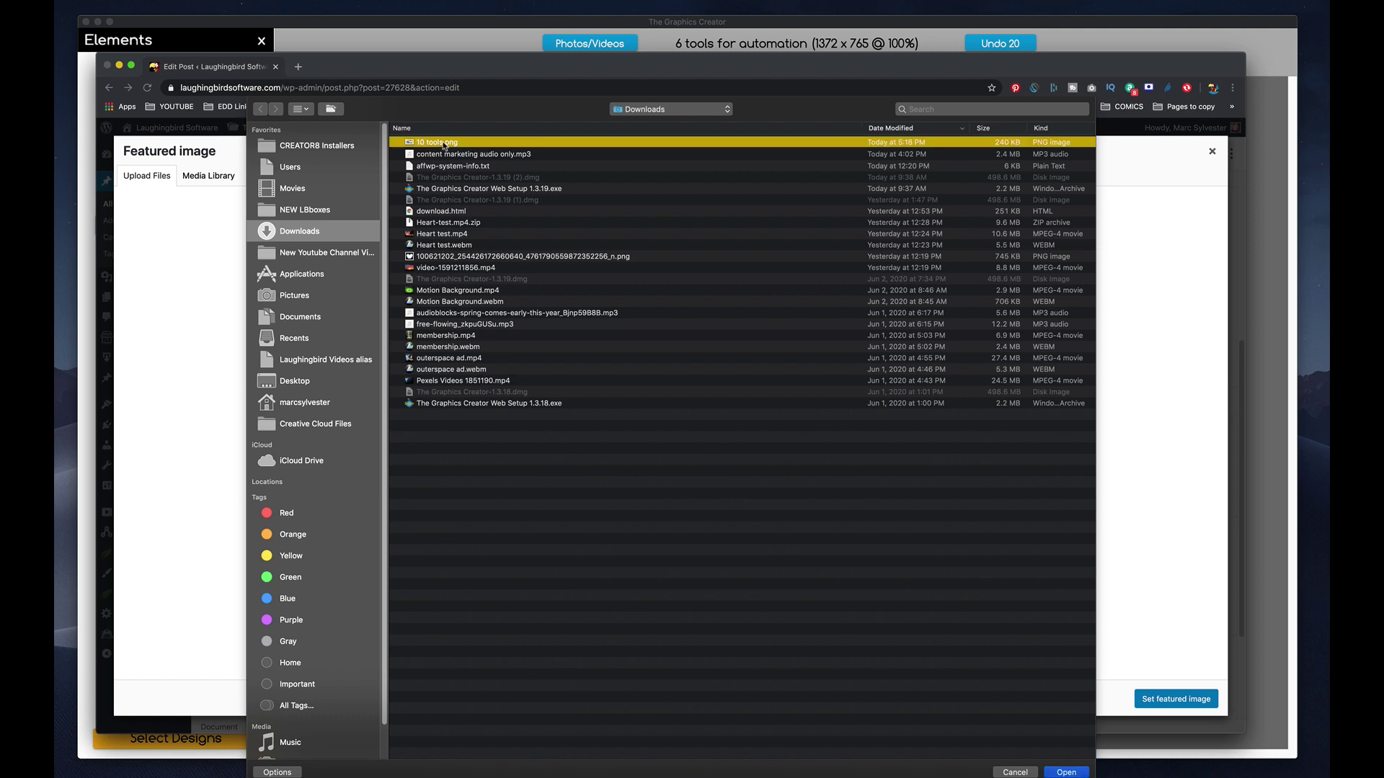
{"action": "left_click", "coordinate": [1076, 769]}
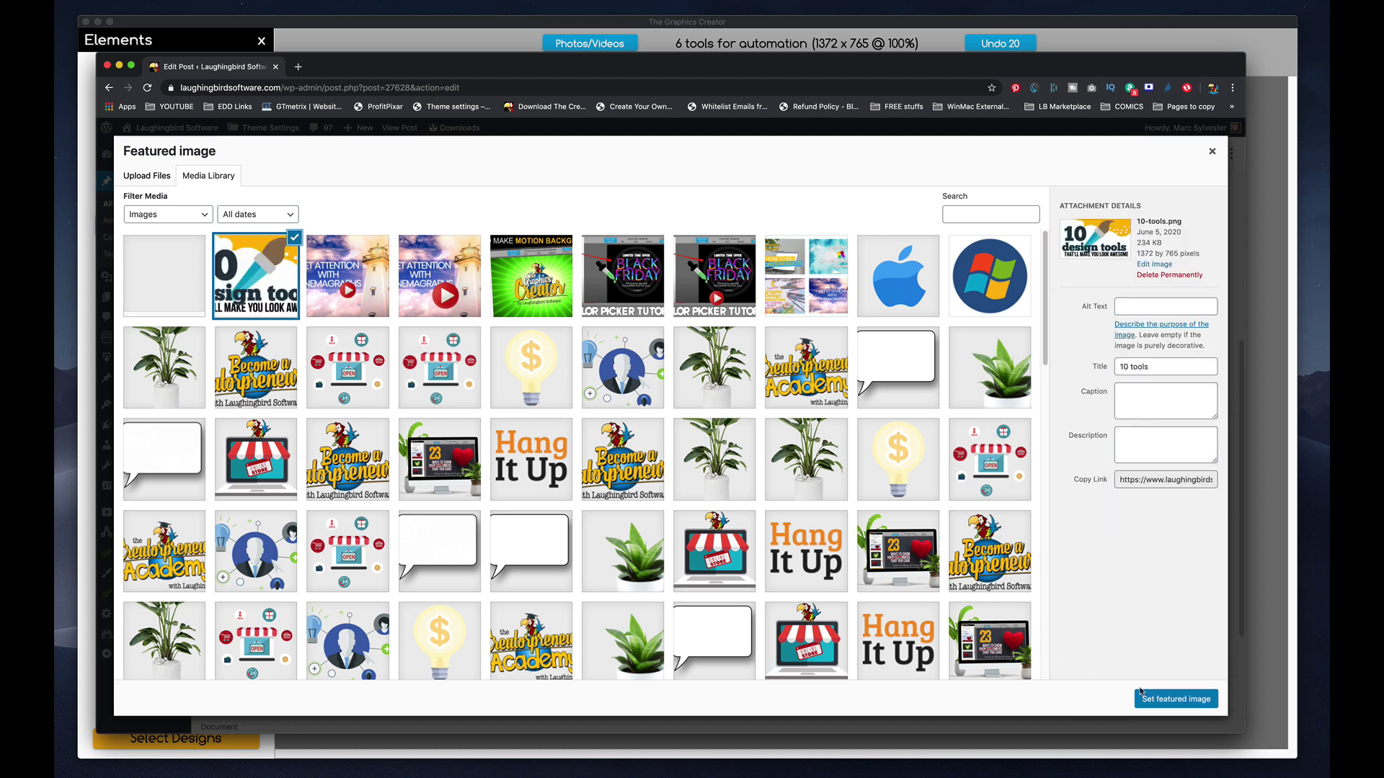
{"action": "left_click", "coordinate": [1157, 703]}
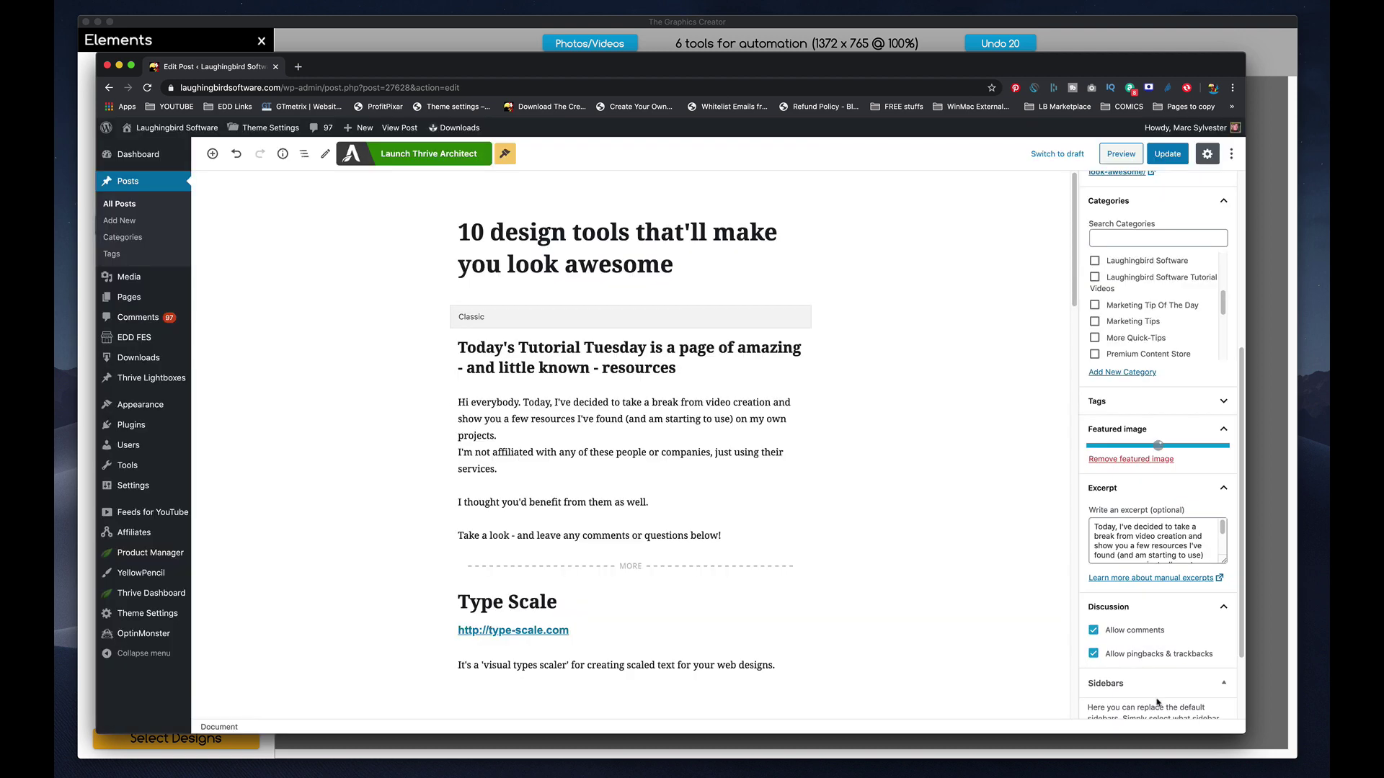
{"action": "left_click", "coordinate": [1167, 154]}
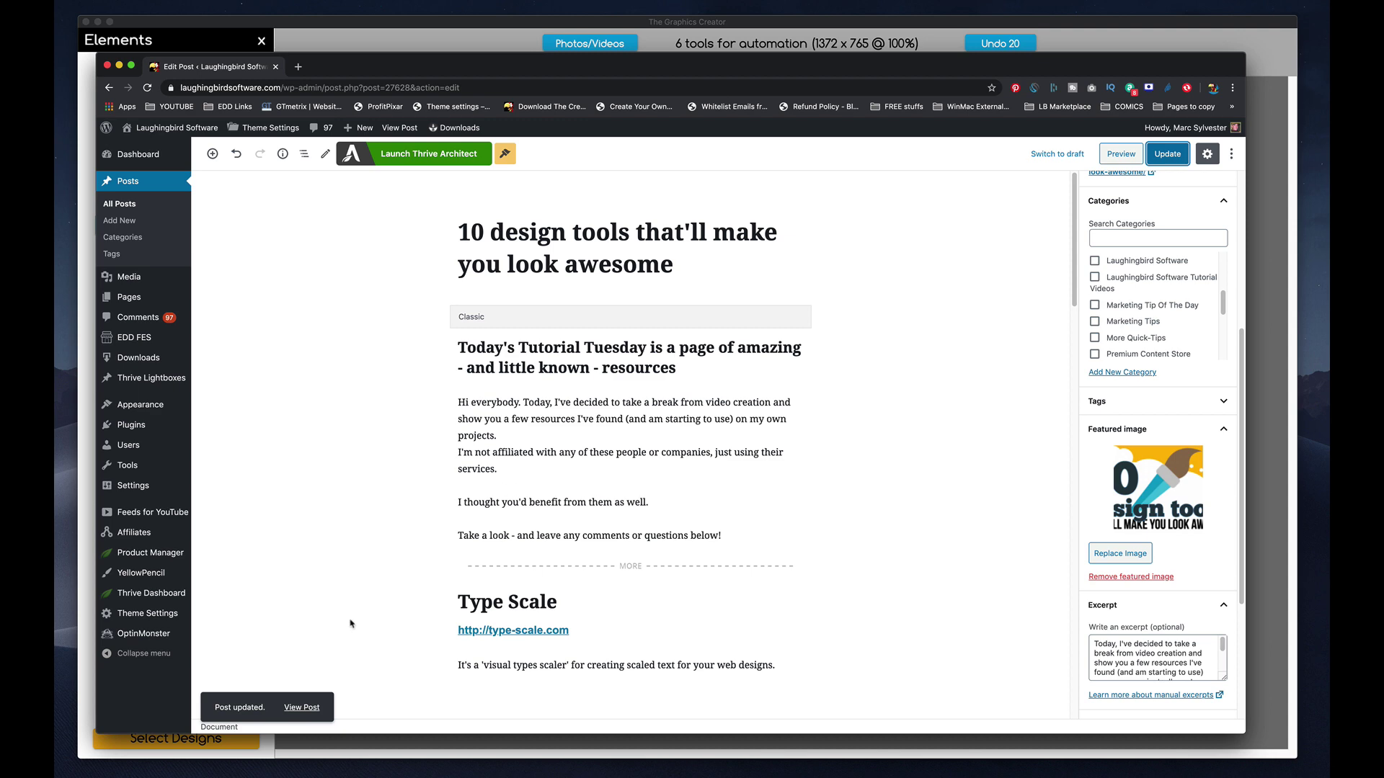
{"action": "left_click", "coordinate": [301, 707]}
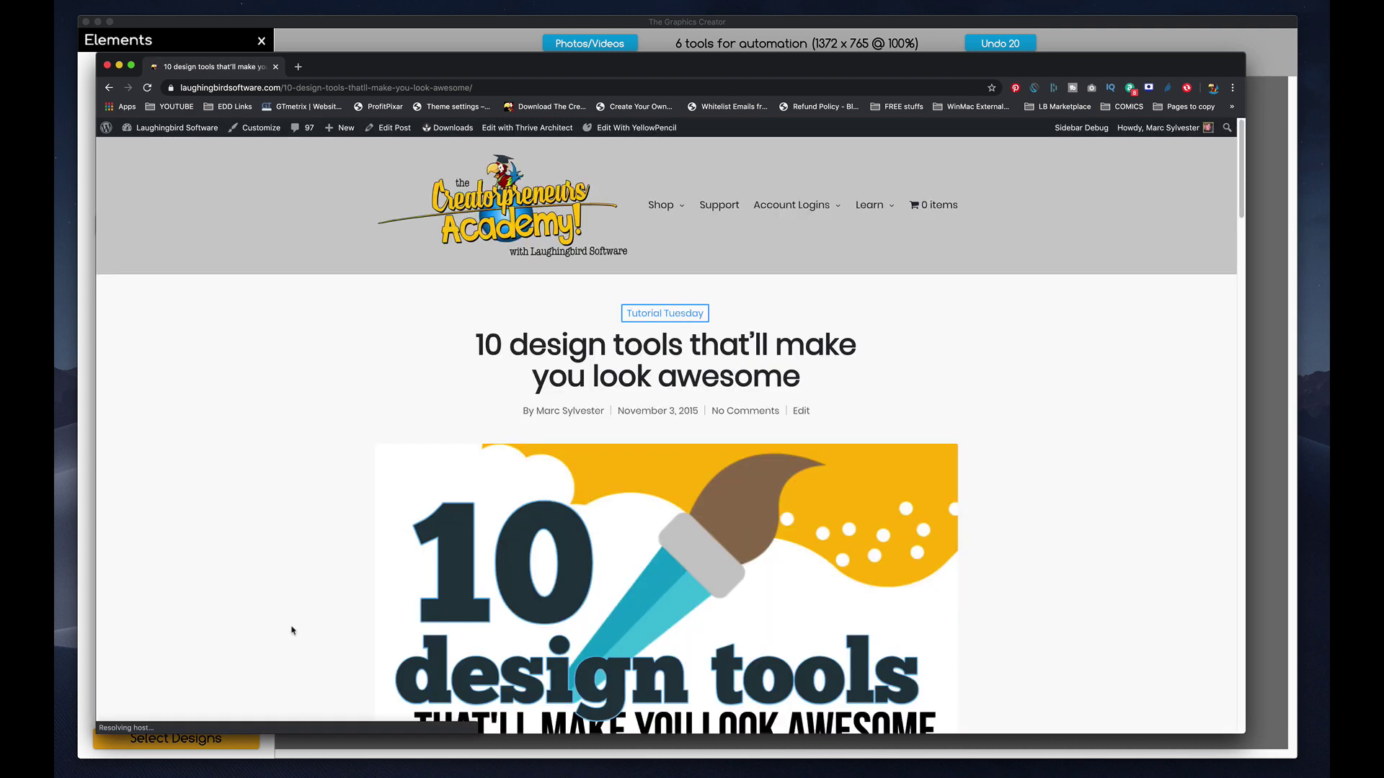
- Page through the blog listing to locate the 'How to Share Content on Social Media' post
{"action": "scroll", "coordinate": [292, 630], "scroll_direction": "down", "scroll_amount": 3}
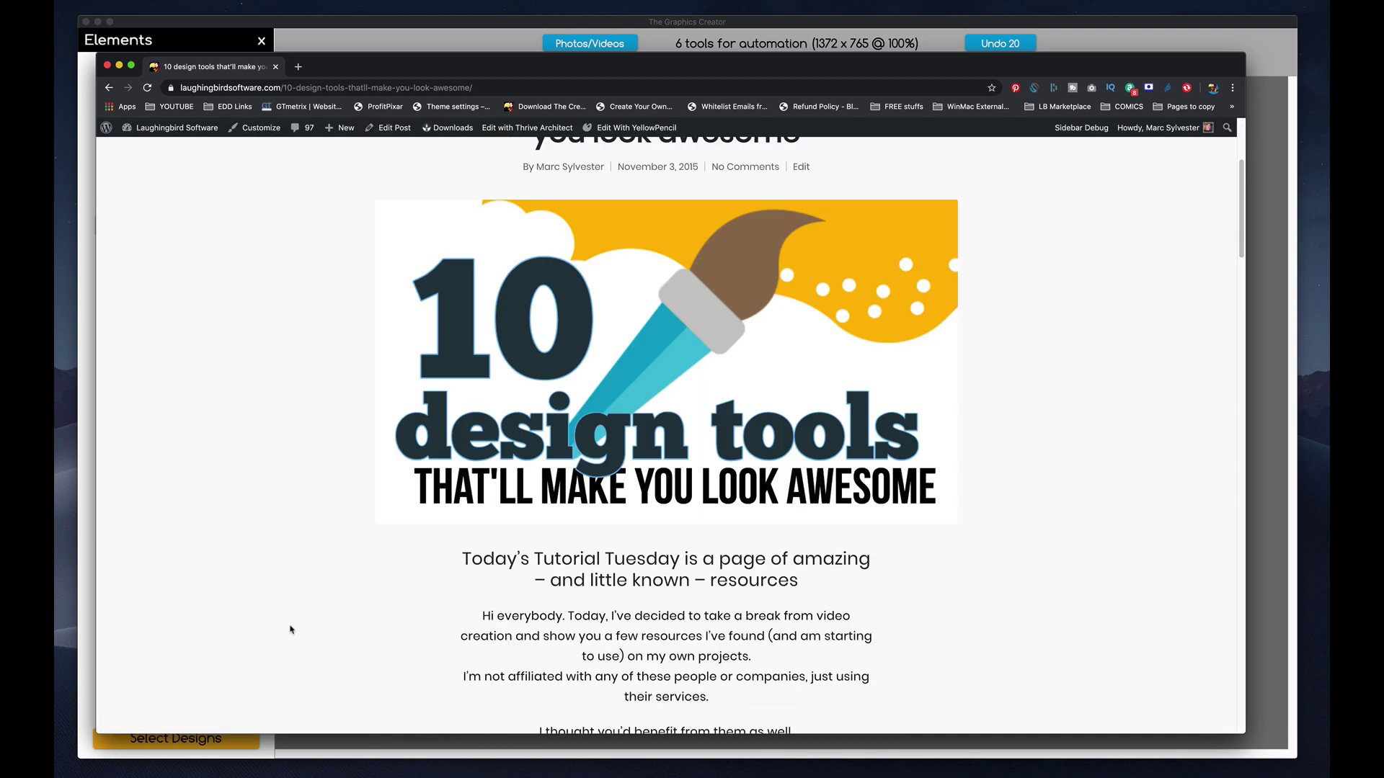
{"action": "scroll", "coordinate": [716, 614], "scroll_direction": "up", "scroll_amount": 2}
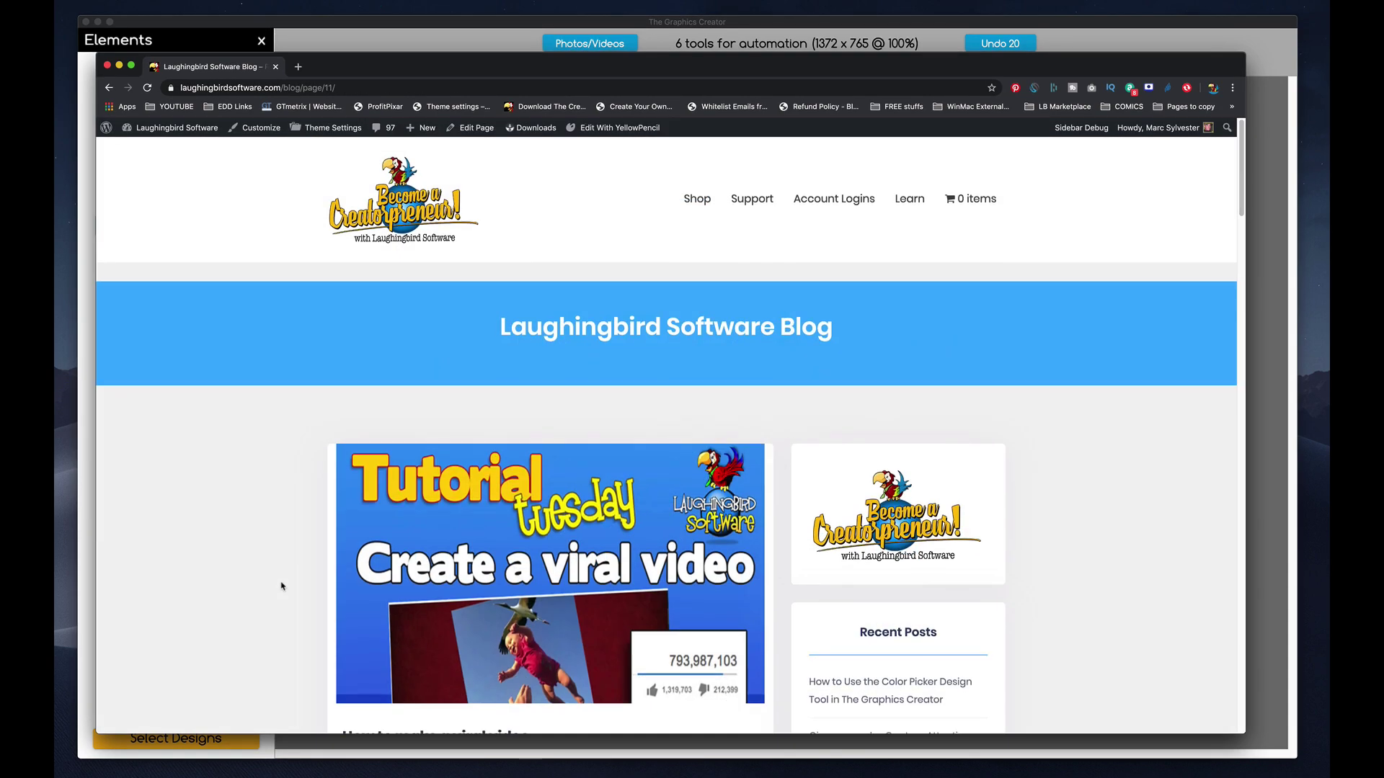
{"action": "scroll", "coordinate": [281, 584], "scroll_direction": "down", "scroll_amount": 7}
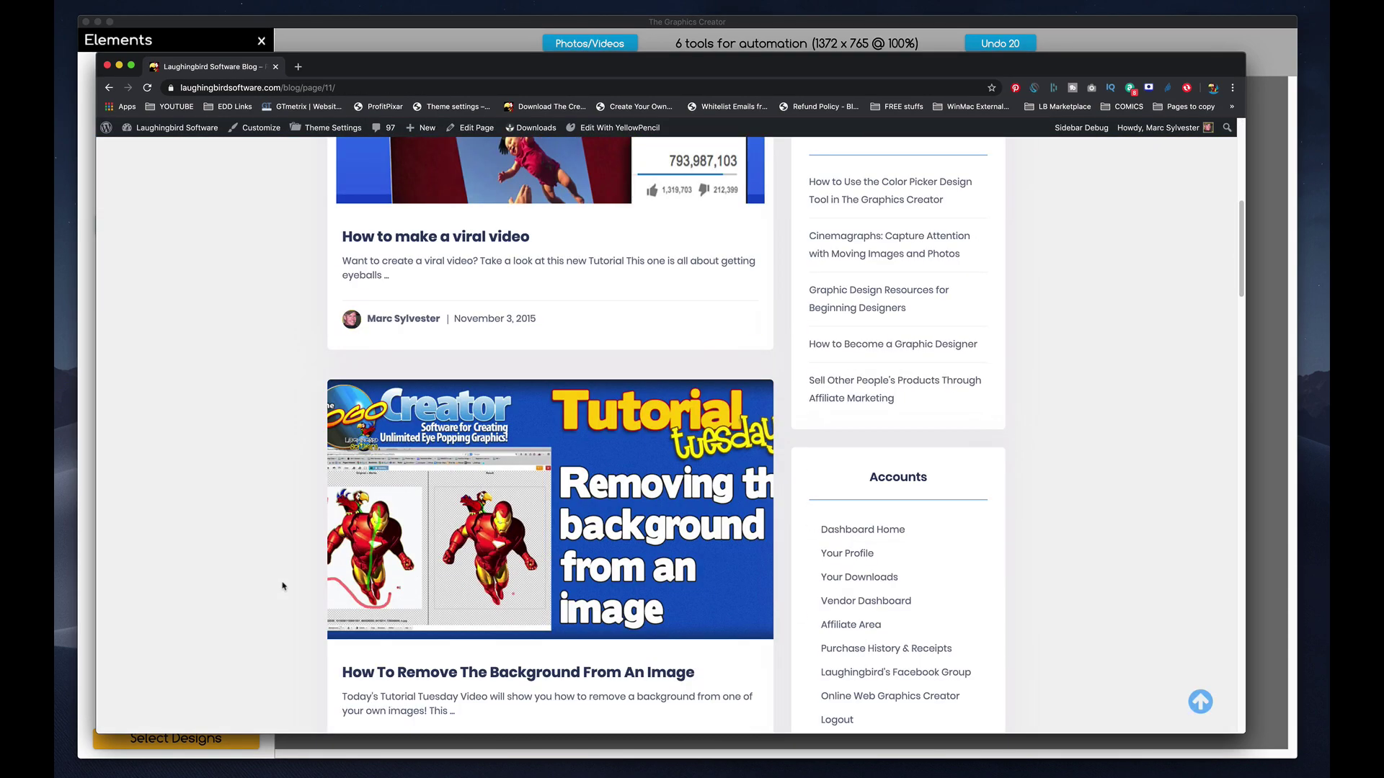
{"action": "scroll", "coordinate": [283, 586], "scroll_direction": "down", "scroll_amount": 20}
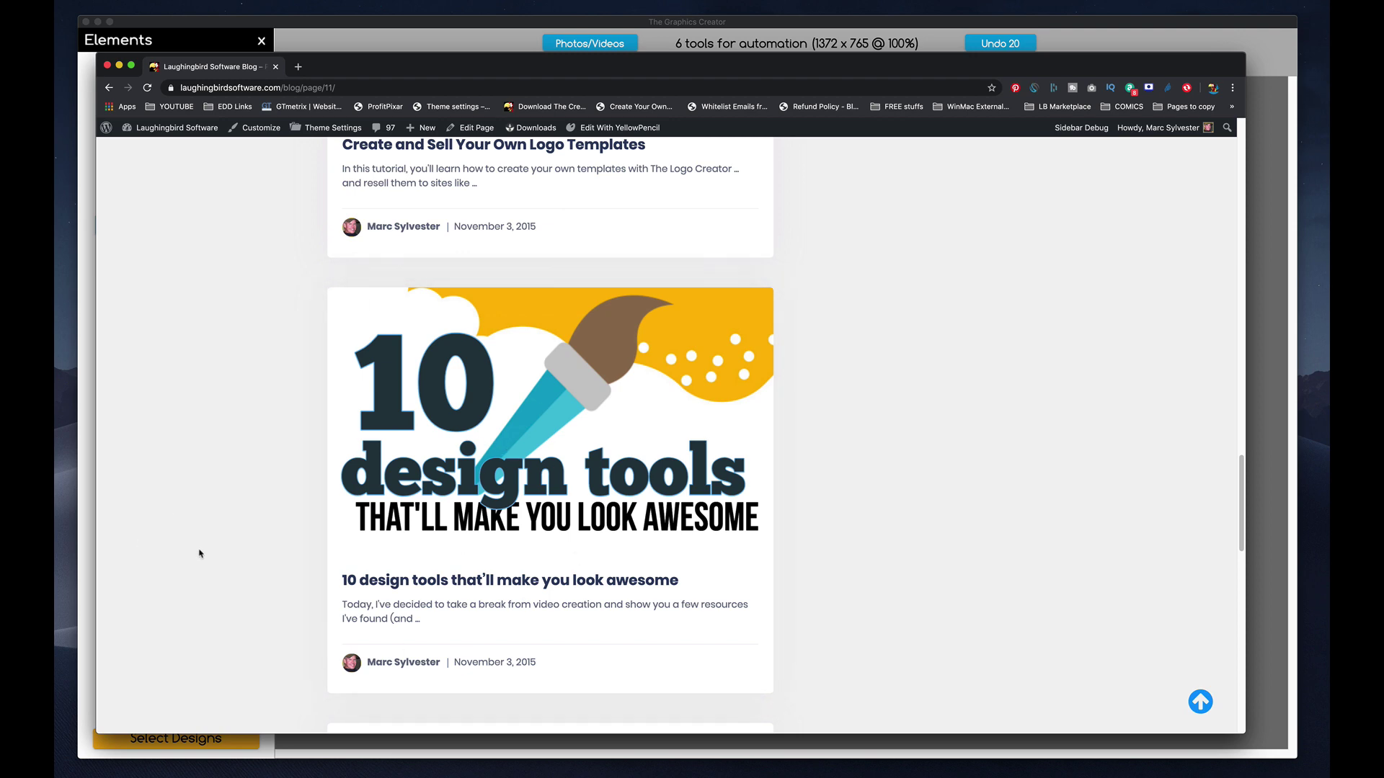
{"action": "scroll", "coordinate": [225, 558], "scroll_direction": "down", "scroll_amount": 15}
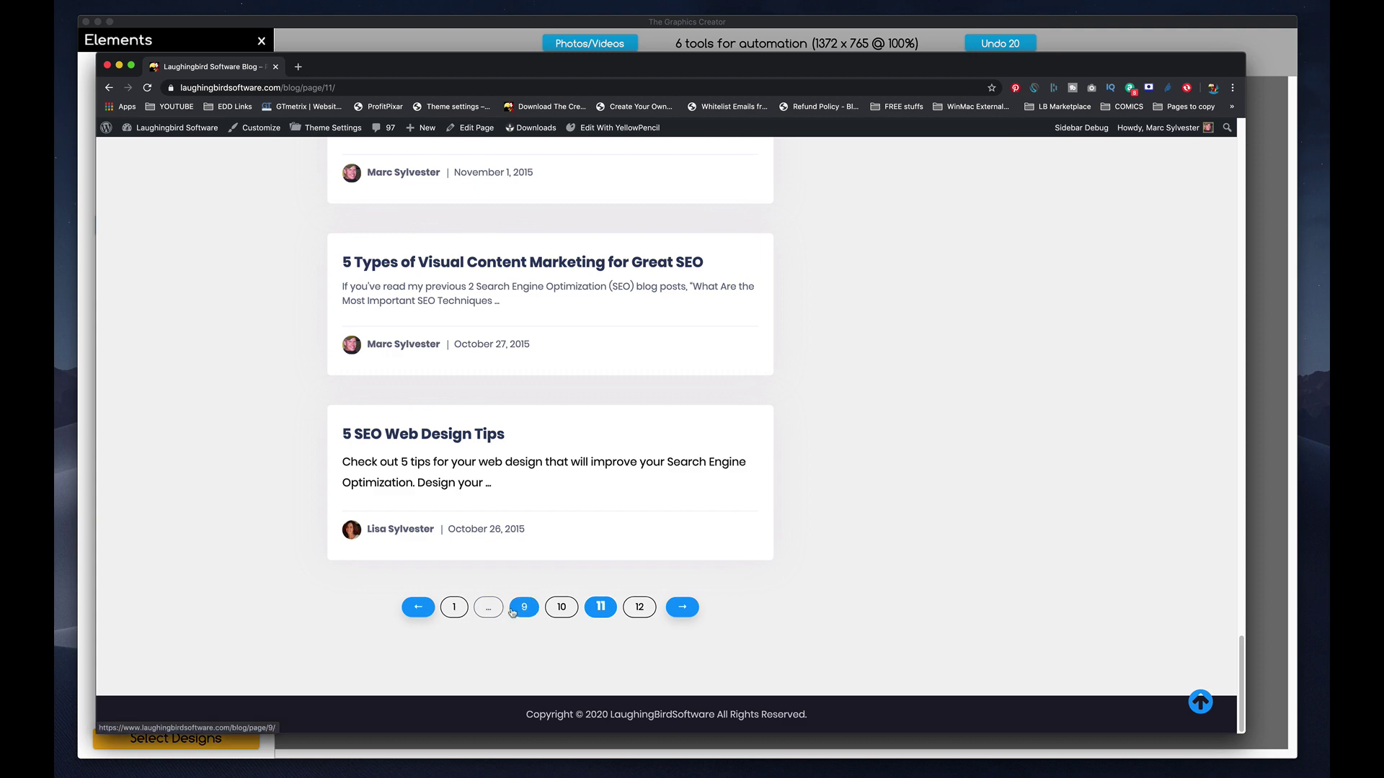
{"action": "left_click", "coordinate": [514, 611]}
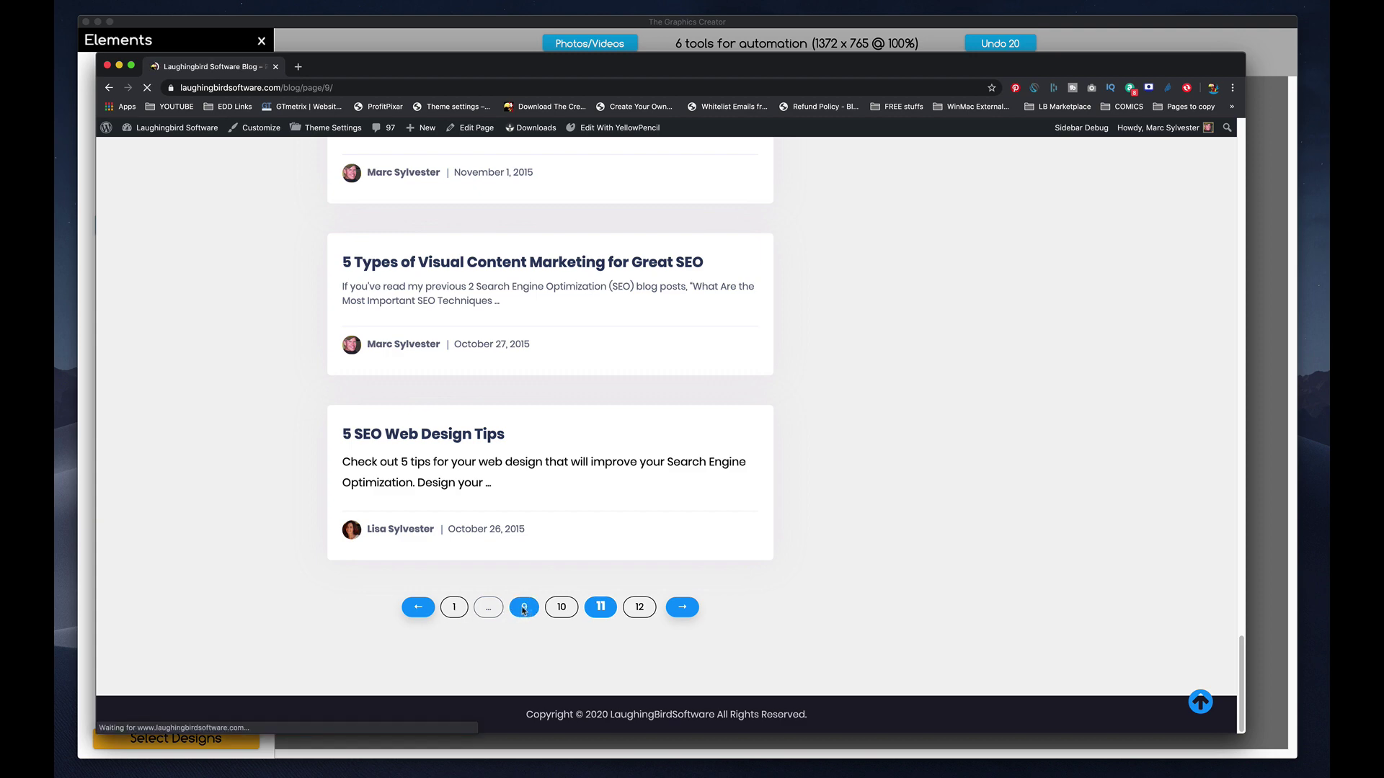
{"action": "scroll", "coordinate": [519, 588], "scroll_direction": "down", "scroll_amount": 15}
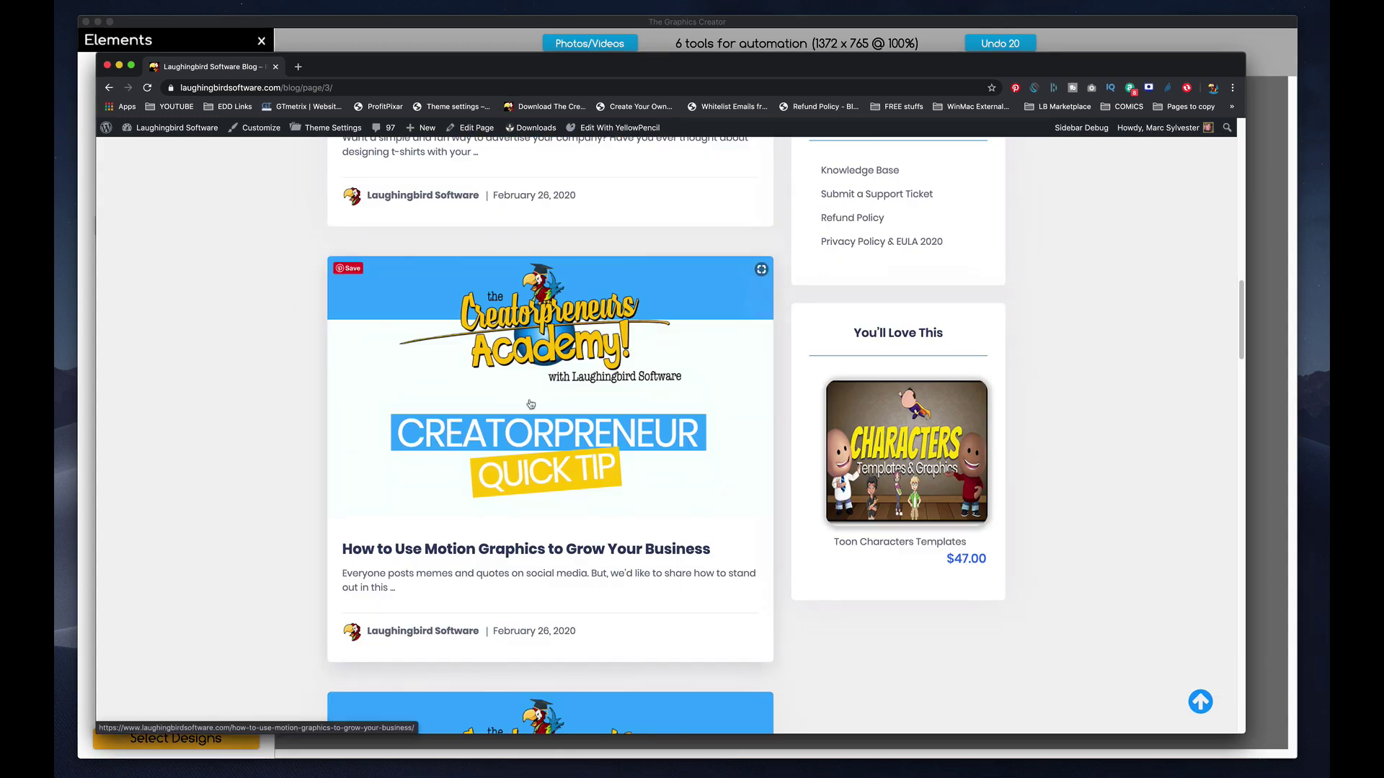
{"action": "scroll", "coordinate": [546, 369], "scroll_direction": "down", "scroll_amount": 5}
{"action": "scroll", "coordinate": [536, 482], "scroll_direction": "down", "scroll_amount": 2}
{"action": "scroll", "coordinate": [536, 483], "scroll_direction": "down", "scroll_amount": 5}
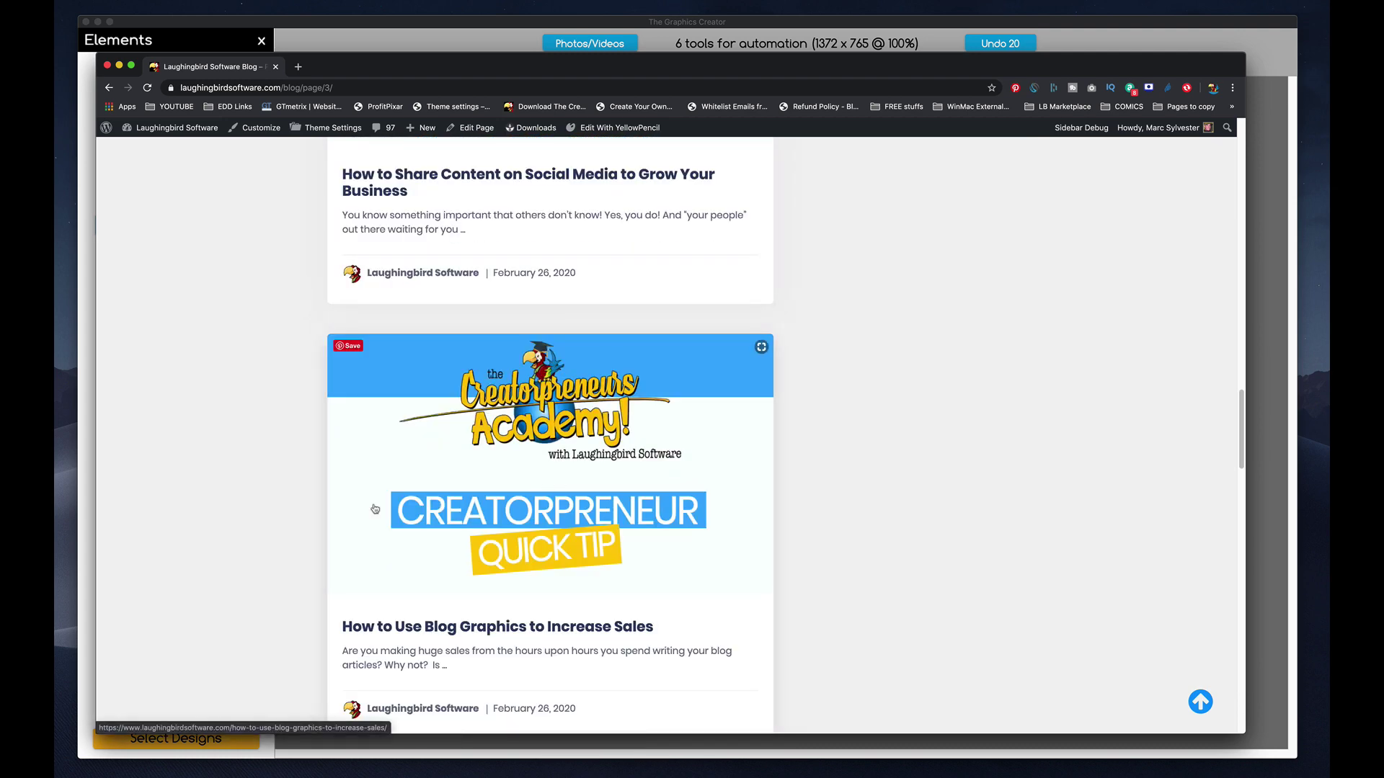
{"action": "scroll", "coordinate": [373, 567], "scroll_direction": "up", "scroll_amount": 2}
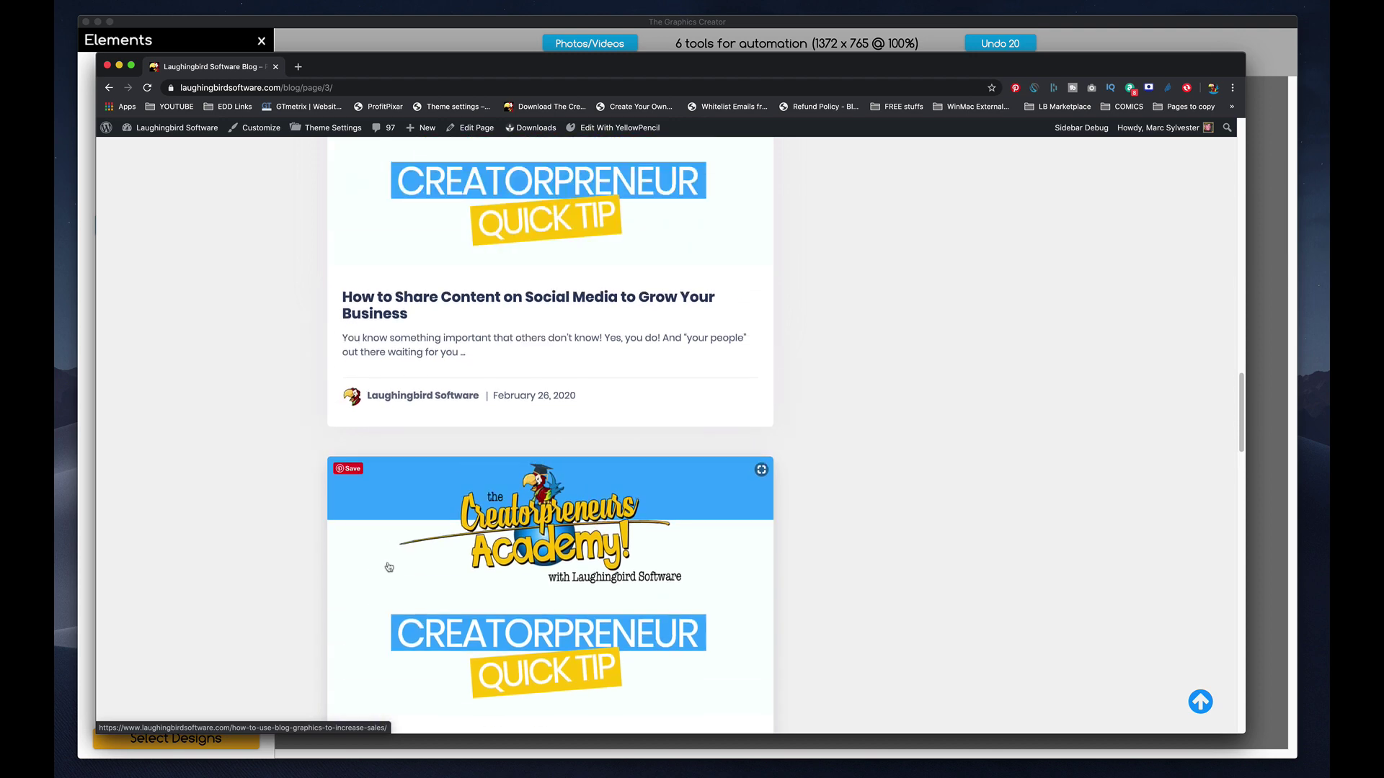
{"action": "scroll", "coordinate": [461, 574], "scroll_direction": "up", "scroll_amount": 1}
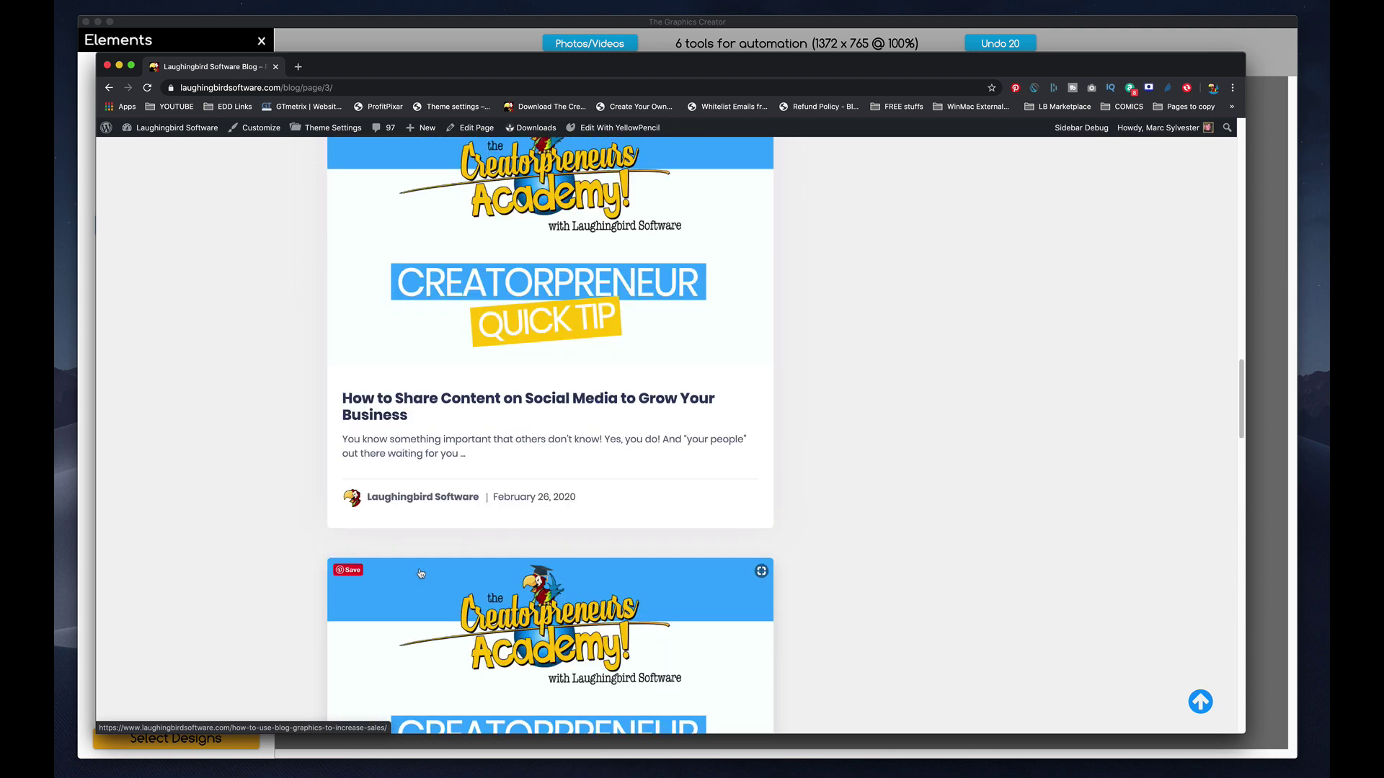
{"action": "scroll", "coordinate": [421, 573], "scroll_direction": "up", "scroll_amount": 1}
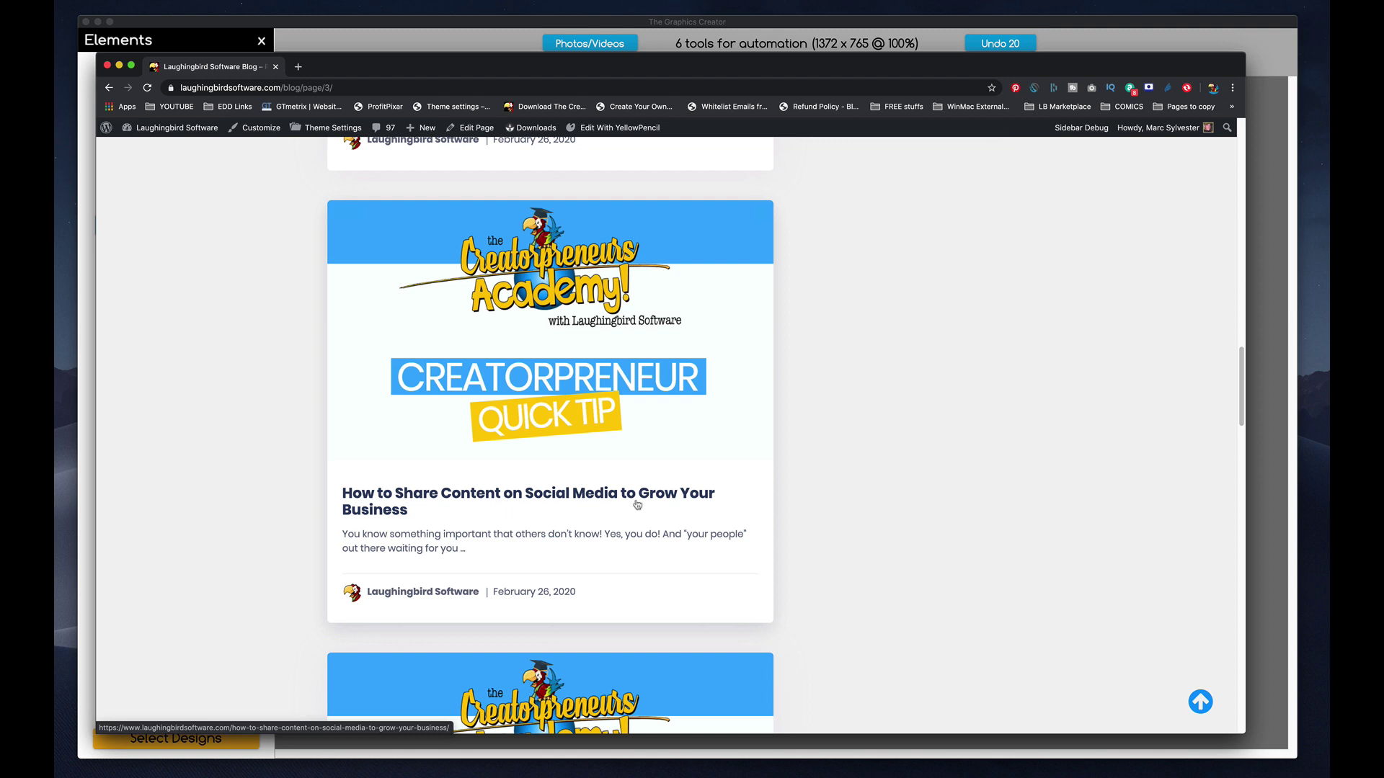
- Open the 'How to Share Content on Social Media to Grow Your Business' post in the WordPress editor
{"action": "left_click", "coordinate": [576, 368]}
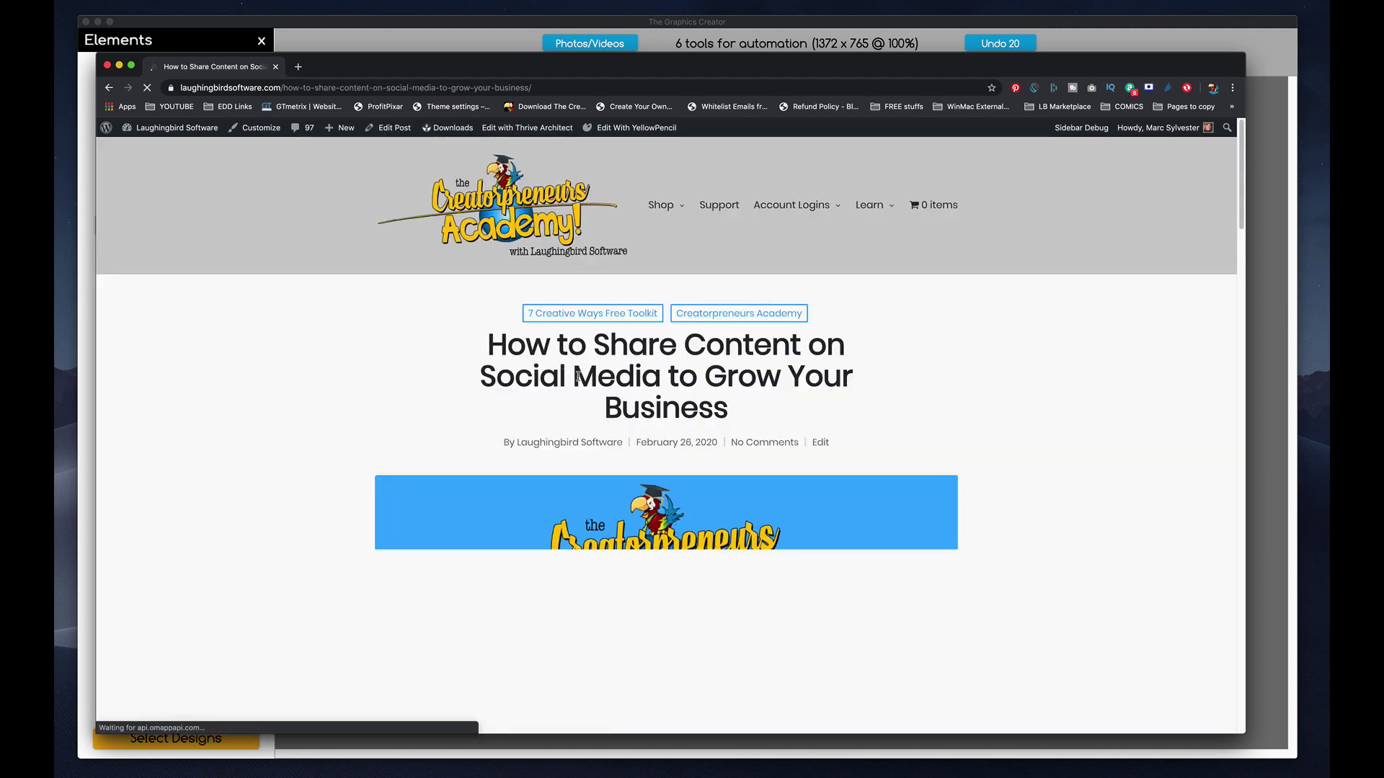
{"action": "scroll", "coordinate": [592, 391], "scroll_direction": "down", "scroll_amount": 5}
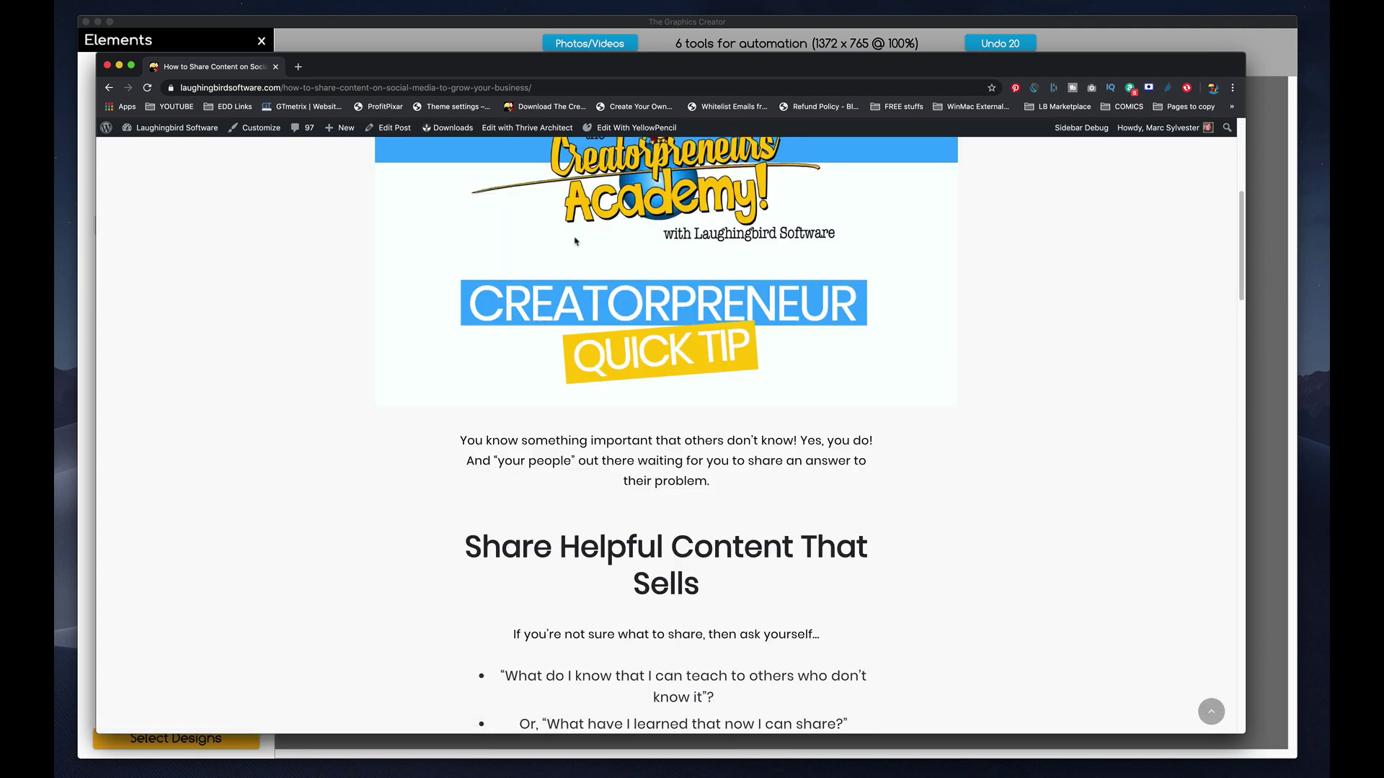
{"action": "left_click", "coordinate": [394, 130]}
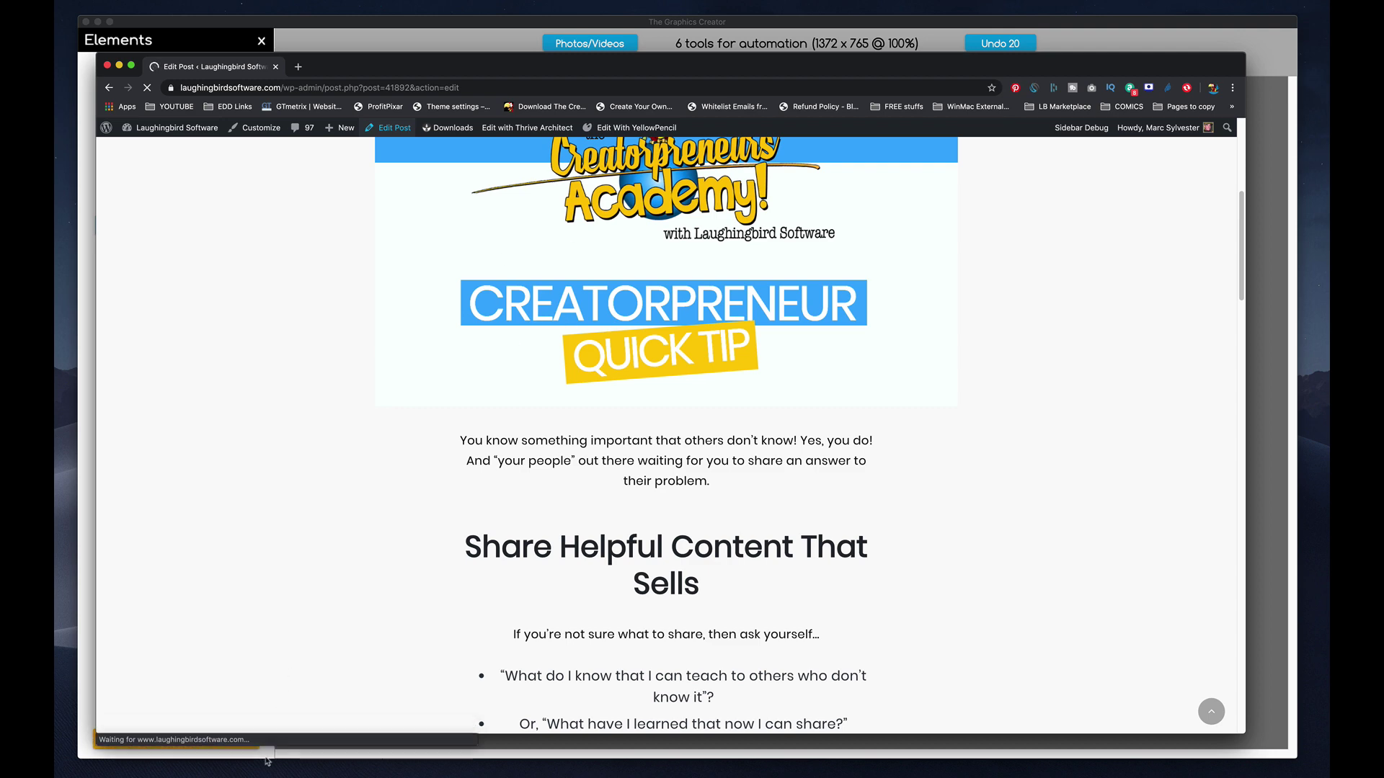
- Leave the current 10 design tools graphic and discard its unsaved changes
{"action": "left_click", "coordinate": [313, 754]}
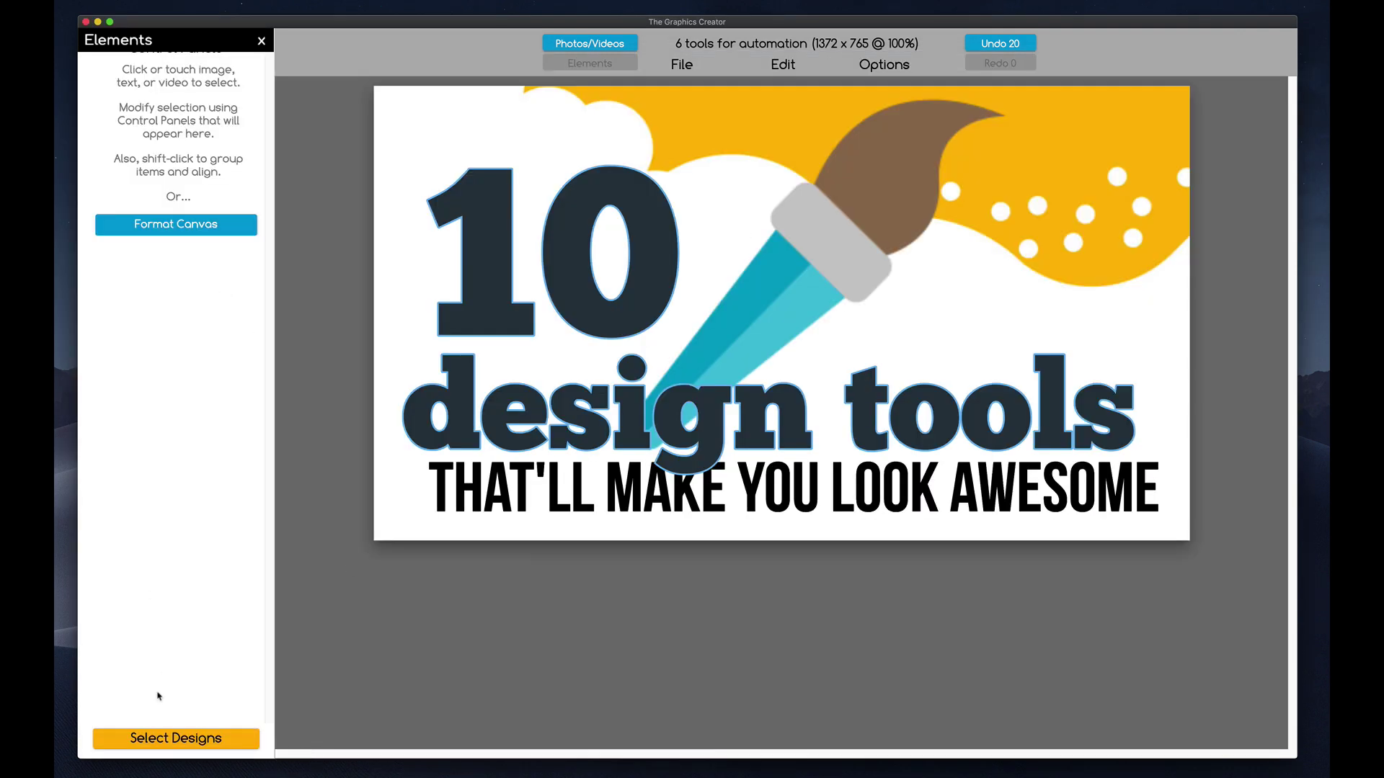
{"action": "left_click", "coordinate": [179, 740]}
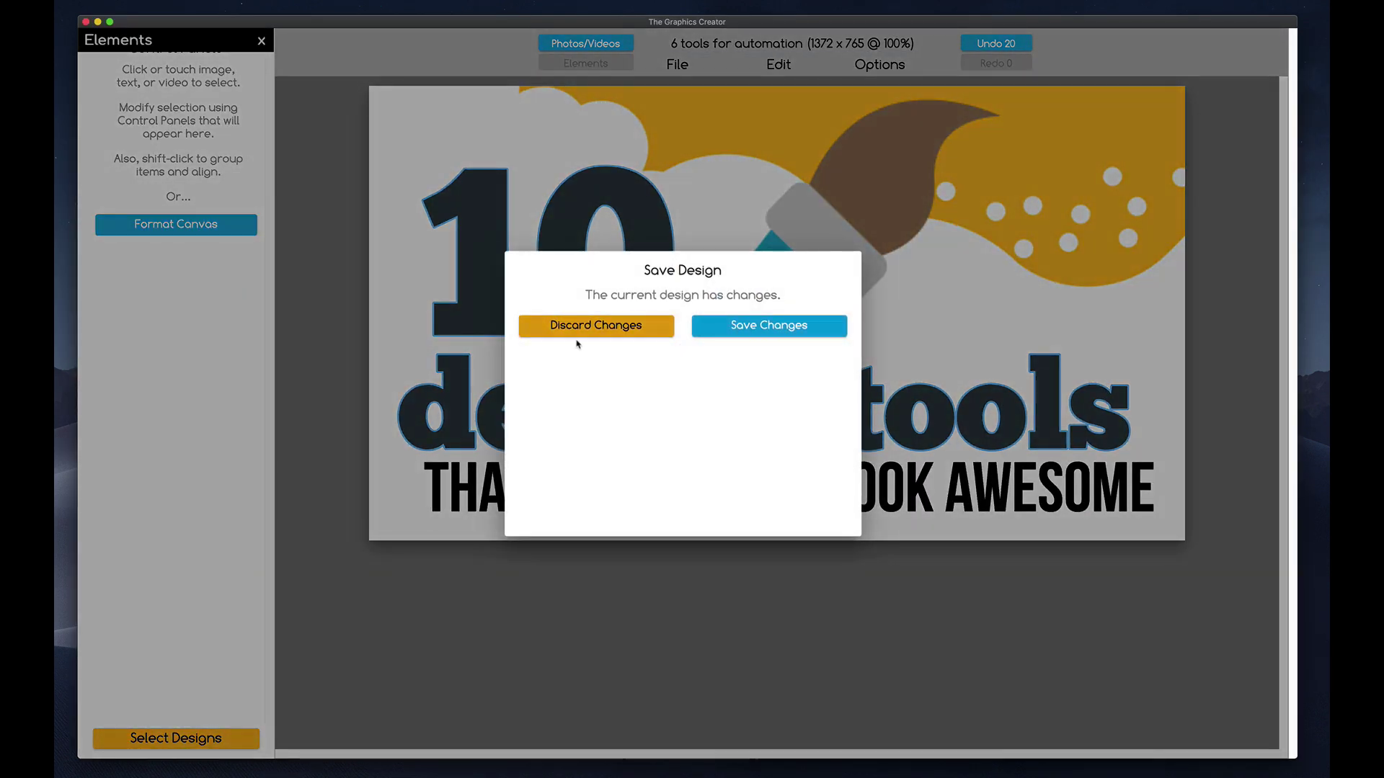
{"action": "left_click", "coordinate": [580, 328]}
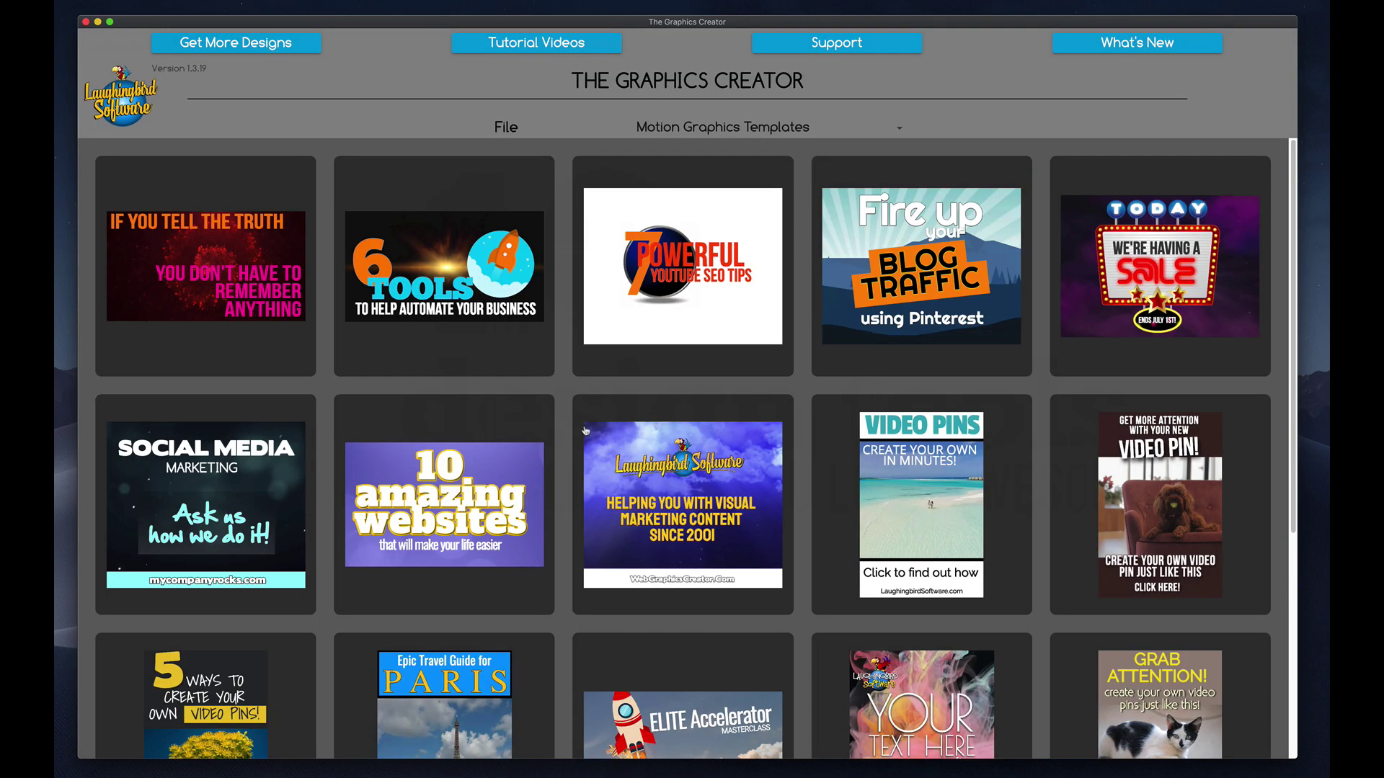
- Open the 'How Are You Using Graphics' template from Templates for Blogs and start editing its headline
{"action": "left_click", "coordinate": [721, 130]}
{"action": "scroll", "coordinate": [695, 288], "scroll_direction": "down", "scroll_amount": 2}
{"action": "left_click", "coordinate": [696, 310]}
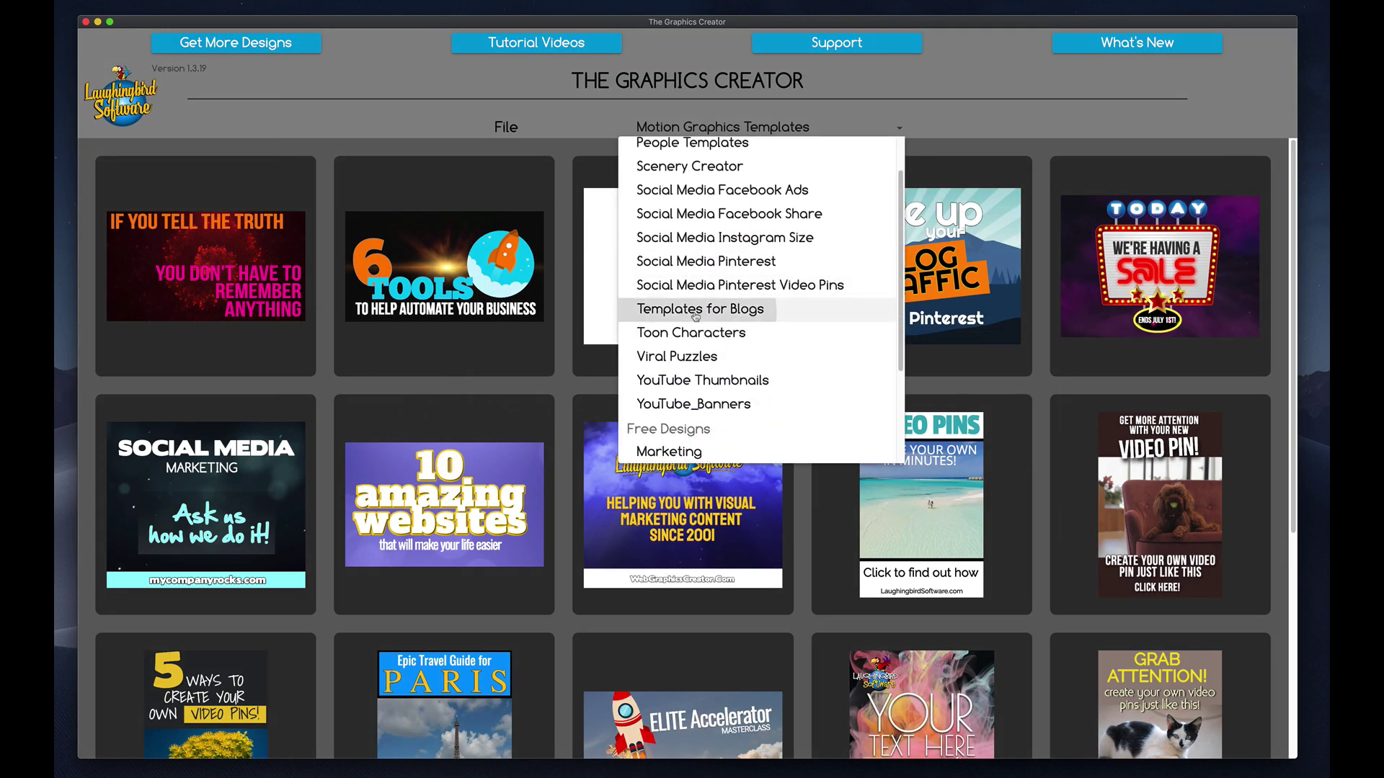
{"action": "scroll", "coordinate": [656, 393], "scroll_direction": "down", "scroll_amount": 5}
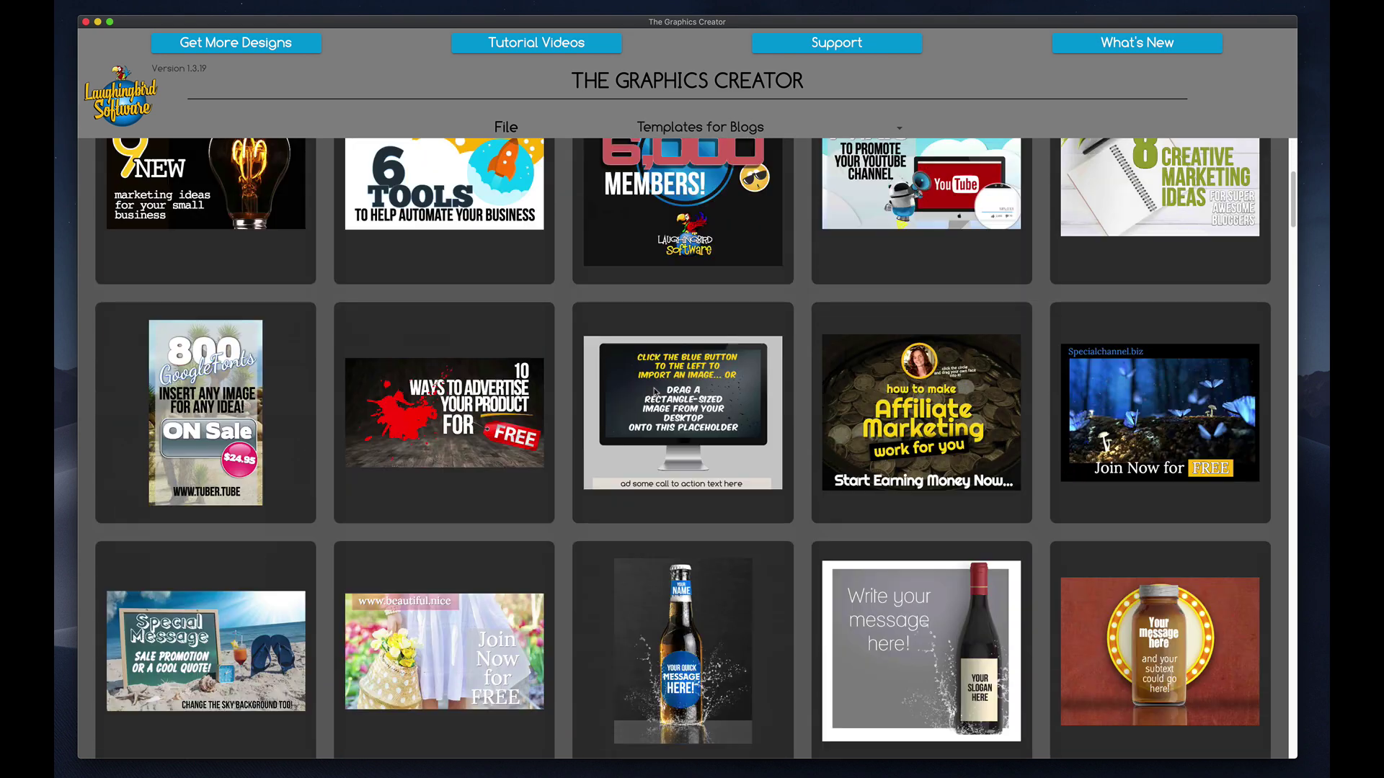
{"action": "scroll", "coordinate": [656, 392], "scroll_direction": "down", "scroll_amount": 4}
{"action": "scroll", "coordinate": [656, 393], "scroll_direction": "down", "scroll_amount": 5}
{"action": "scroll", "coordinate": [657, 392], "scroll_direction": "down", "scroll_amount": 7}
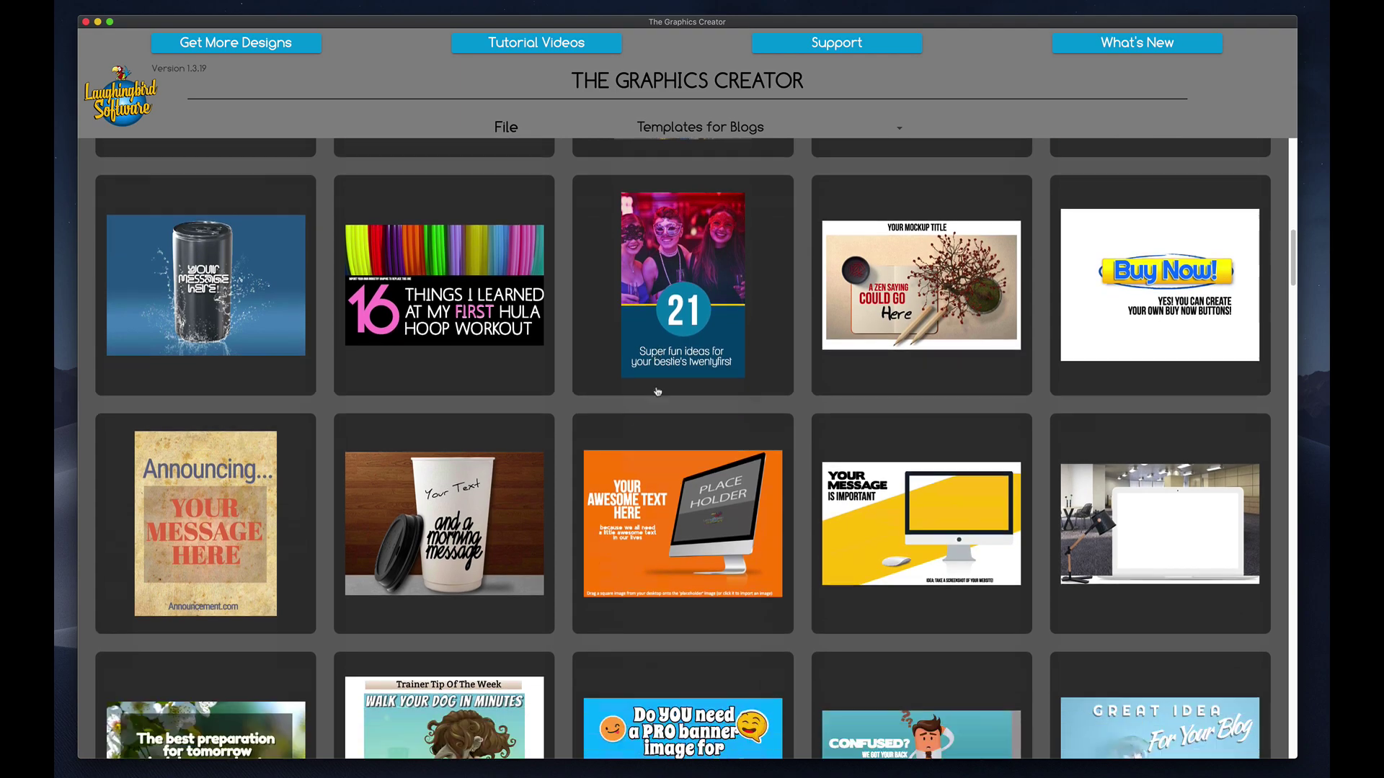
{"action": "scroll", "coordinate": [659, 390], "scroll_direction": "down", "scroll_amount": 3}
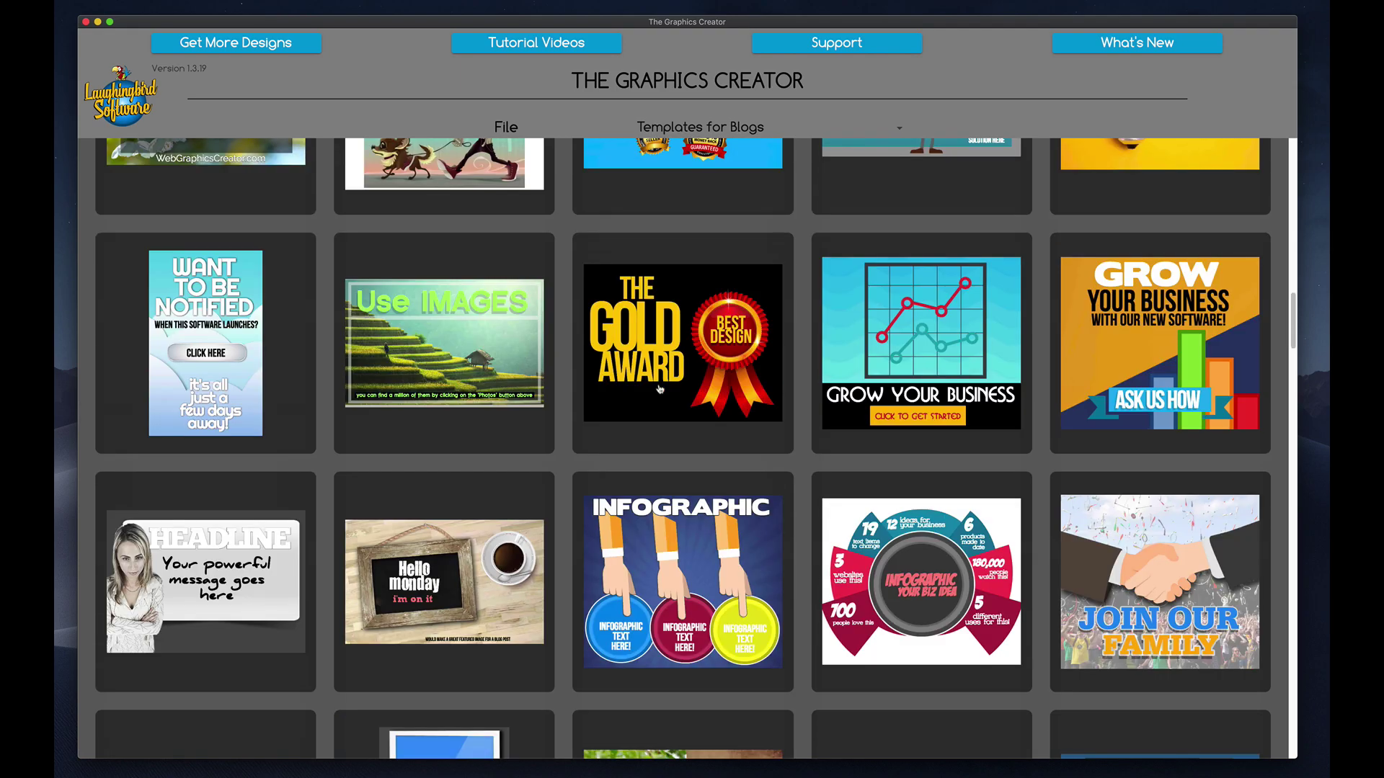
{"action": "scroll", "coordinate": [660, 389], "scroll_direction": "down", "scroll_amount": 4}
{"action": "scroll", "coordinate": [659, 390], "scroll_direction": "down", "scroll_amount": 12}
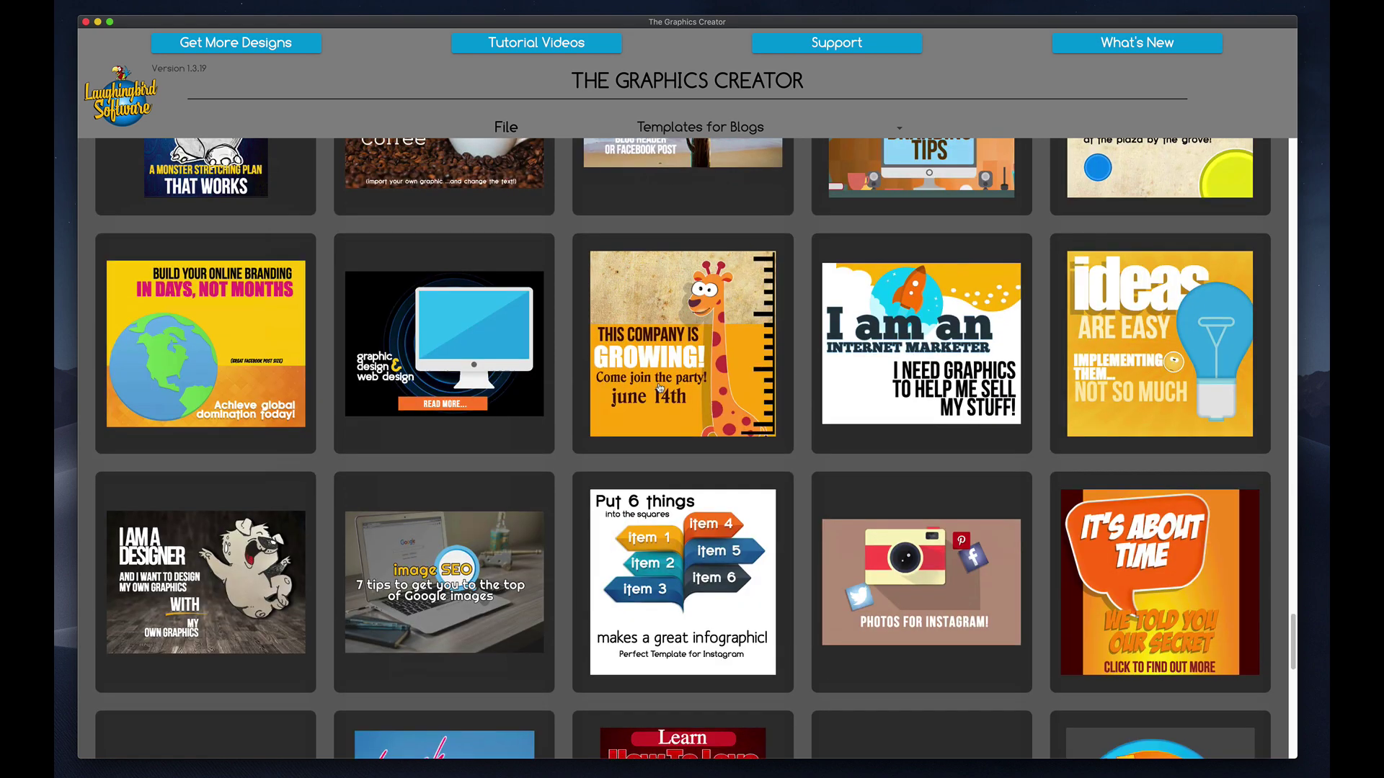
{"action": "scroll", "coordinate": [660, 389], "scroll_direction": "down", "scroll_amount": 9}
{"action": "scroll", "coordinate": [660, 390], "scroll_direction": "down", "scroll_amount": 2}
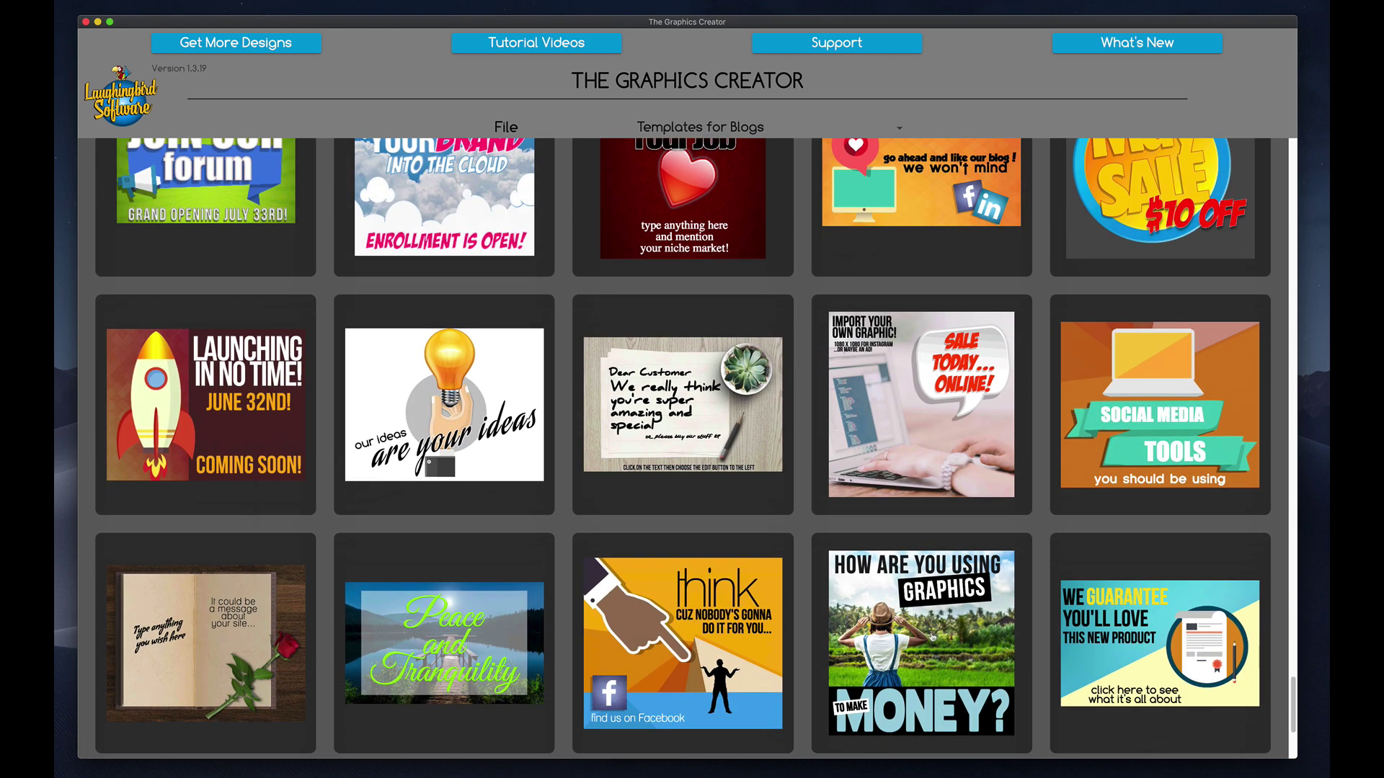
{"action": "left_click", "coordinate": [934, 638]}
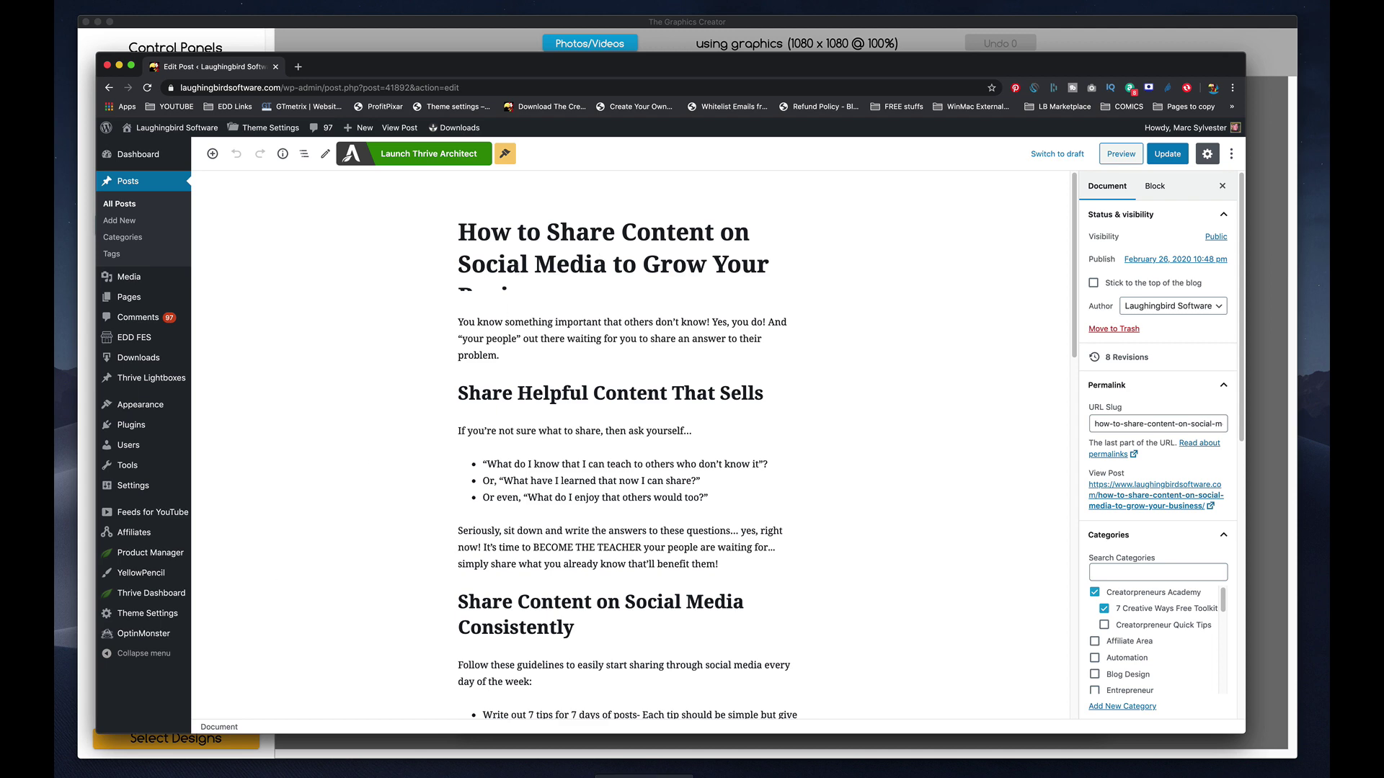
{"action": "left_click", "coordinate": [645, 772]}
{"action": "double_click", "coordinate": [597, 138]}
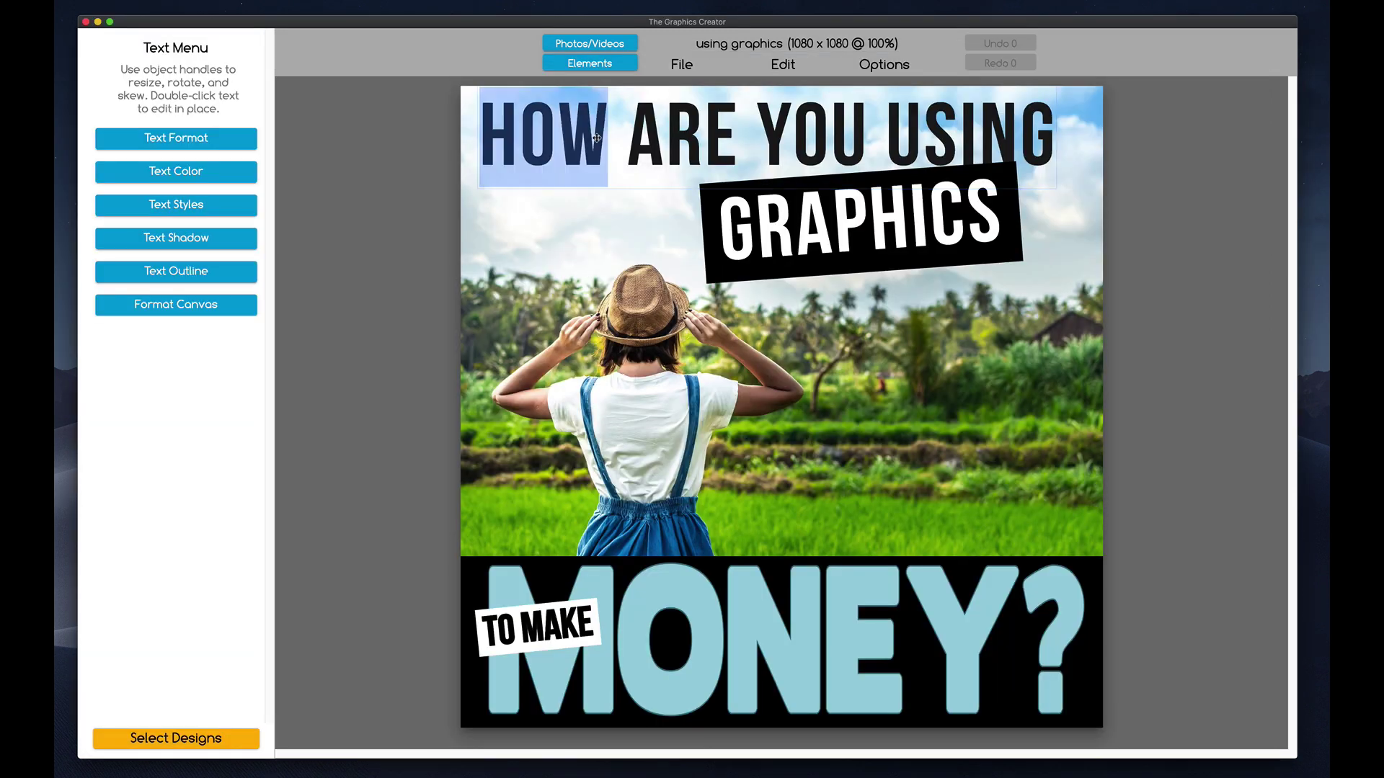
- Change the top headline to 'HOW TO SHARE CONTENT ON SOCIAL MEDIA' with character spacing -19
{"action": "triple_click", "coordinate": [597, 138]}
{"action": "type", "text": "HOW TO SHARE CONTENT ON SO"}
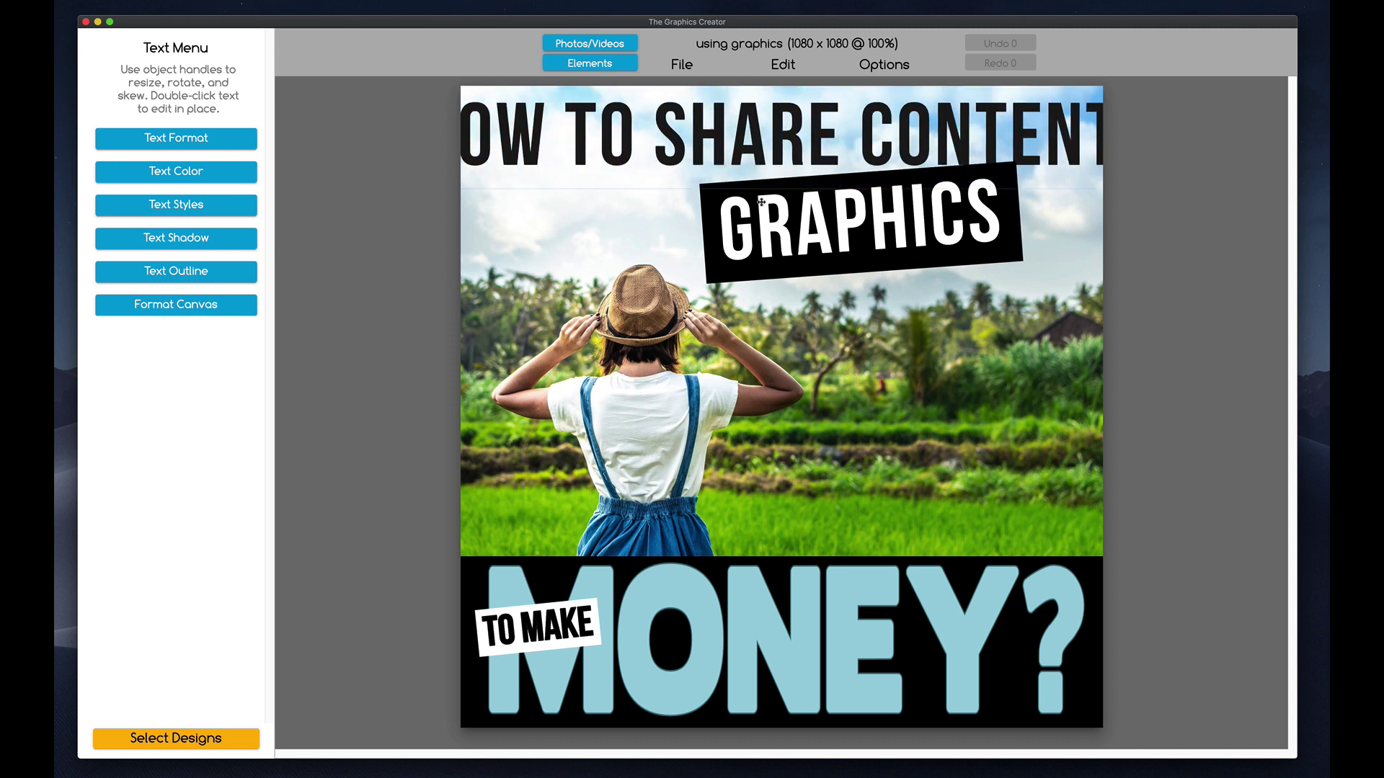
{"action": "type", "text": "CIAL MEDIA"}
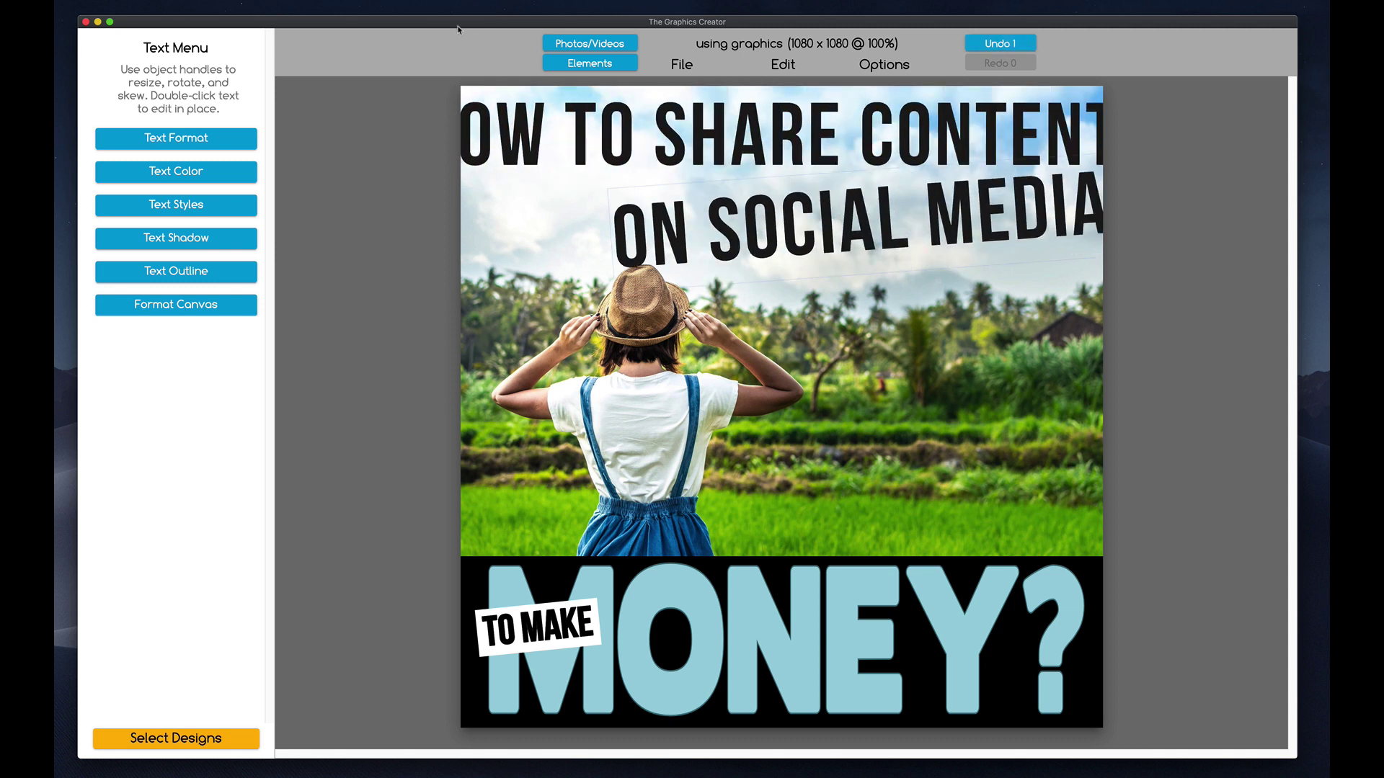
{"action": "left_click", "coordinate": [191, 142]}
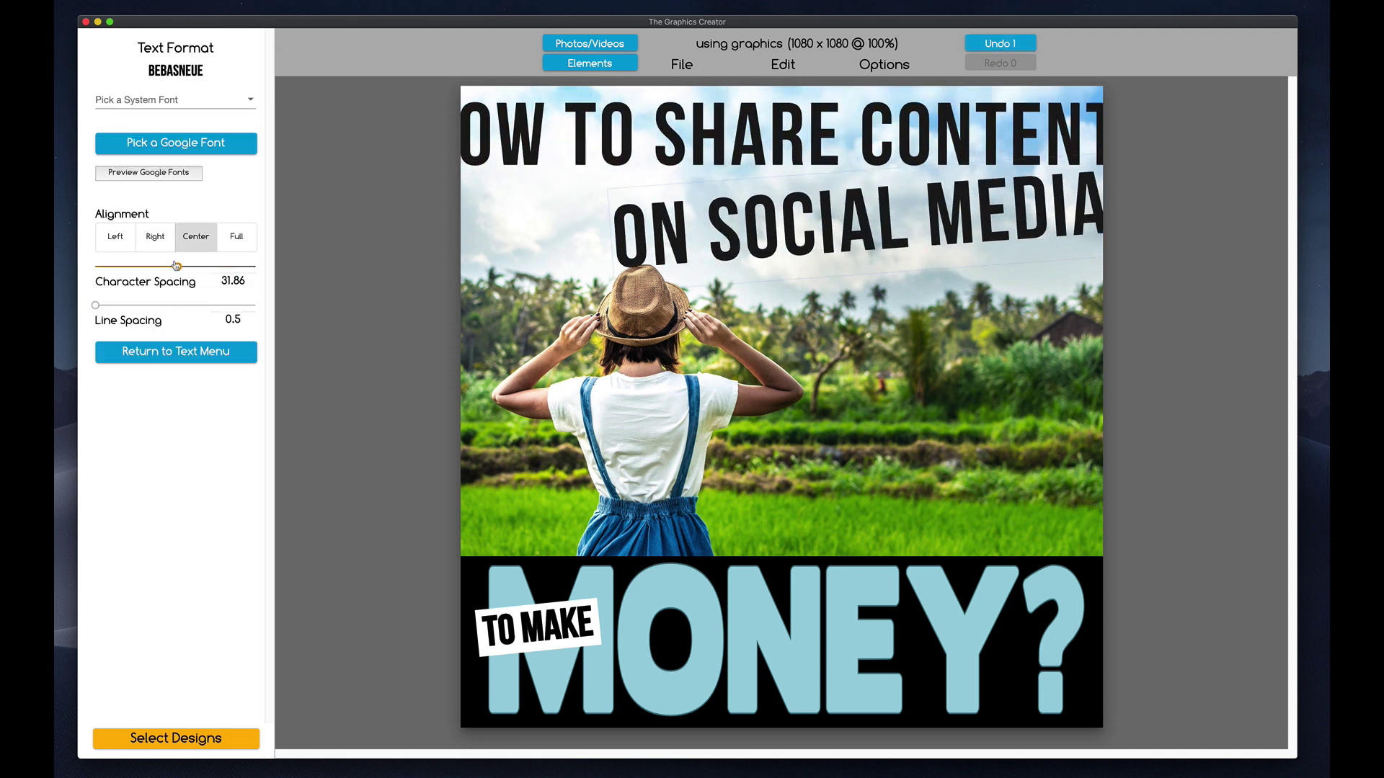
{"action": "left_click_drag", "start_coordinate": [177, 266], "coordinate": [174, 267]}
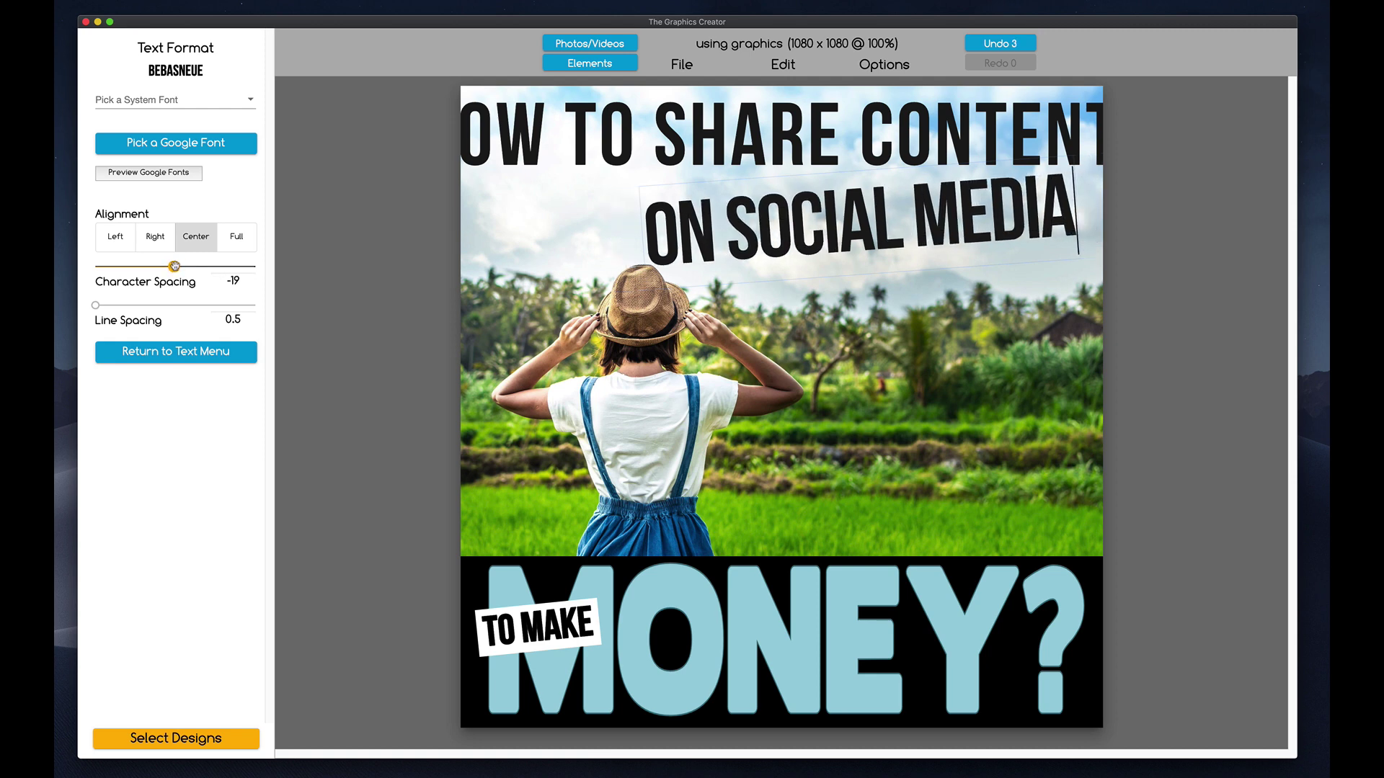
{"action": "left_click", "coordinate": [184, 351]}
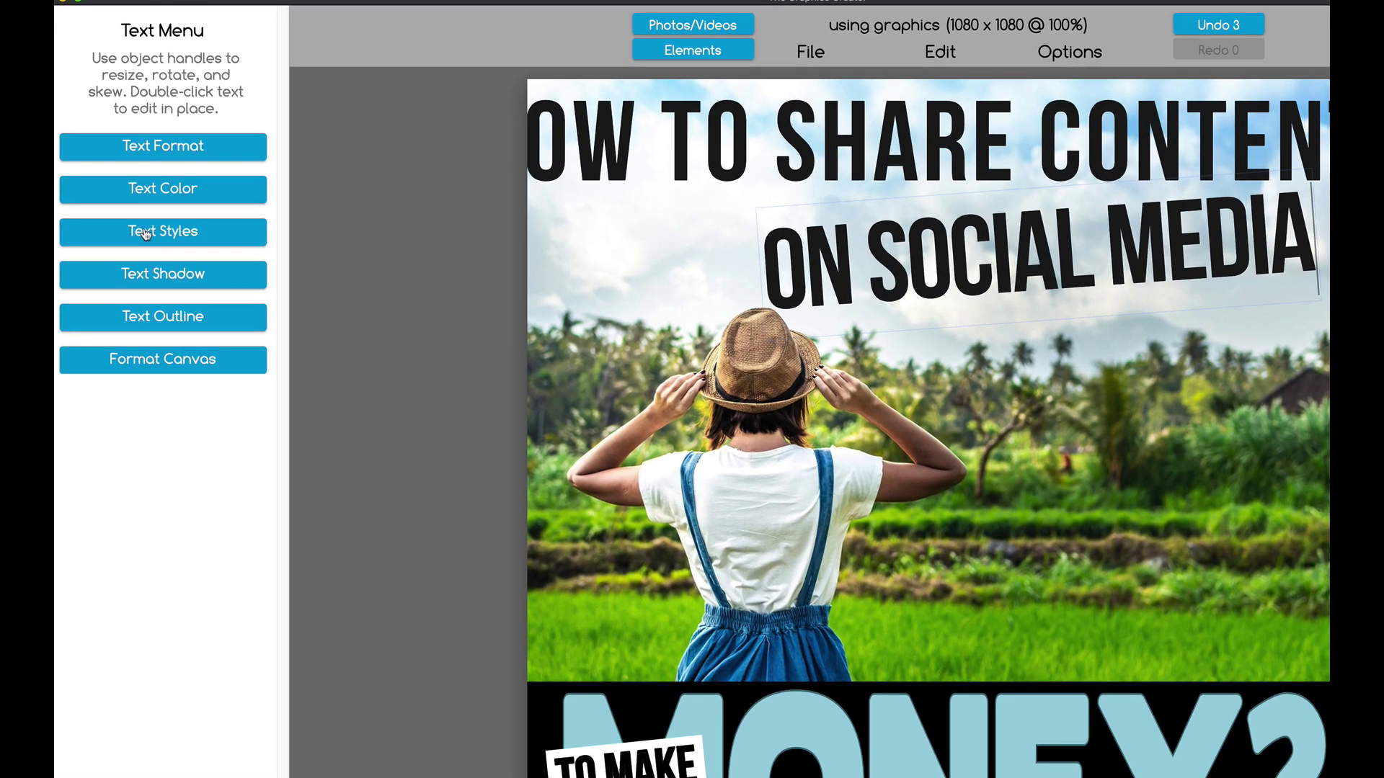
- Make the ON SOCIAL MEDIA text white on a dark background box
{"action": "triple_click", "coordinate": [881, 265]}
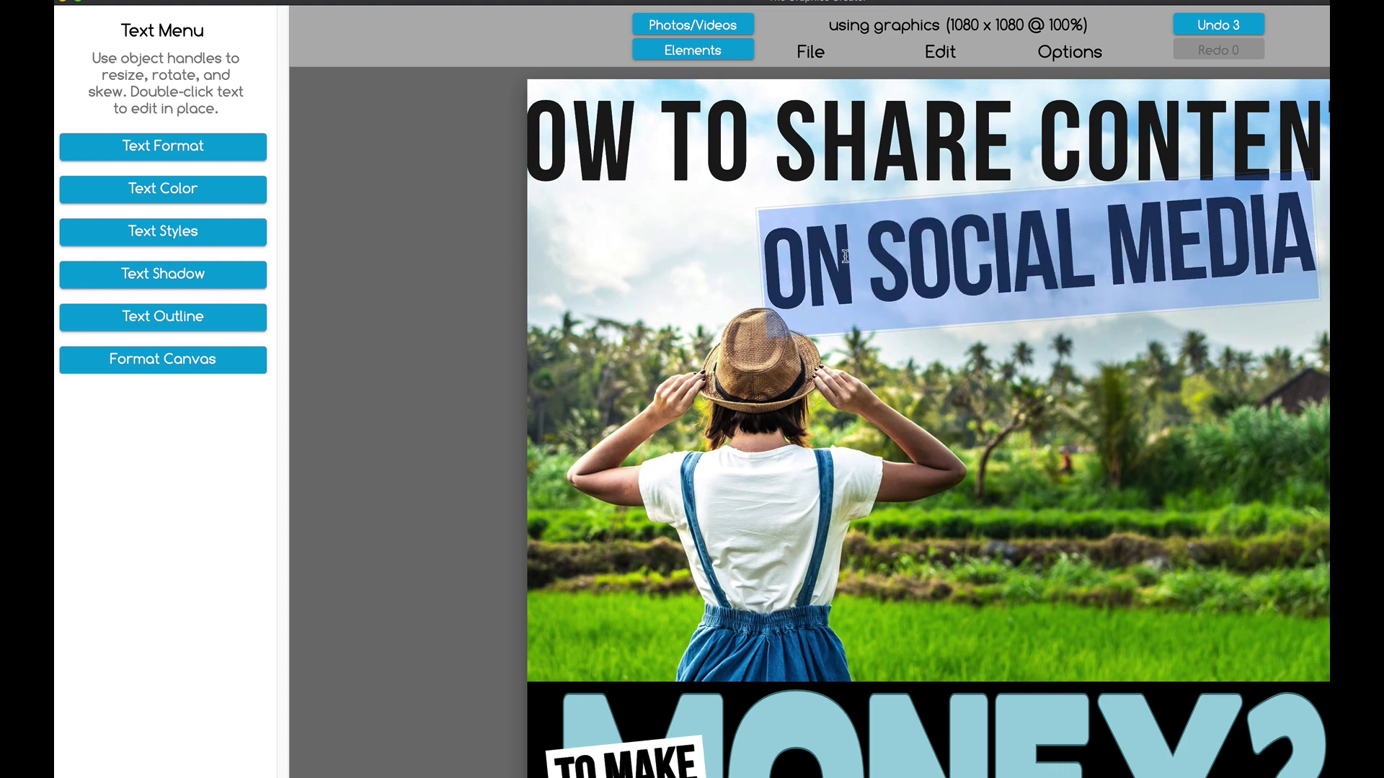
{"action": "left_click", "coordinate": [178, 232]}
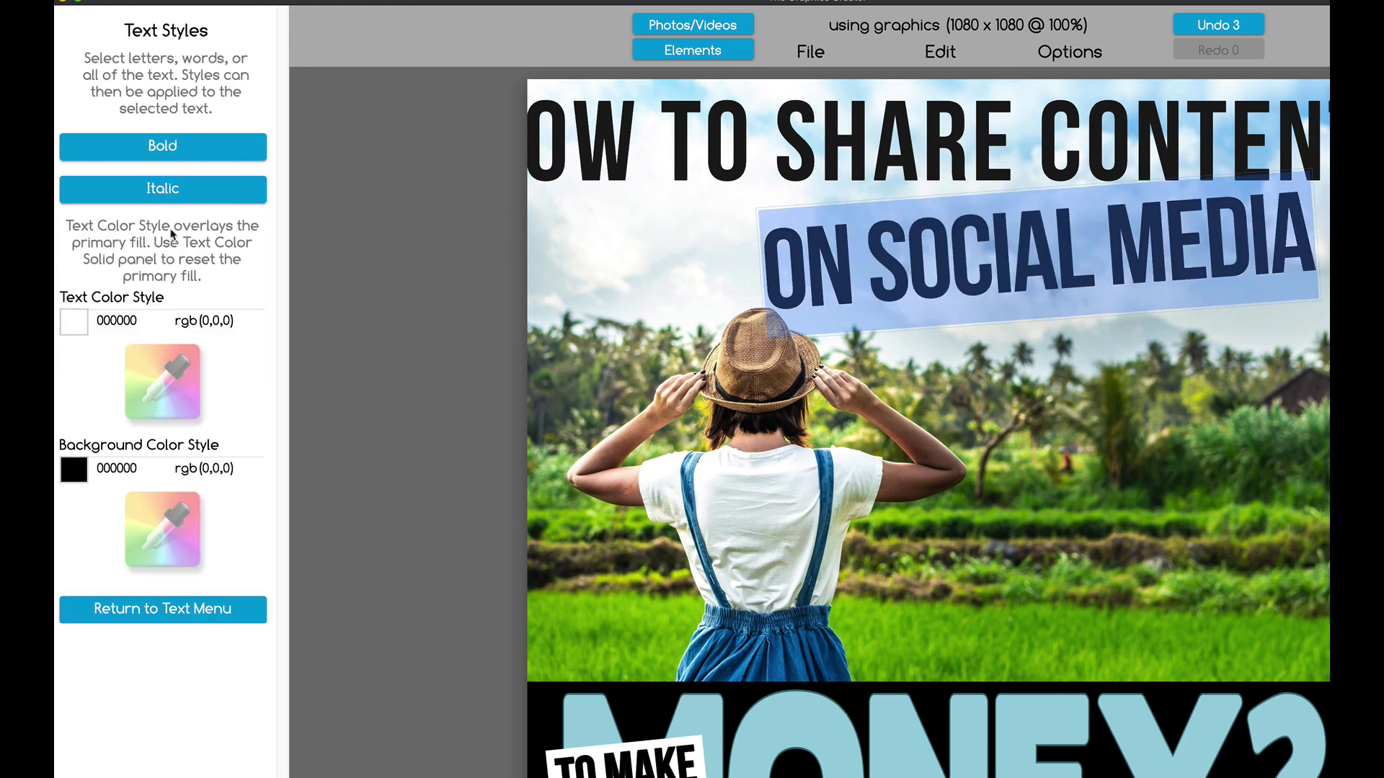
{"action": "left_click", "coordinate": [77, 323]}
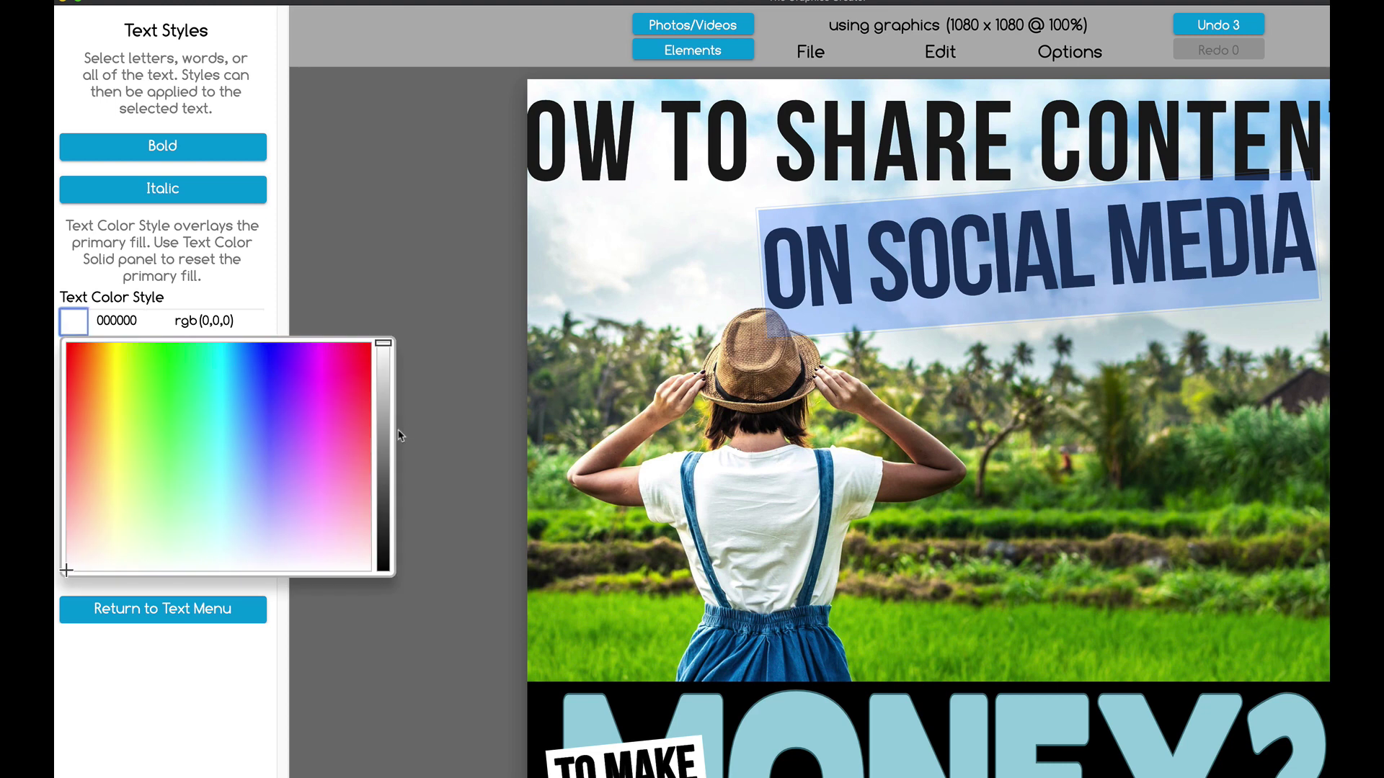
{"action": "left_click_drag", "start_coordinate": [387, 436], "coordinate": [384, 343]}
{"action": "left_click", "coordinate": [174, 673]}
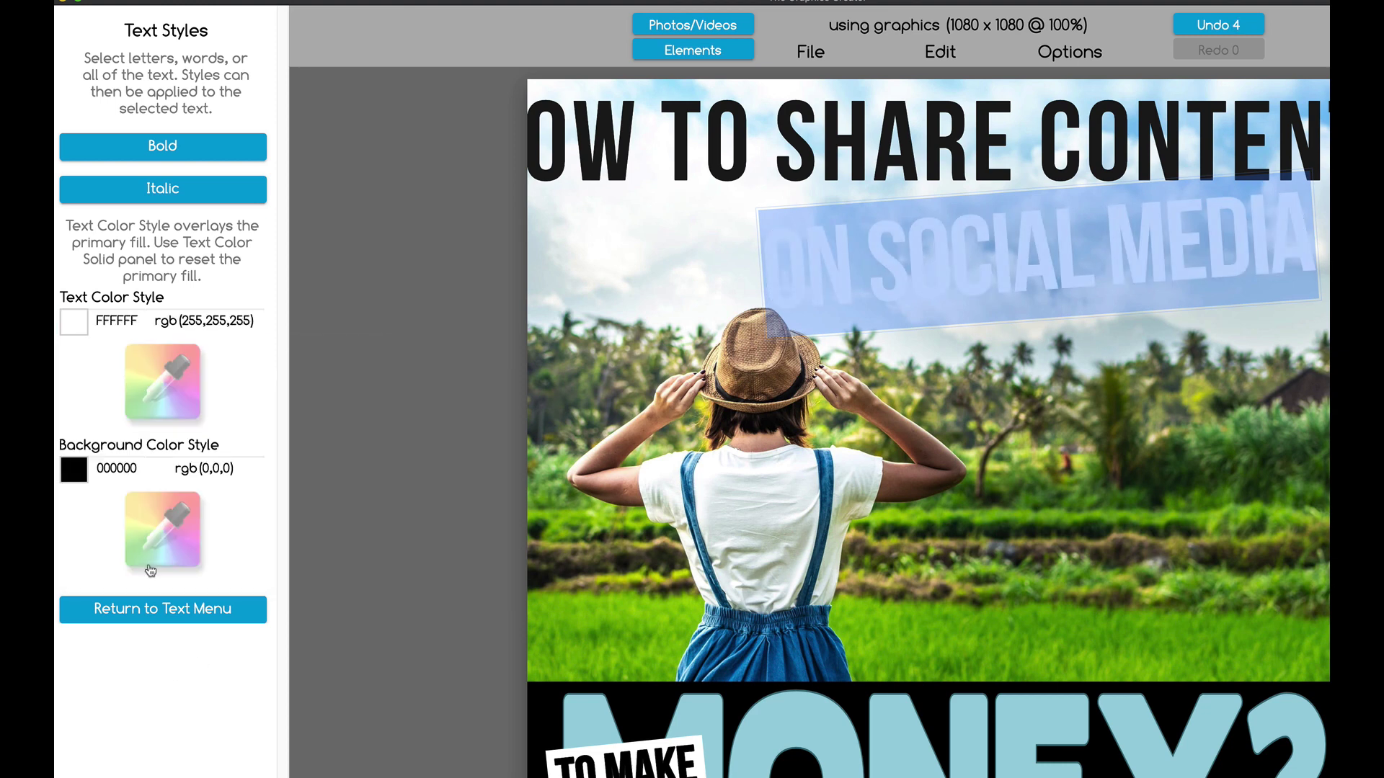
{"action": "left_click", "coordinate": [67, 475]}
{"action": "left_click_drag", "start_coordinate": [372, 593], "coordinate": [382, 715]}
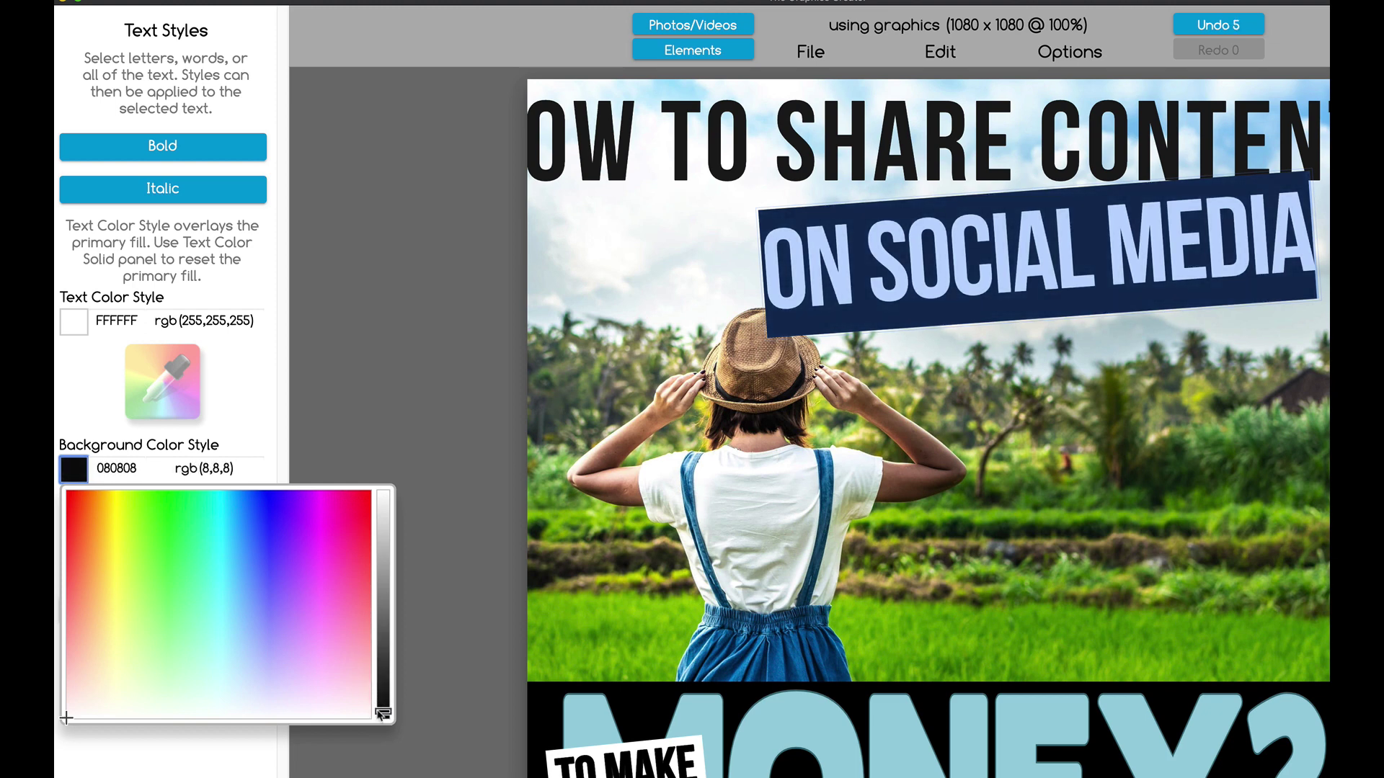
{"action": "left_click", "coordinate": [910, 306]}
- Remove the stray space before ON in ON SOCIAL MEDIA
{"action": "left_click", "coordinate": [769, 273]}
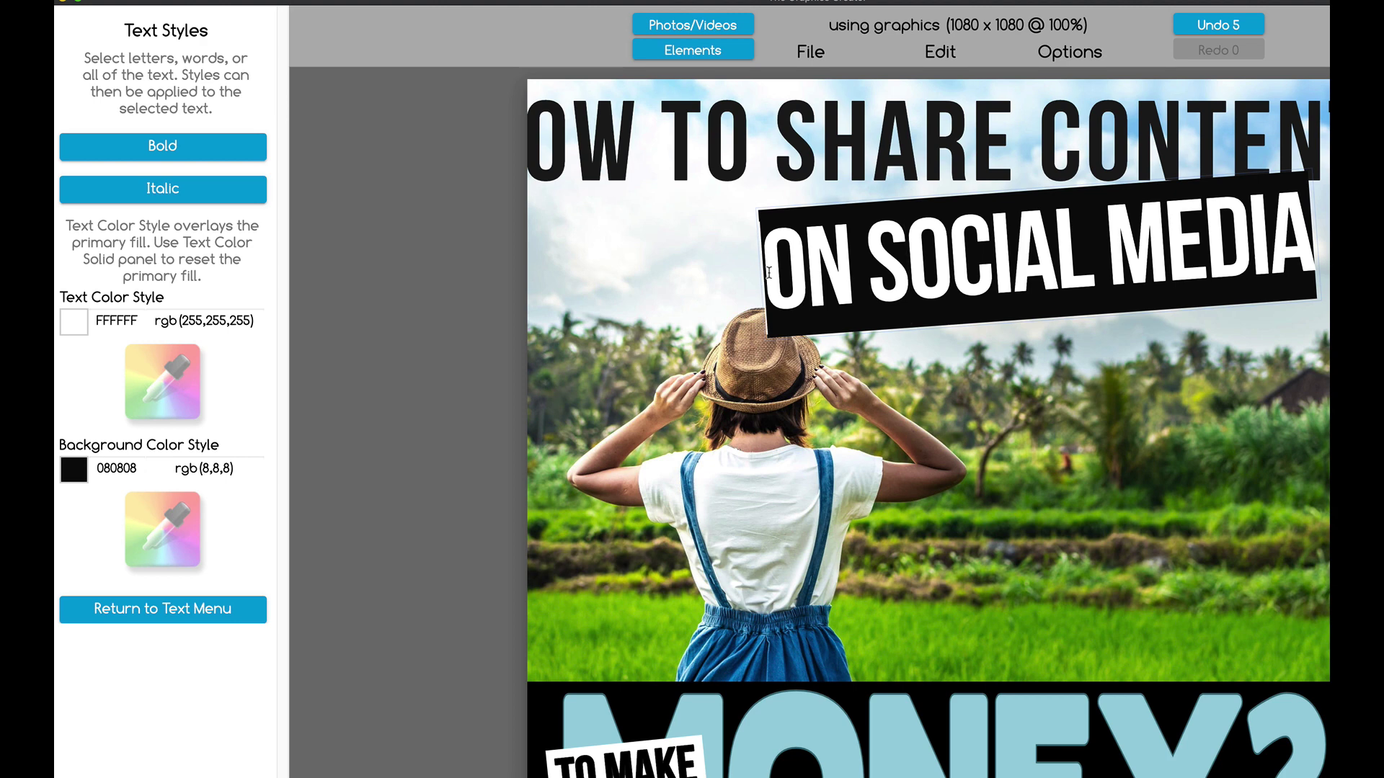
{"action": "key", "text": "BackSpace"}
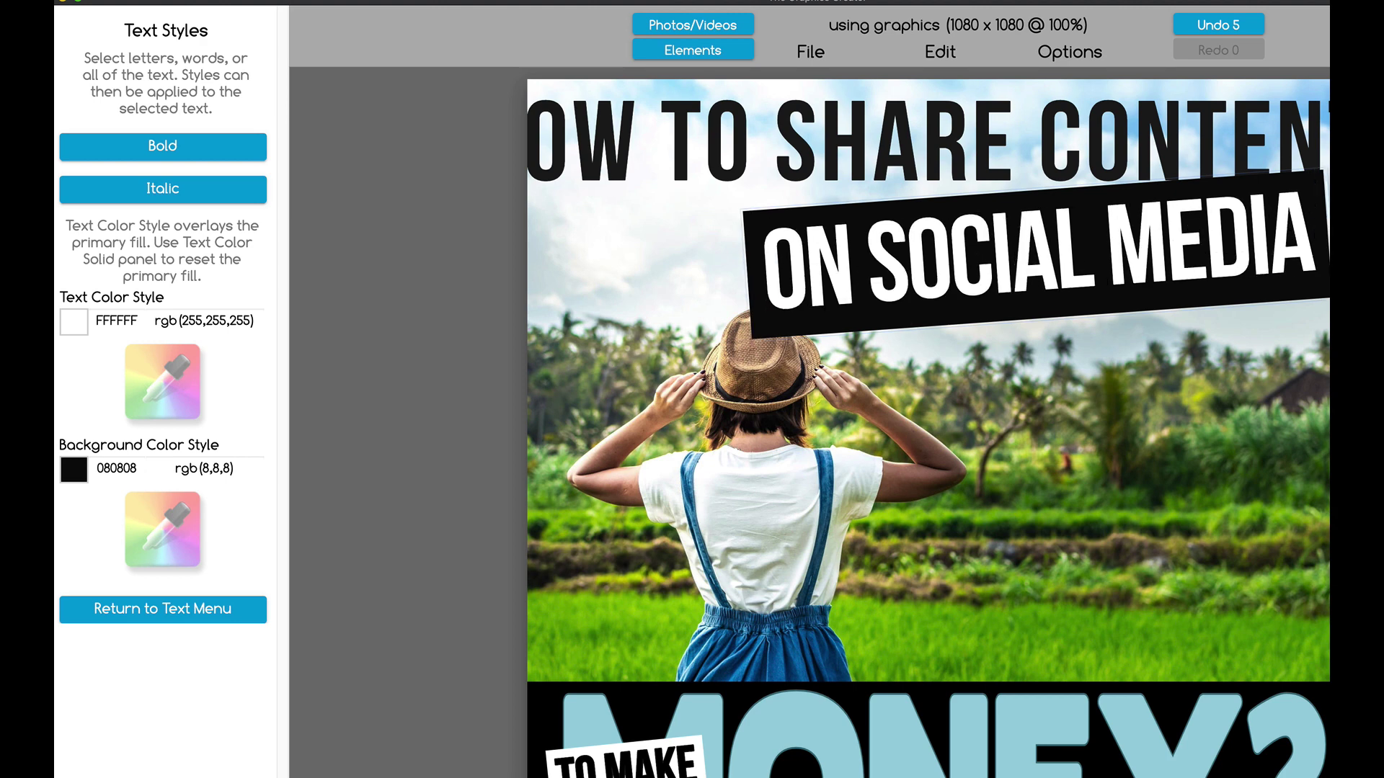
{"action": "left_click", "coordinate": [1245, 374]}
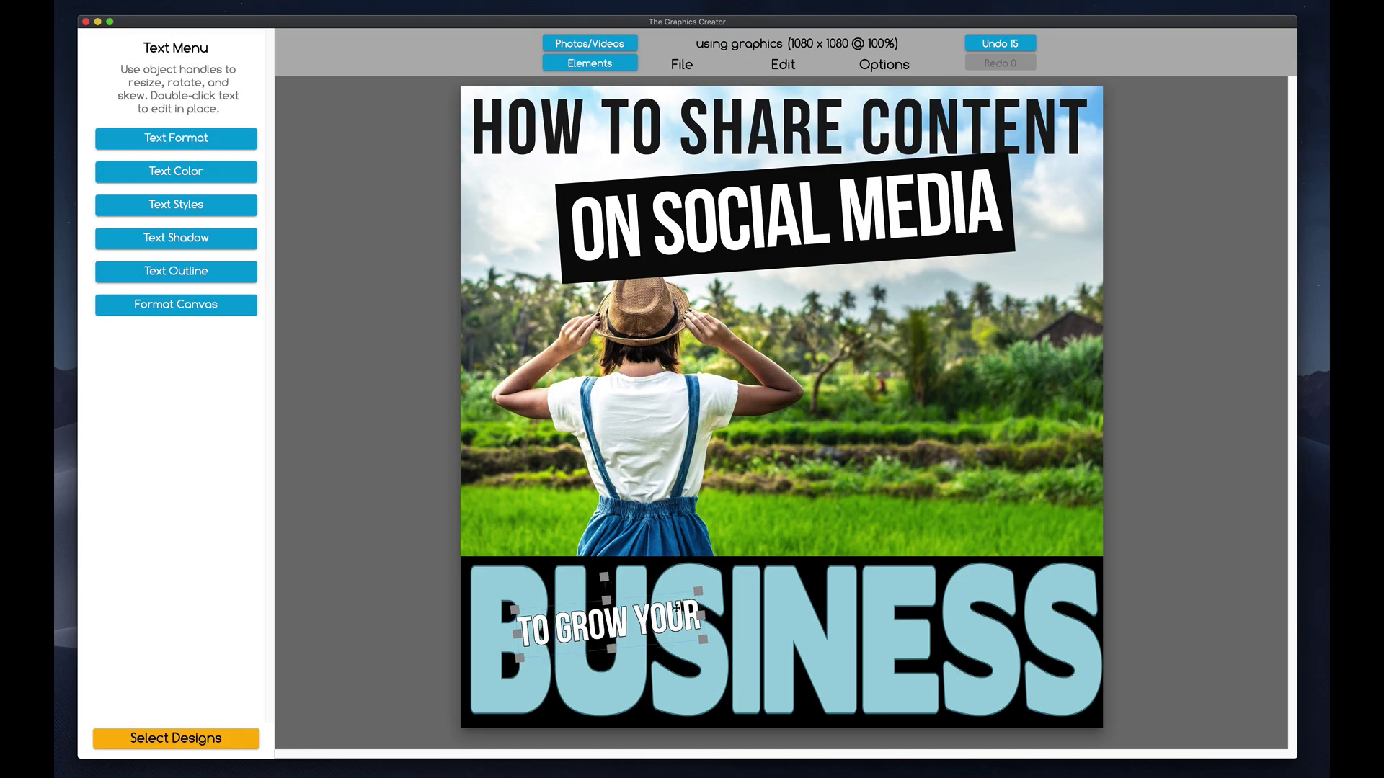
- Give TO GROW YOUR a black background and place it across BUSINESS
{"action": "left_click_drag", "start_coordinate": [677, 607], "coordinate": [658, 653]}
{"action": "double_click", "coordinate": [672, 618]}
{"action": "left_click_drag", "start_coordinate": [761, 391], "coordinate": [817, 434]}
- Delete the field background photo and search Pexels for 'social media' photos
{"action": "key", "text": "Delete"}
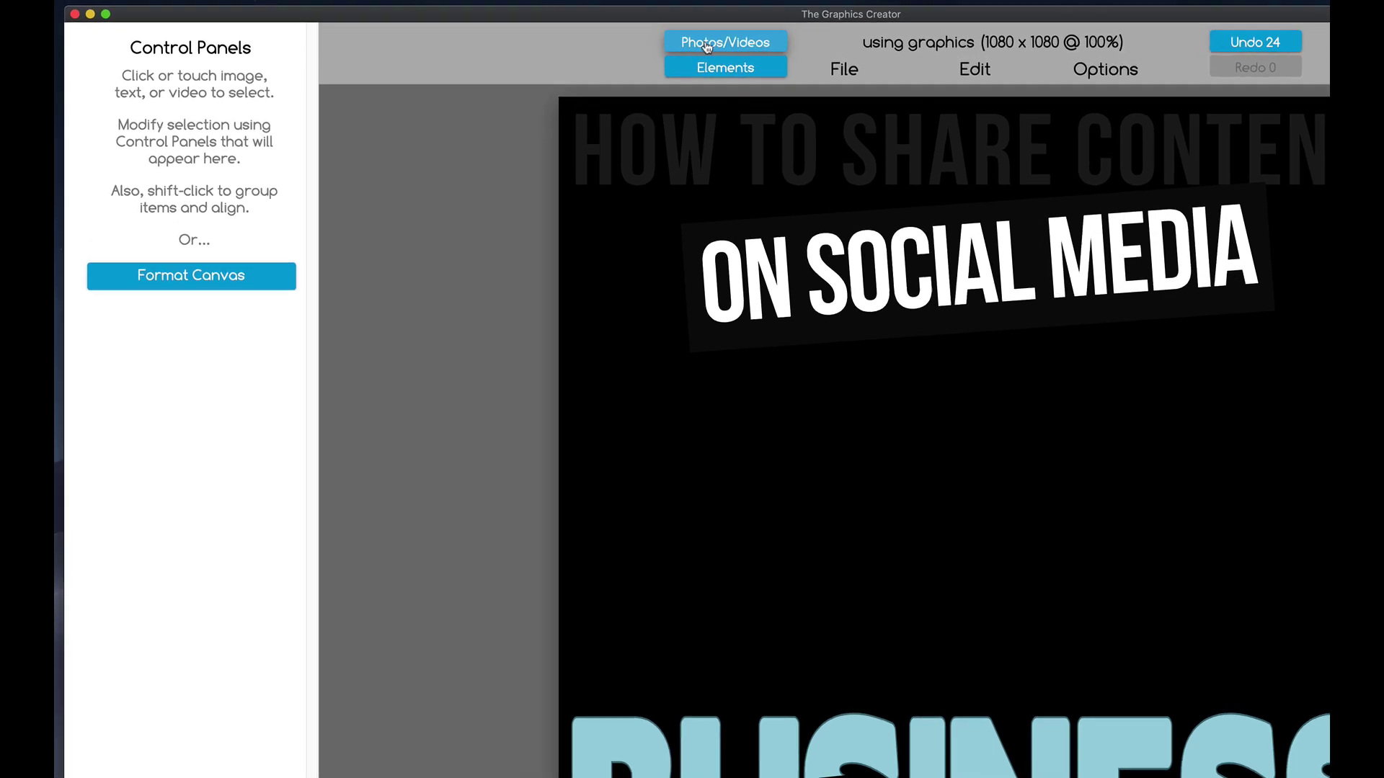
{"action": "left_click", "coordinate": [576, 45]}
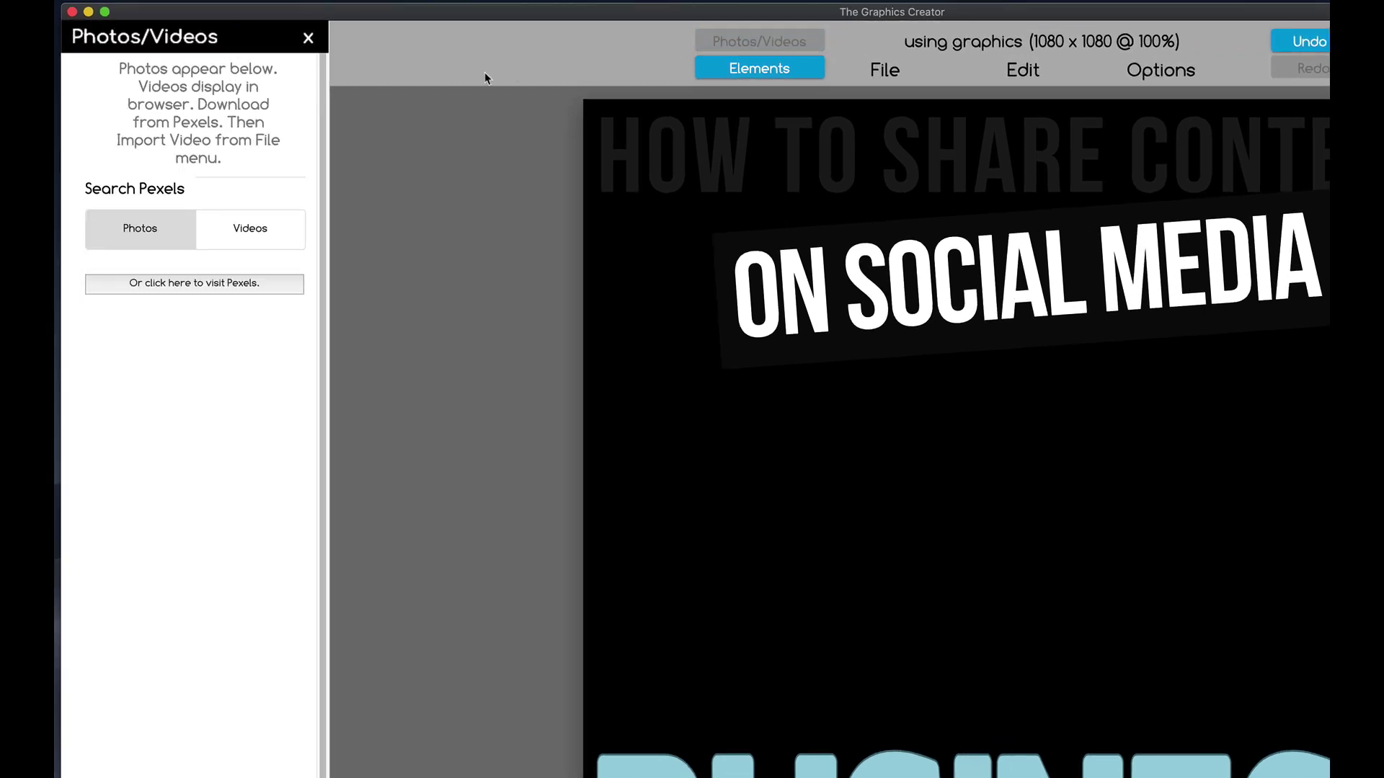
{"action": "left_click", "coordinate": [215, 190]}
{"action": "type", "text": "social me"}
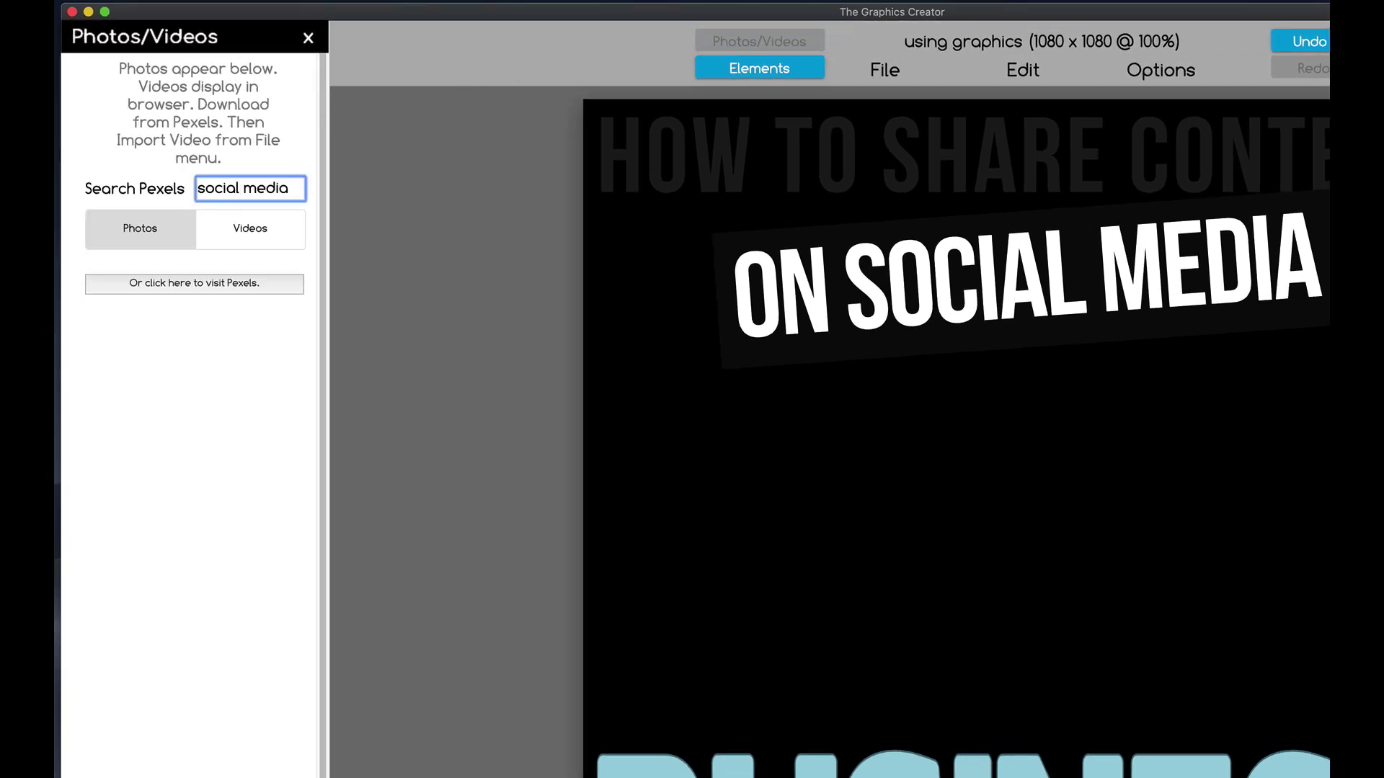
{"action": "type", "text": "dia"}
{"action": "key", "text": "Return"}
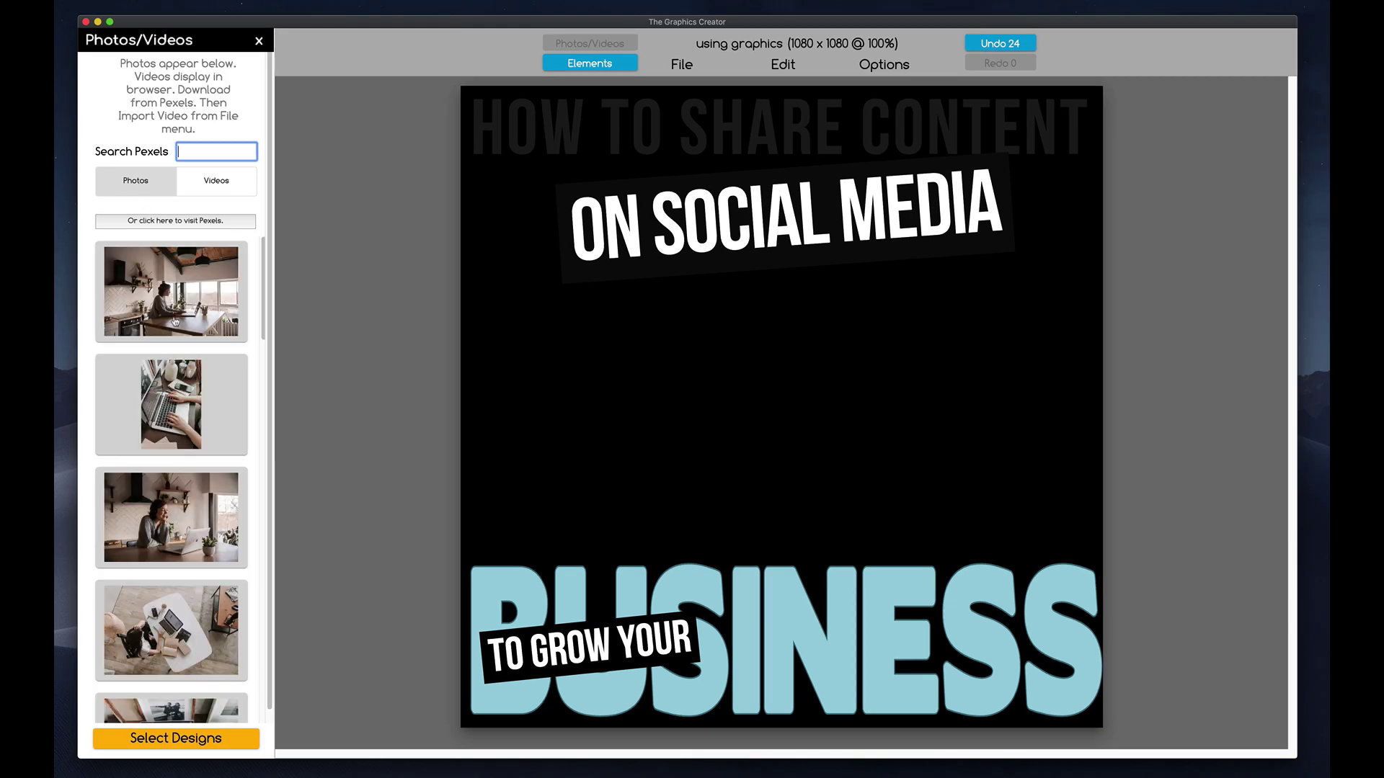
{"action": "scroll", "coordinate": [174, 322], "scroll_direction": "down", "scroll_amount": 5}
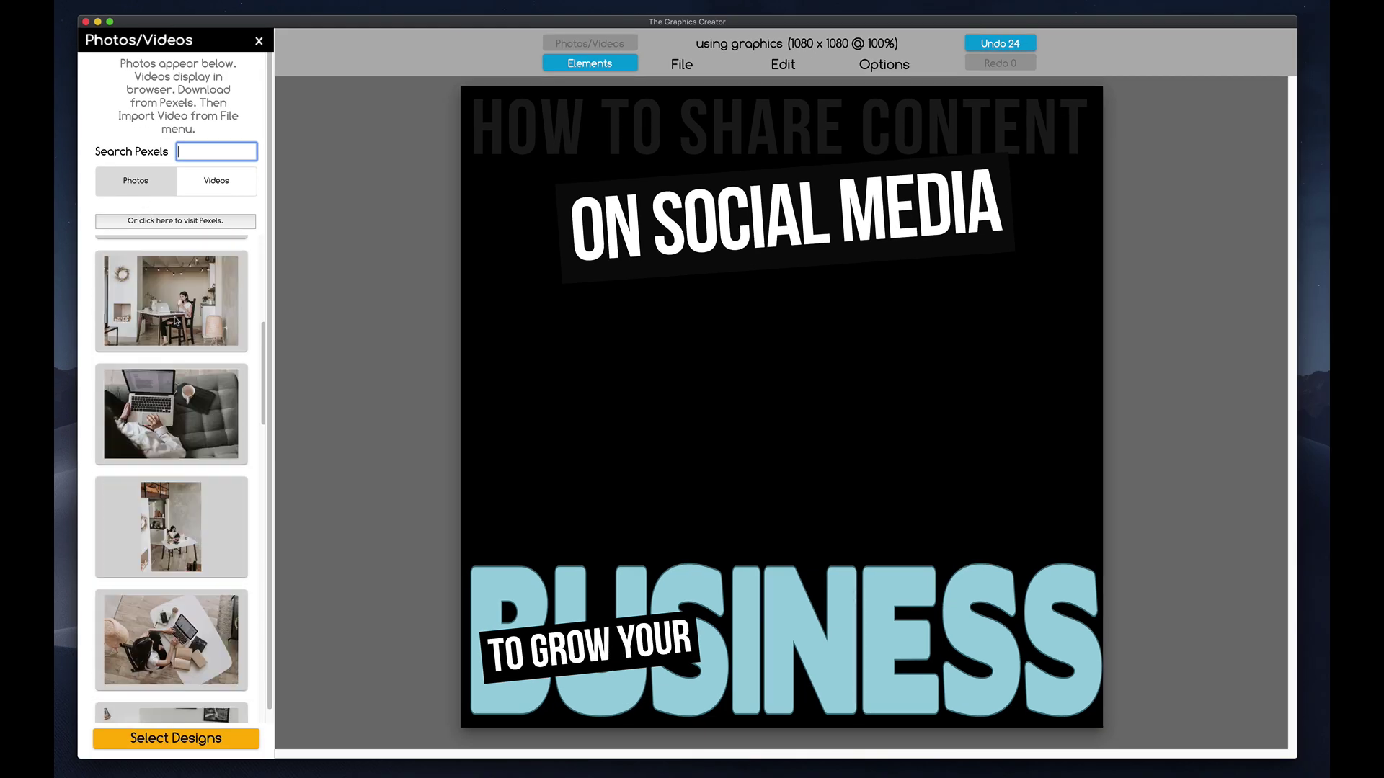
{"action": "scroll", "coordinate": [175, 321], "scroll_direction": "down", "scroll_amount": 6}
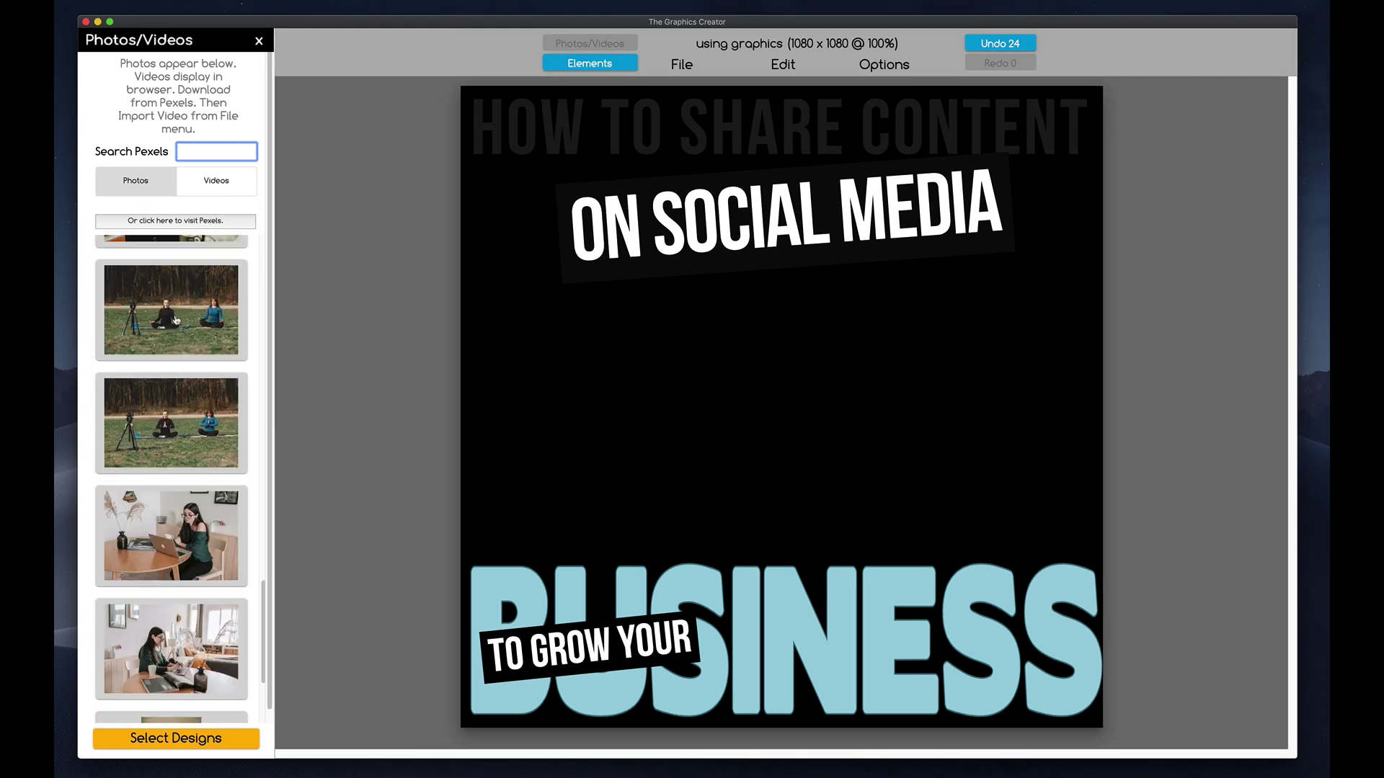
- Try the woman-at-laptop photo as background, then swap it for the laptop-on-sofa photo
{"action": "left_click_drag", "start_coordinate": [174, 533], "coordinate": [609, 228]}
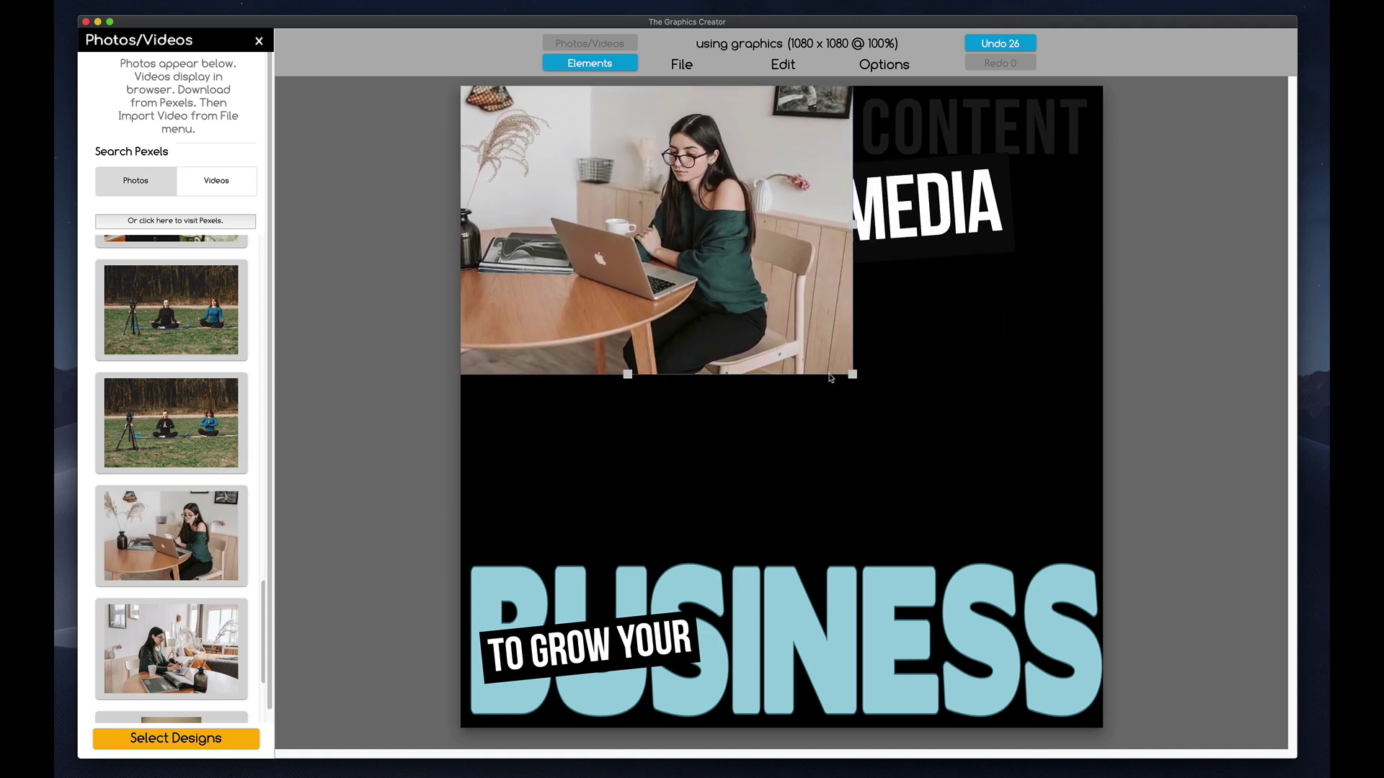
{"action": "left_click_drag", "start_coordinate": [852, 374], "coordinate": [969, 485]}
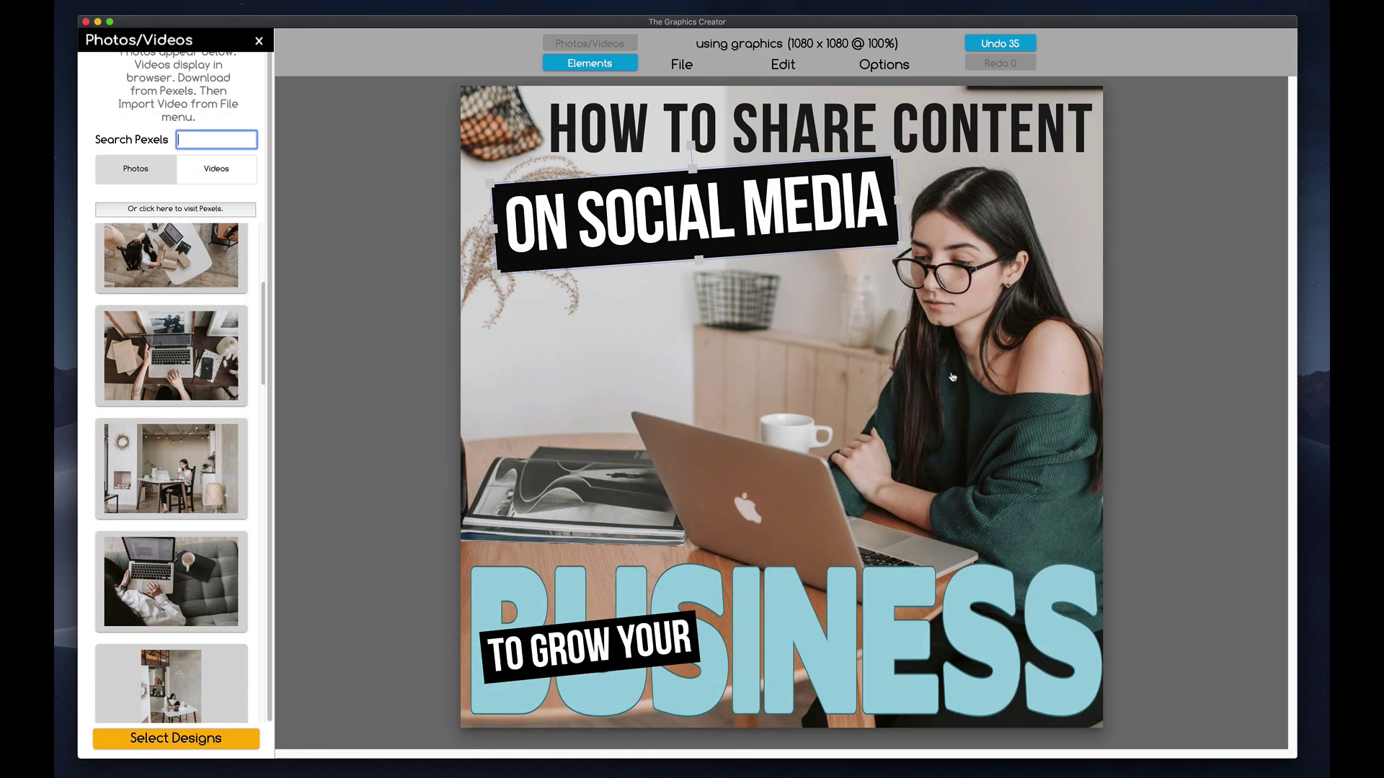
{"action": "mouse_move", "coordinate": [909, 402]}
{"action": "left_mouse_down"}
{"action": "mouse_move", "coordinate": [874, 398]}
{"action": "mouse_move", "coordinate": [934, 406]}
{"action": "left_mouse_up"}
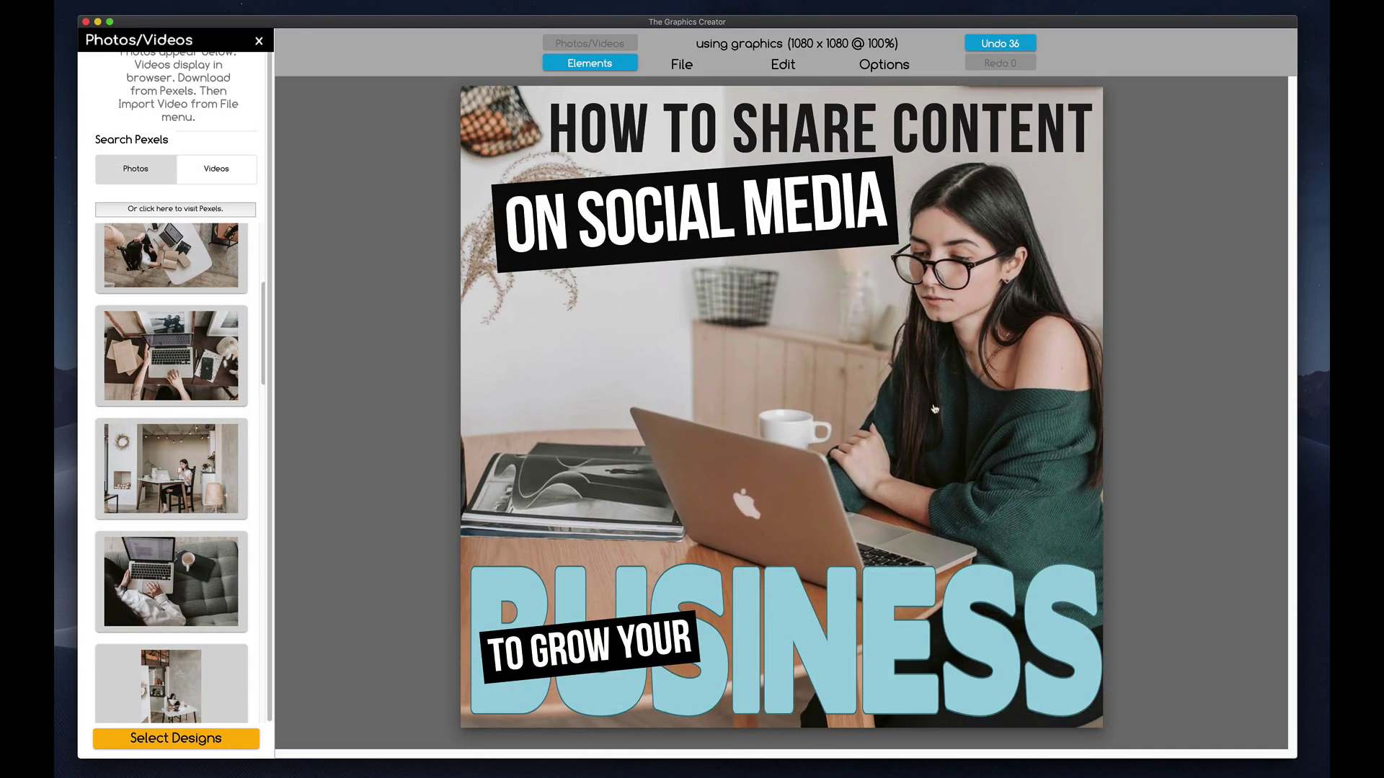
{"action": "key", "text": "Delete"}
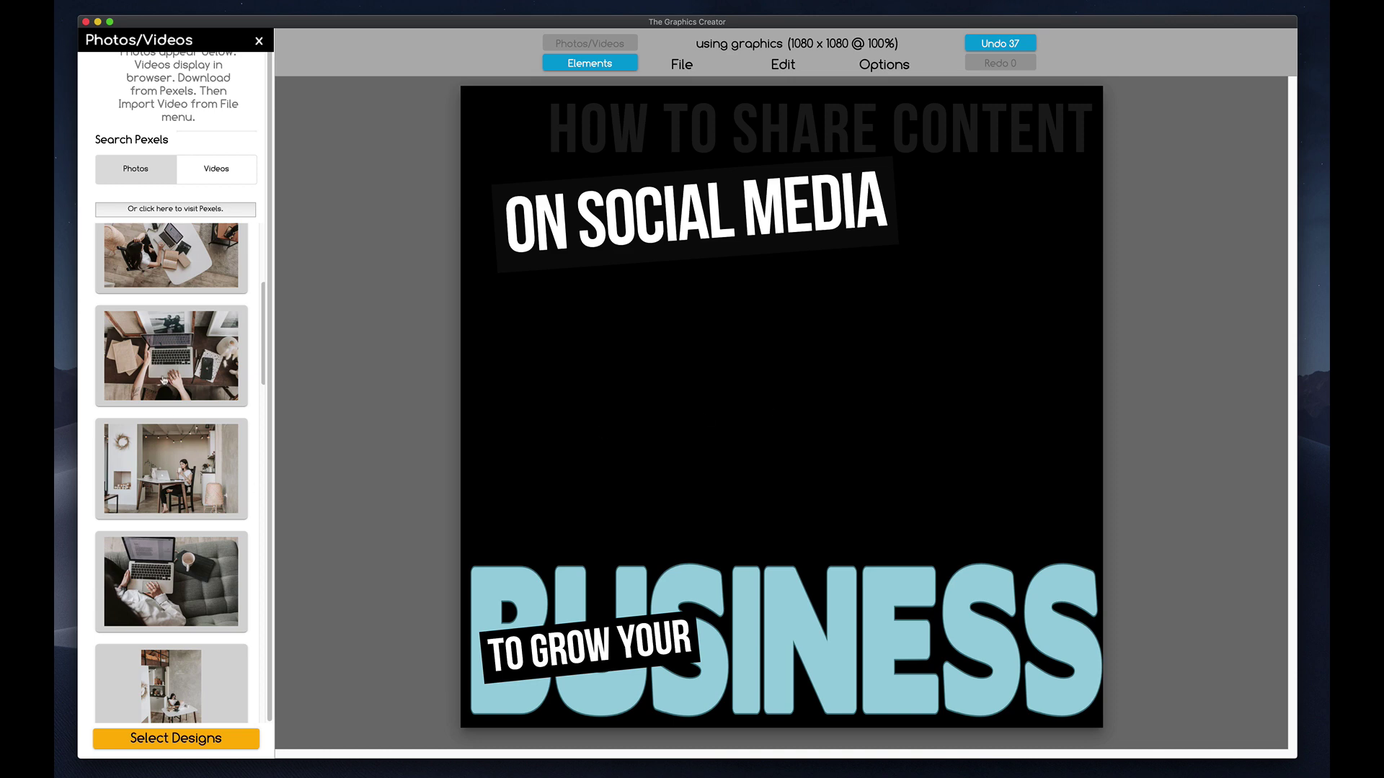
{"action": "scroll", "coordinate": [164, 380], "scroll_direction": "down", "scroll_amount": 4}
{"action": "left_click_drag", "start_coordinate": [160, 456], "coordinate": [620, 404]}
- Make the HOW TO SHARE CONTENT title white and download the design as sharing.png into Downloads
{"action": "left_click", "coordinate": [745, 131]}
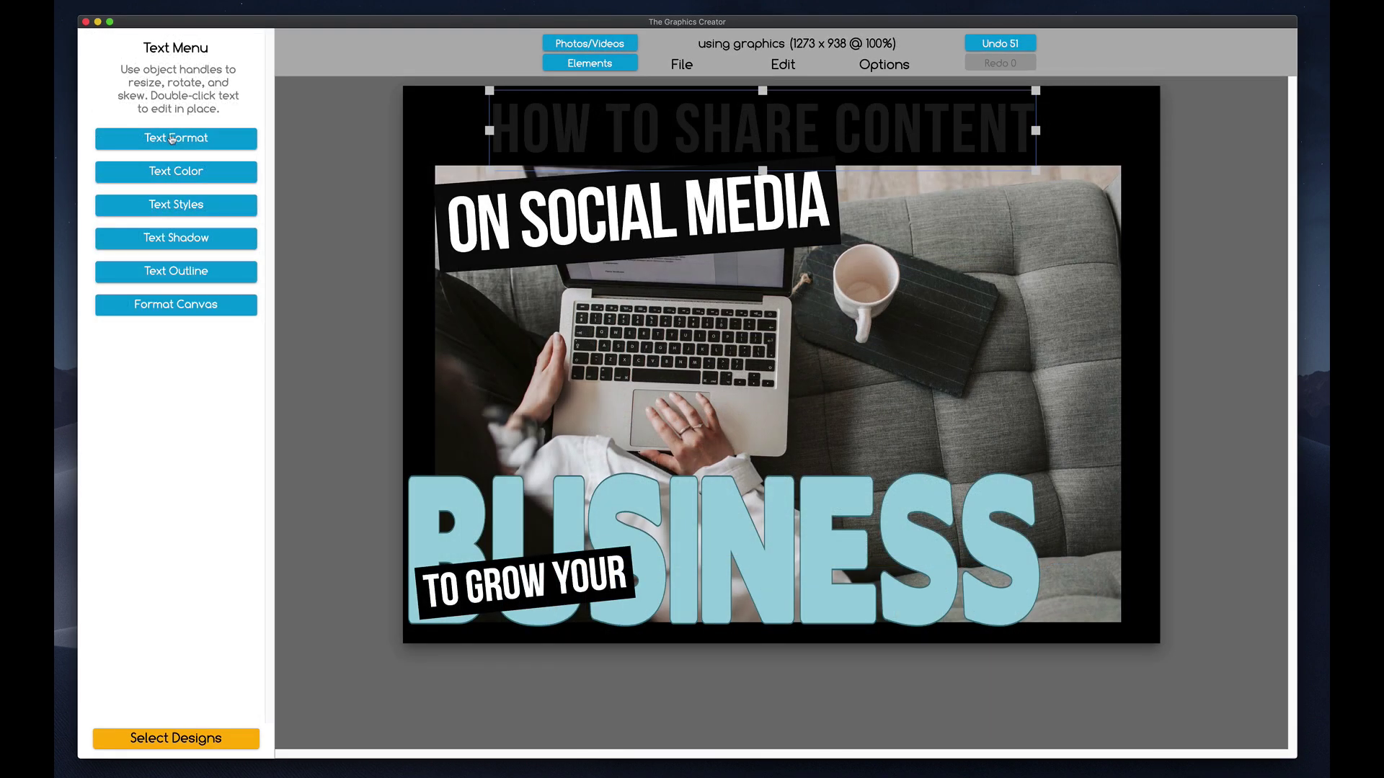
{"action": "left_click", "coordinate": [184, 170]}
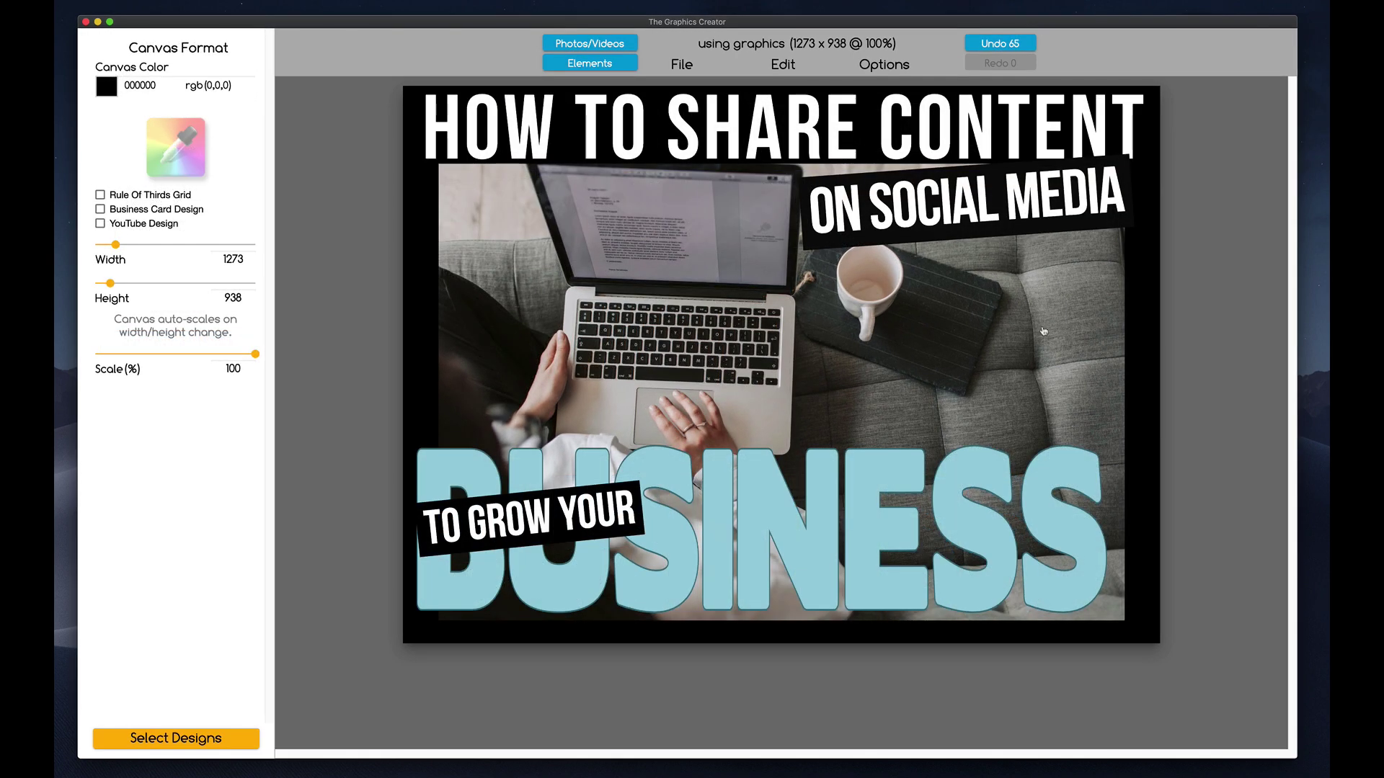
{"action": "left_click", "coordinate": [683, 65]}
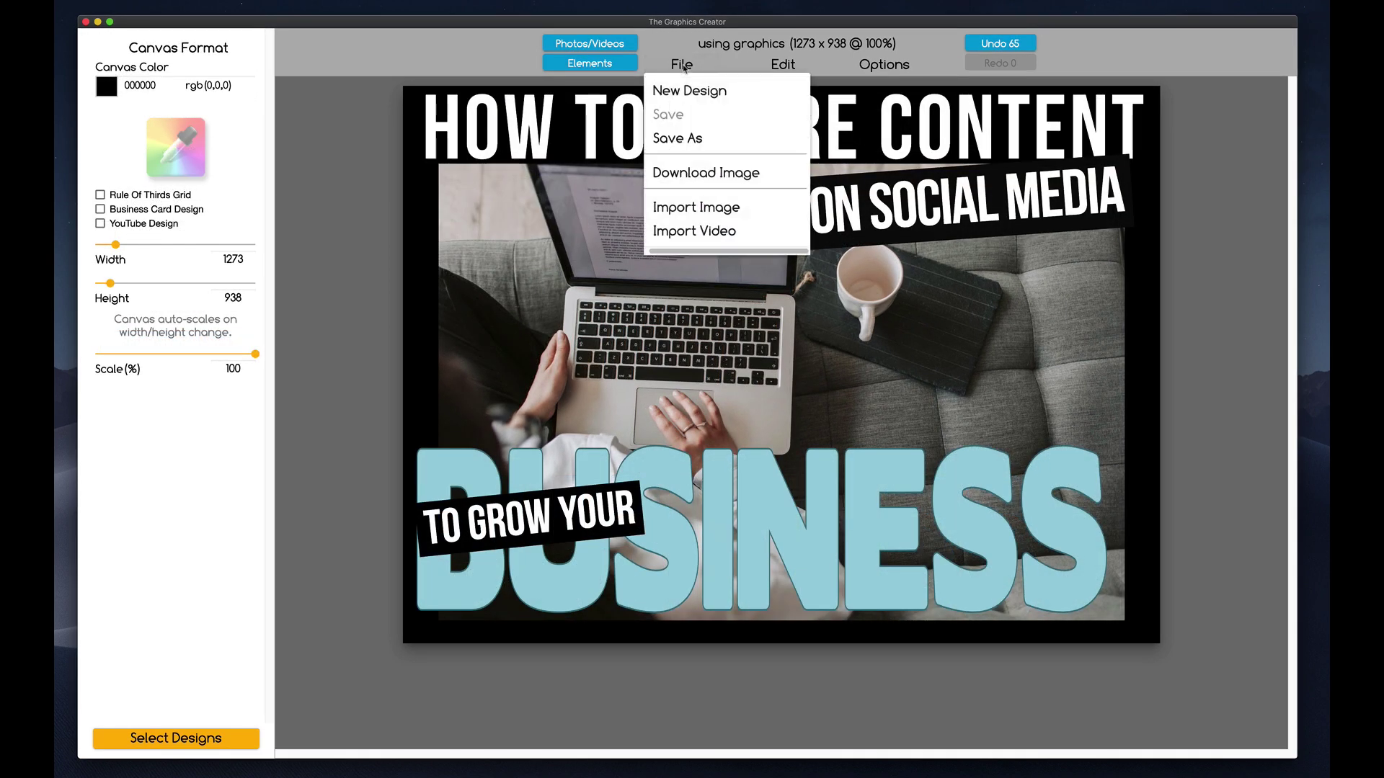
{"action": "left_click", "coordinate": [682, 174]}
{"action": "left_click", "coordinate": [640, 418]}
{"action": "type", "text": "sharing"}
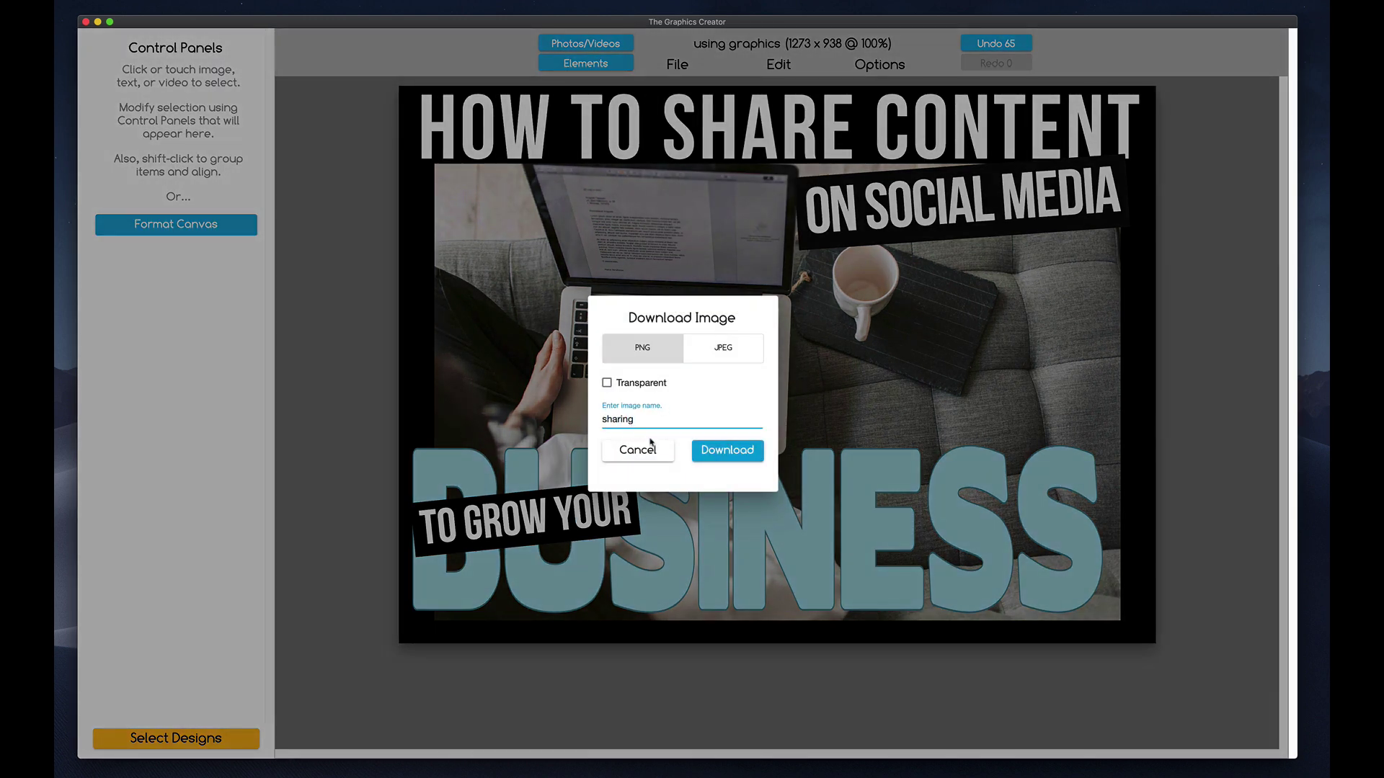
{"action": "left_click", "coordinate": [727, 451]}
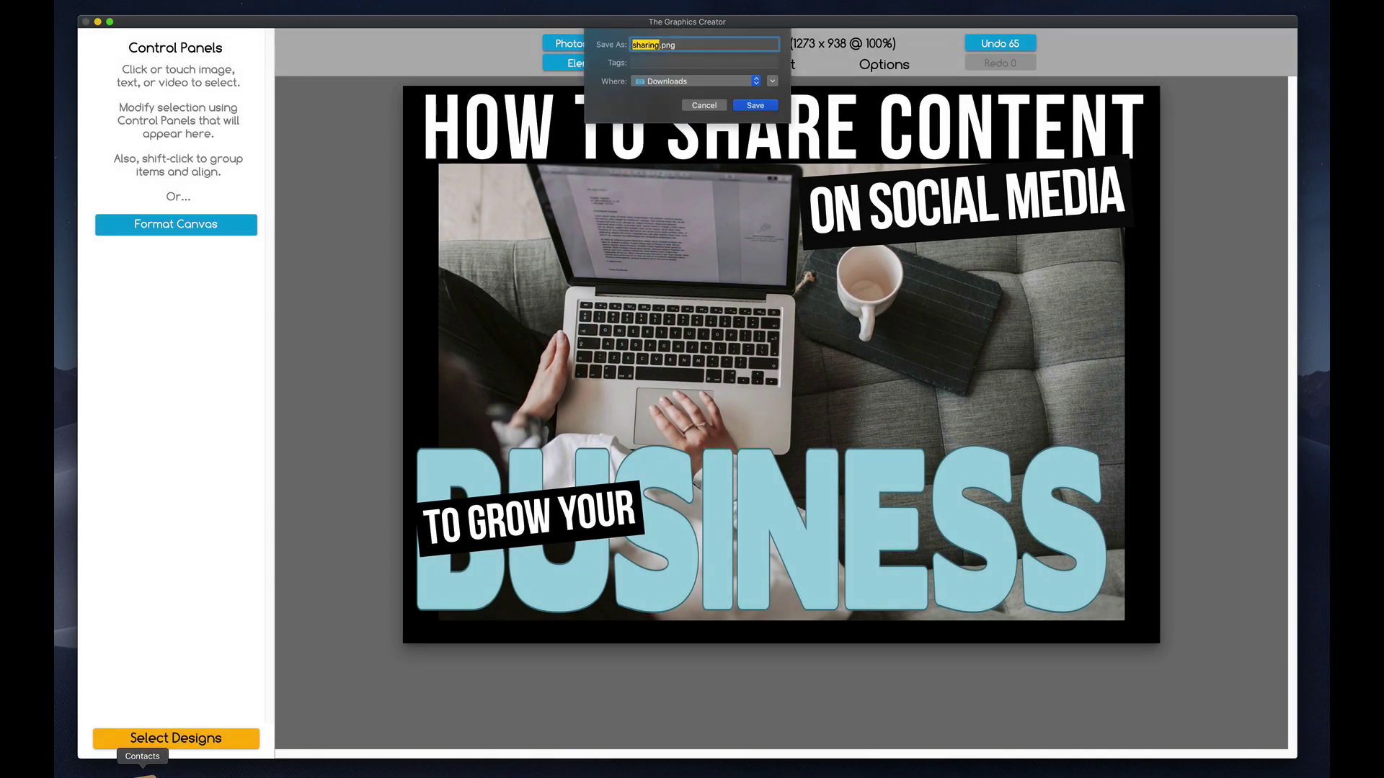
{"action": "left_click", "coordinate": [757, 108]}
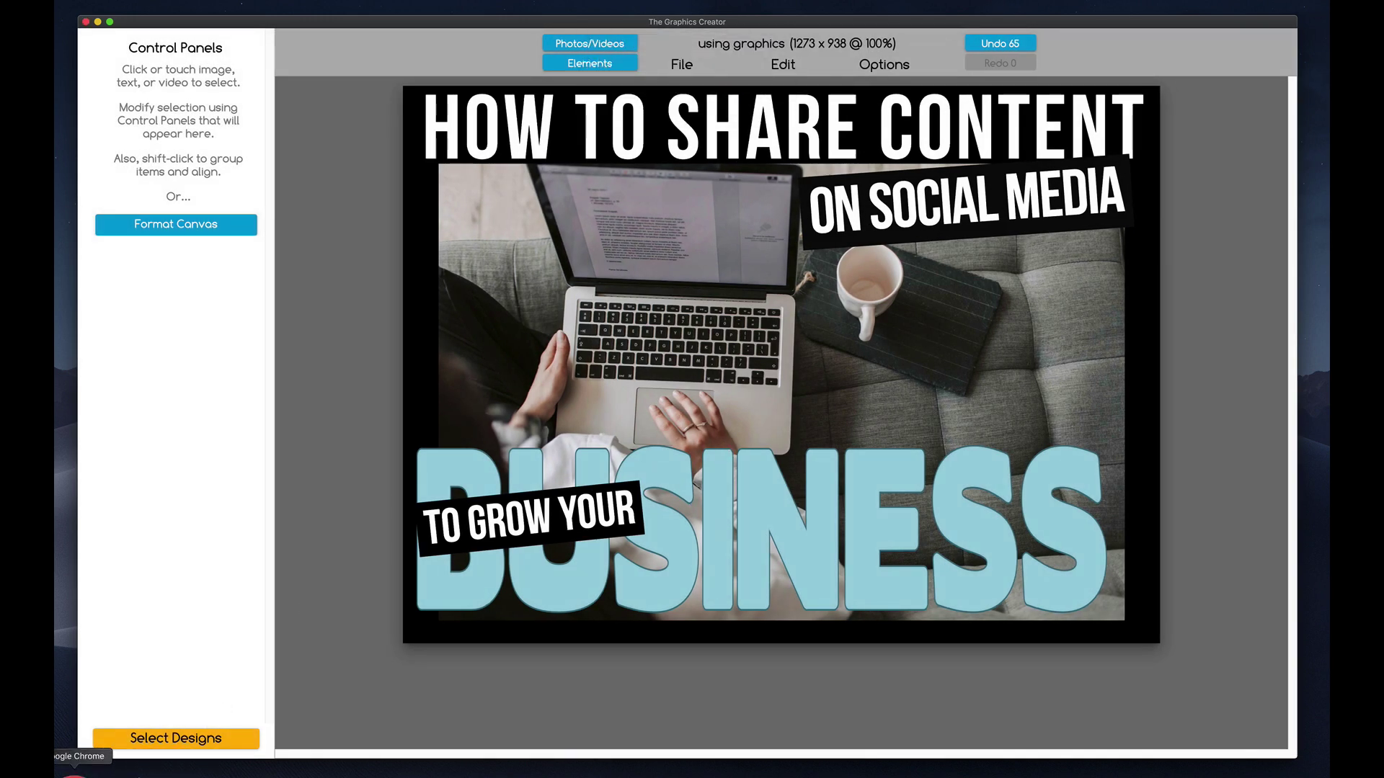
- Replace the post's featured image by uploading sharing.png from Downloads
{"action": "left_click", "coordinate": [82, 773]}
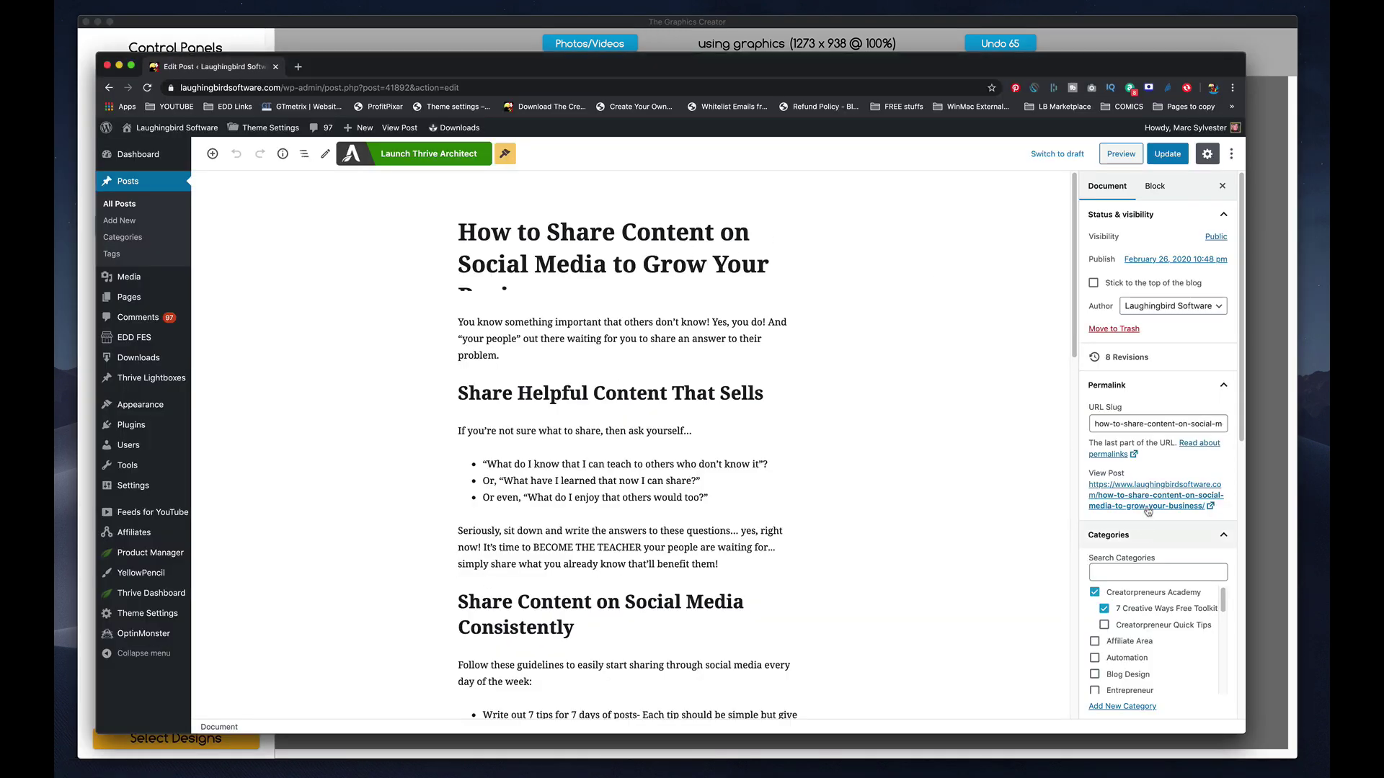
{"action": "scroll", "coordinate": [1154, 504], "scroll_direction": "down", "scroll_amount": 5}
{"action": "scroll", "coordinate": [1153, 432], "scroll_direction": "down", "scroll_amount": 2}
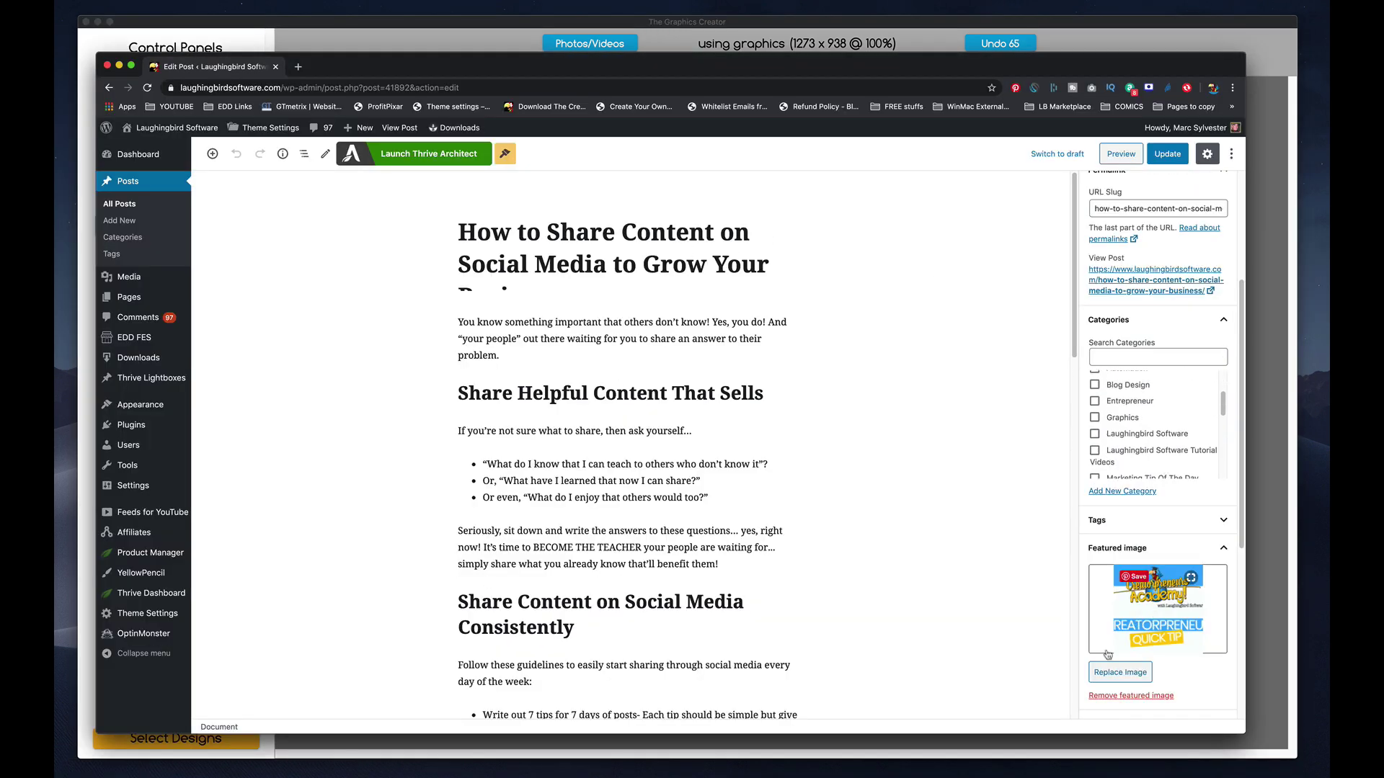
{"action": "left_click", "coordinate": [1120, 672]}
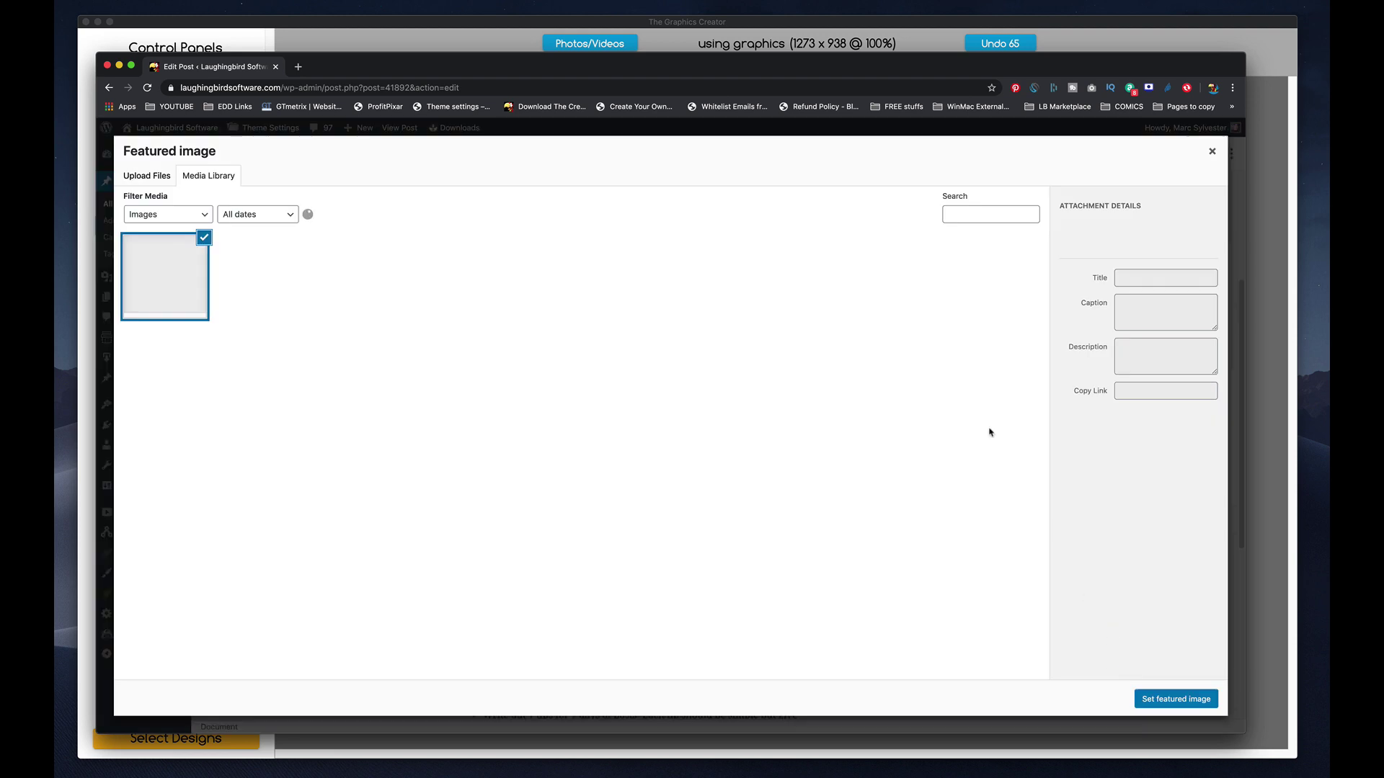
{"action": "left_click", "coordinate": [144, 181]}
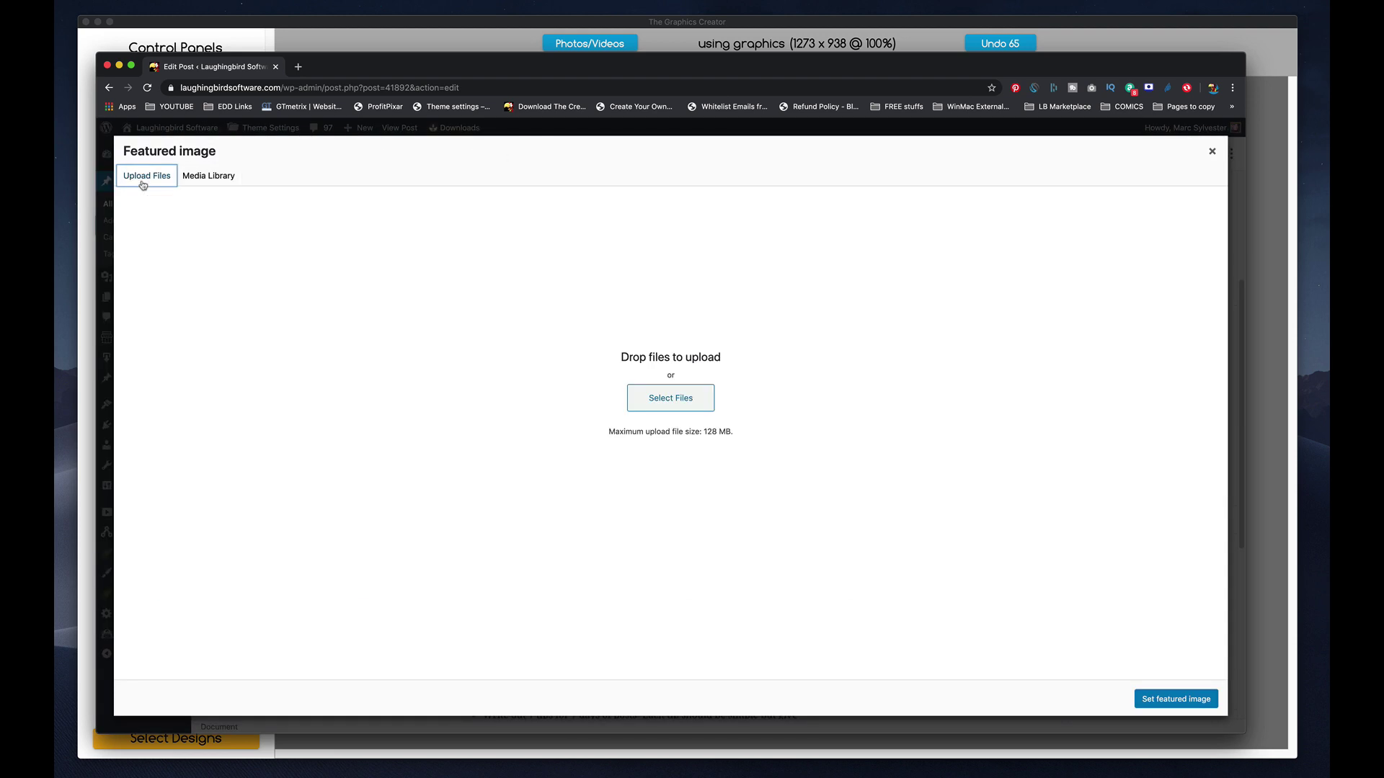
{"action": "left_click", "coordinate": [688, 405]}
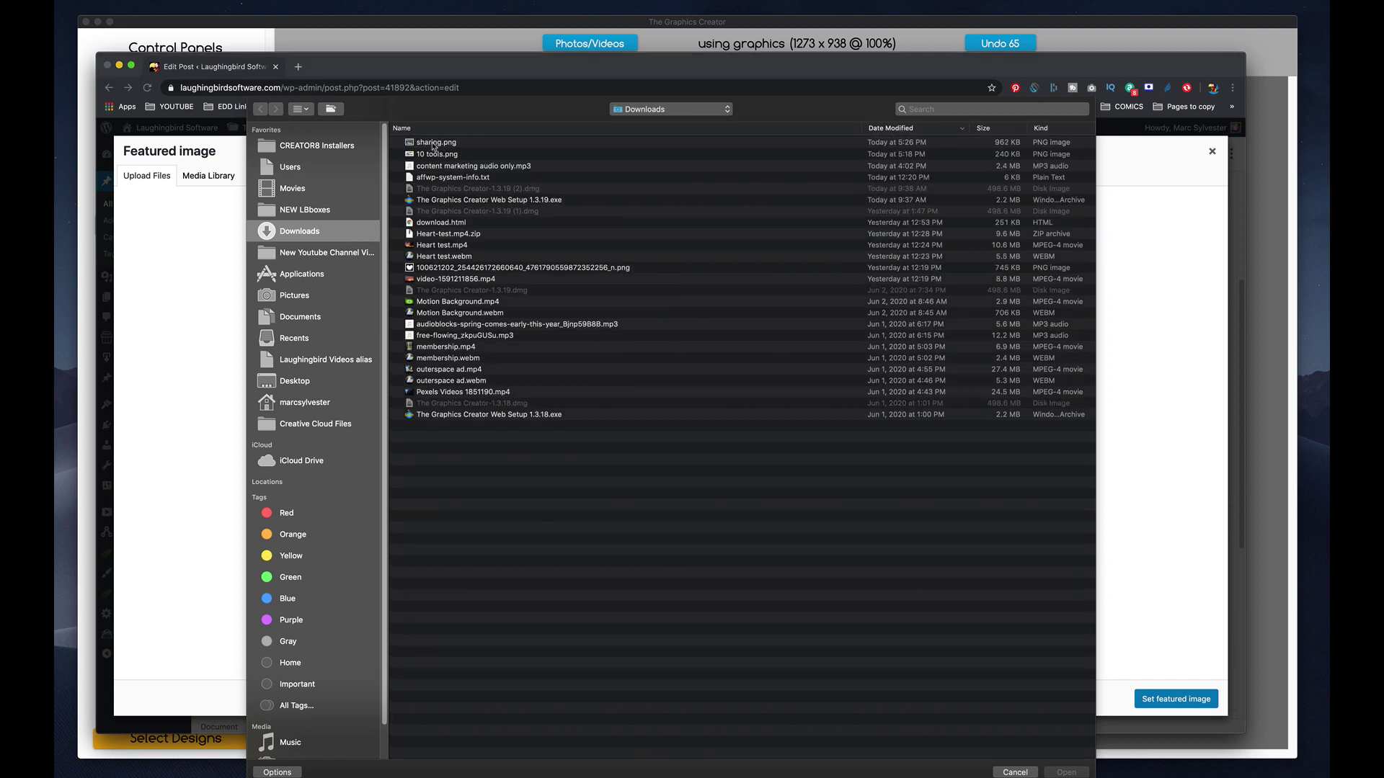
{"action": "left_click", "coordinate": [433, 144]}
{"action": "left_click", "coordinate": [1066, 772]}
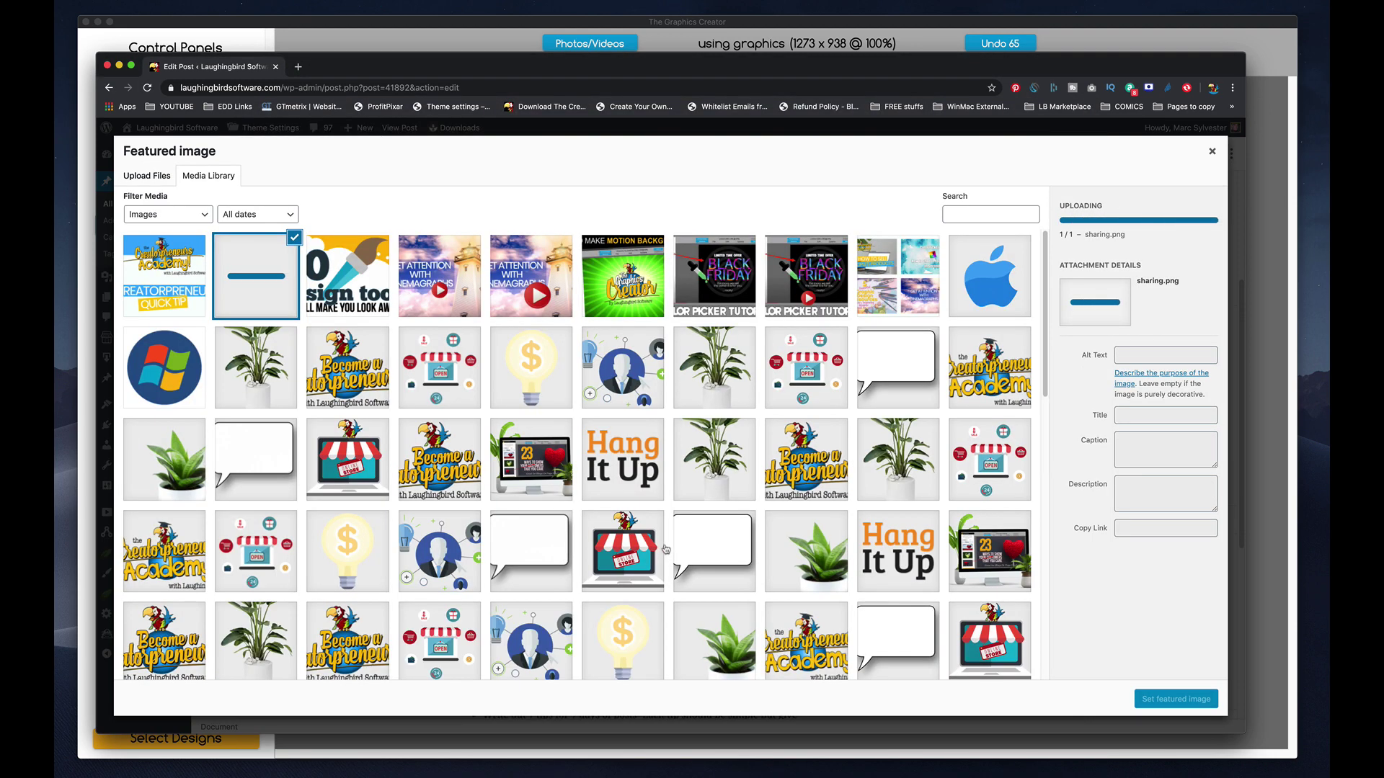
- Set sharing.png as the featured image, update the post, and view it live
{"action": "left_click", "coordinate": [1174, 696]}
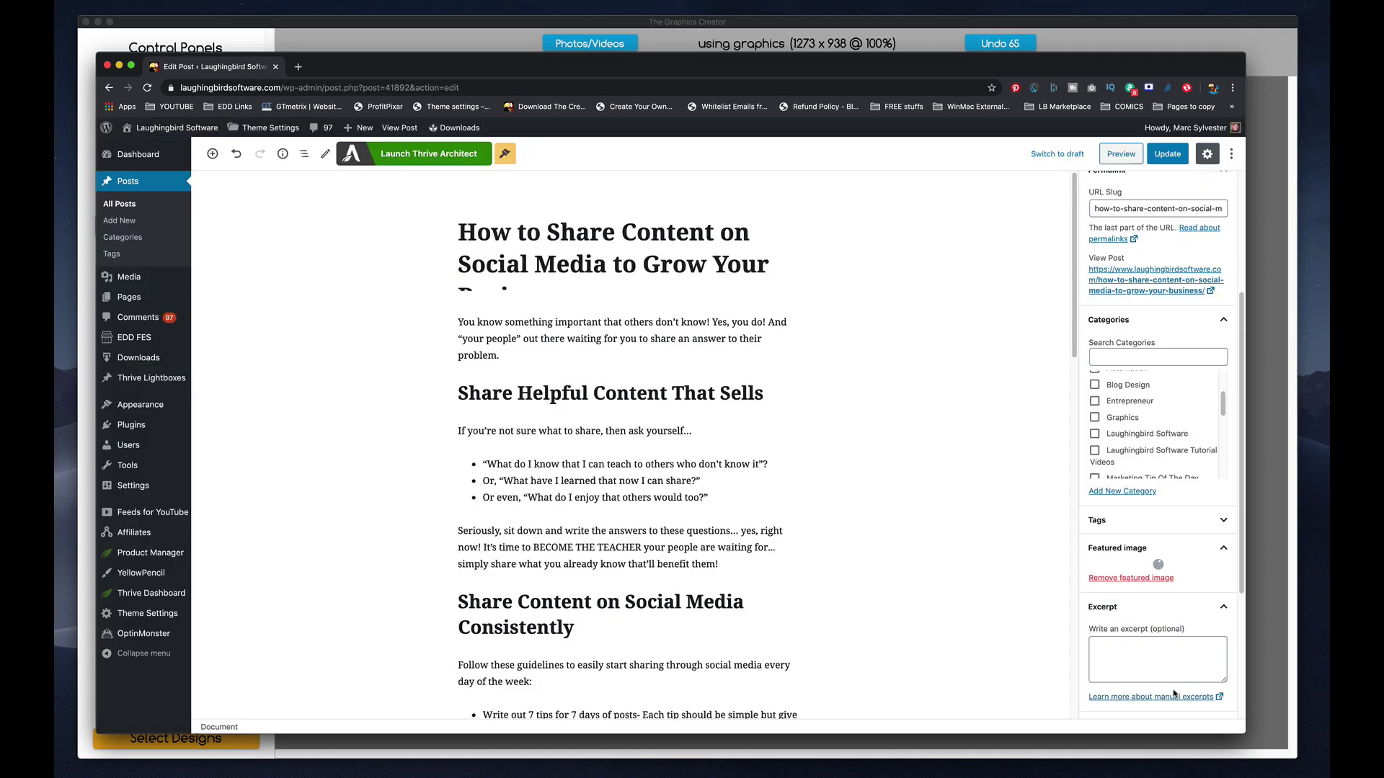
{"action": "left_click", "coordinate": [1162, 156]}
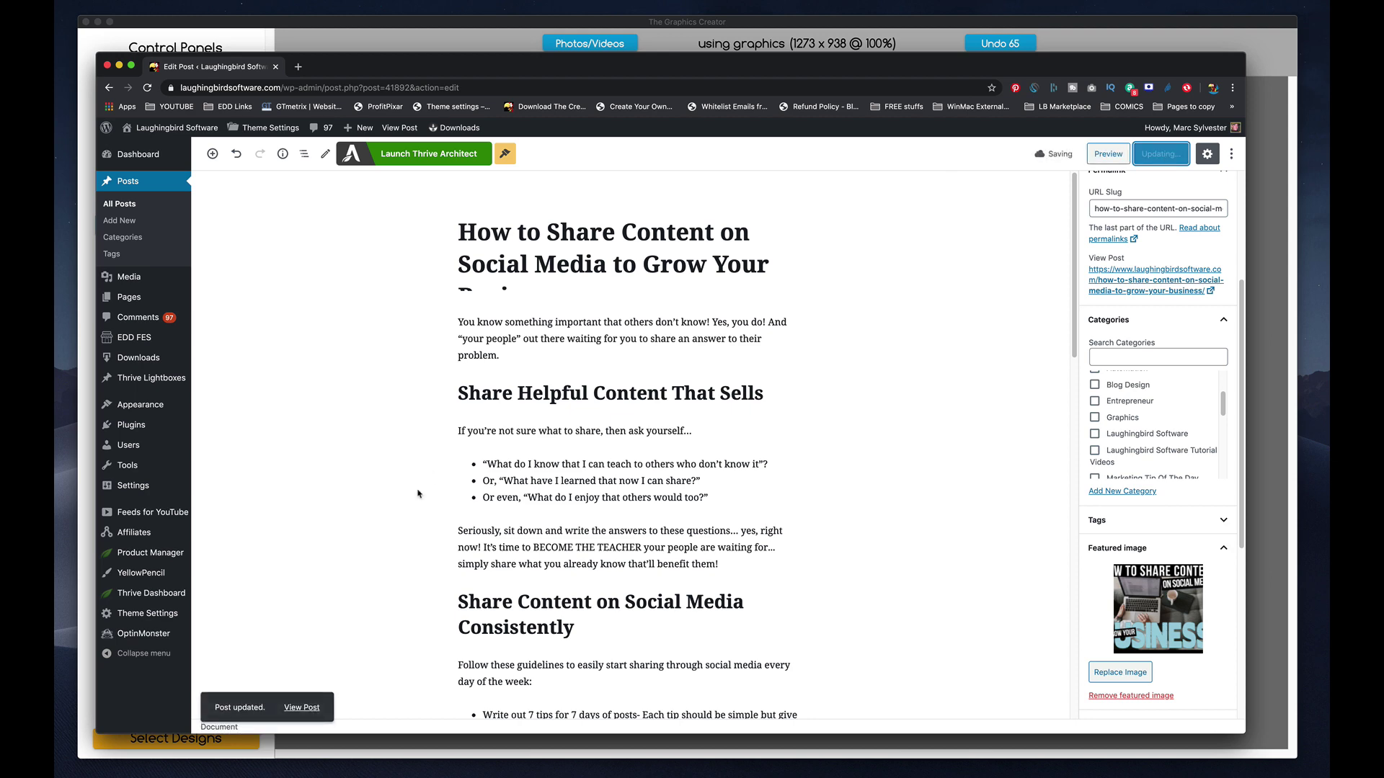
{"action": "left_click", "coordinate": [293, 712]}
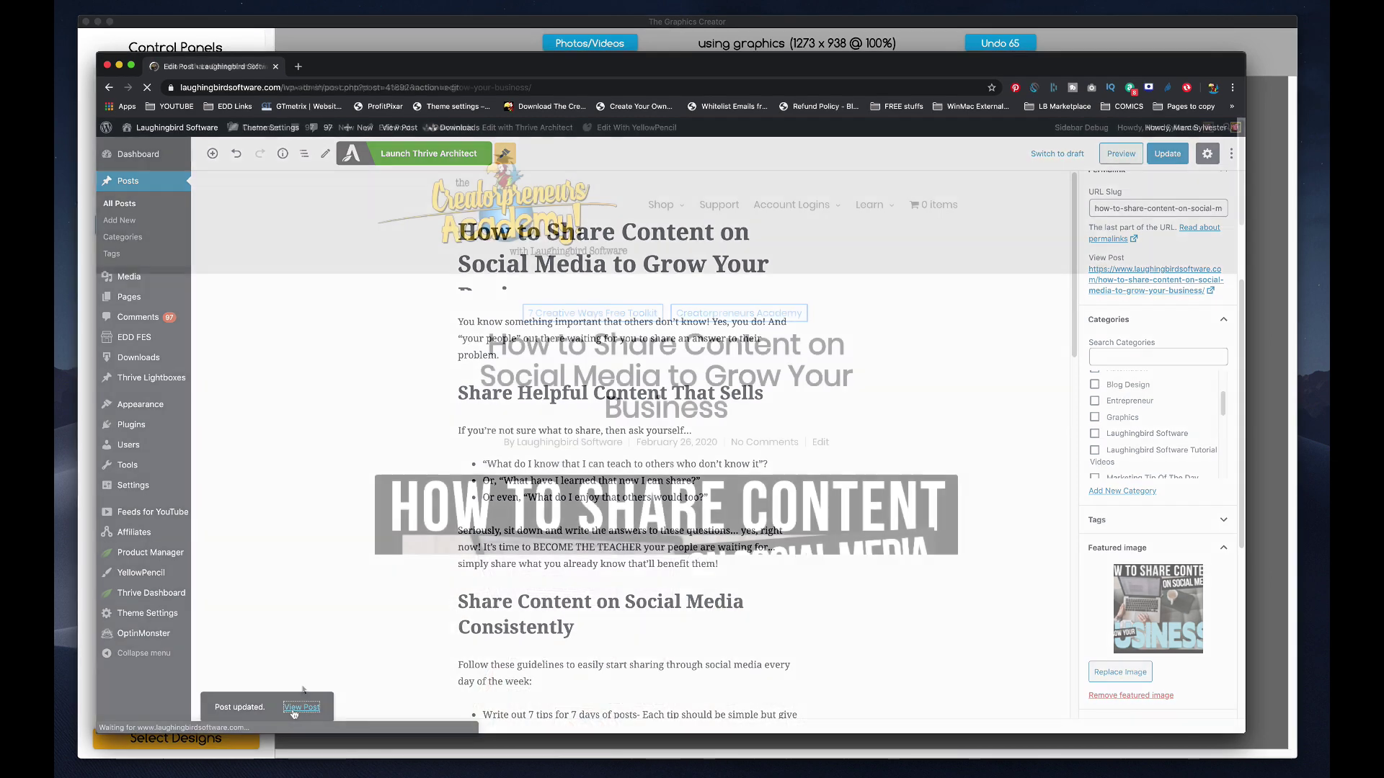
{"action": "scroll", "coordinate": [289, 572], "scroll_direction": "down", "scroll_amount": 3}
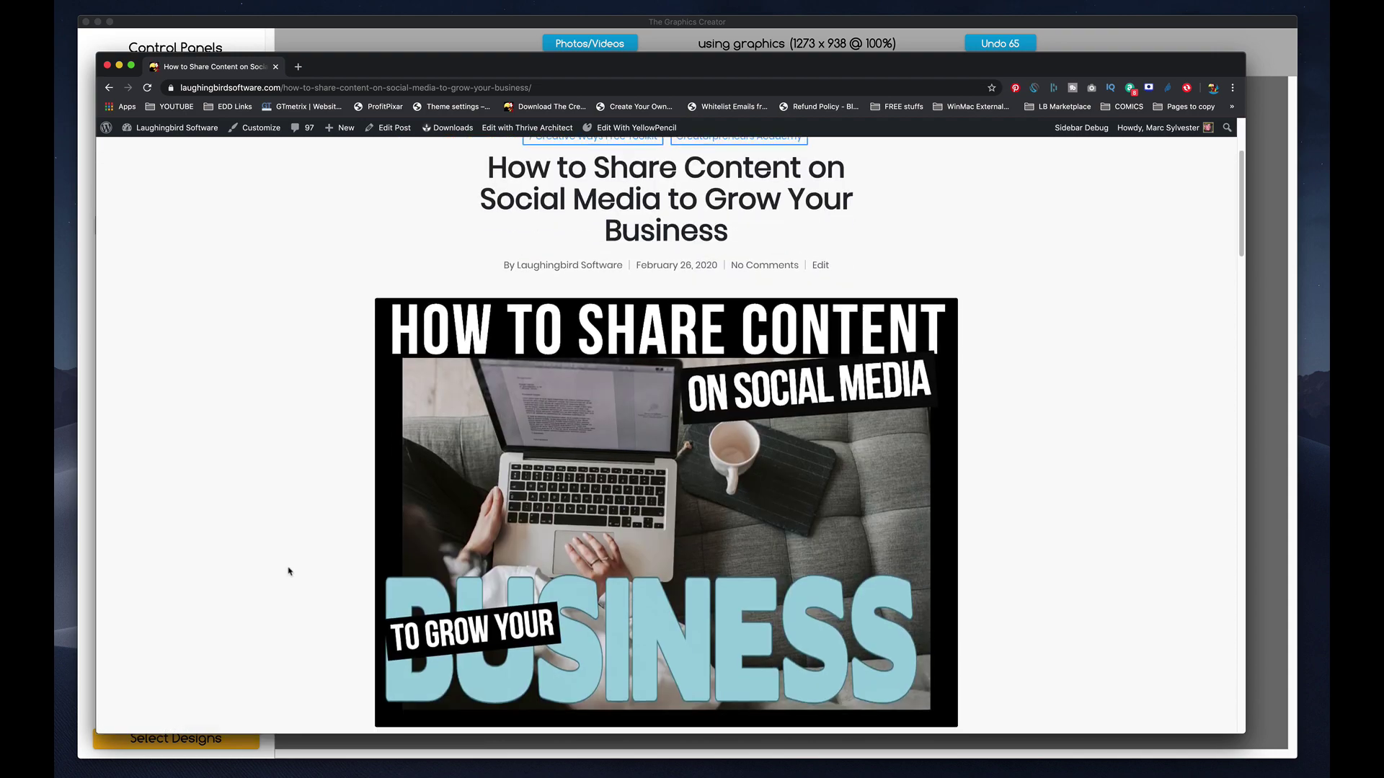